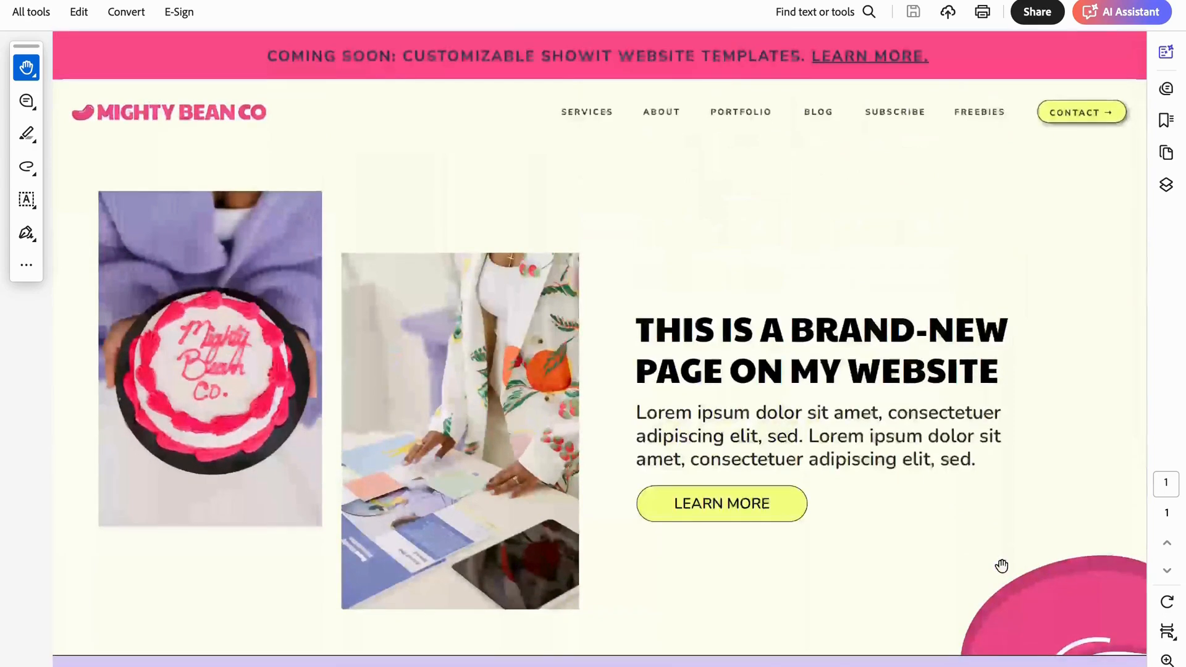
- Look over the website mockup PDF and switch to the full-screen Showit editor in the browser, hiding the screen-sharing notice
scroll(1001, 566, "down", 7)
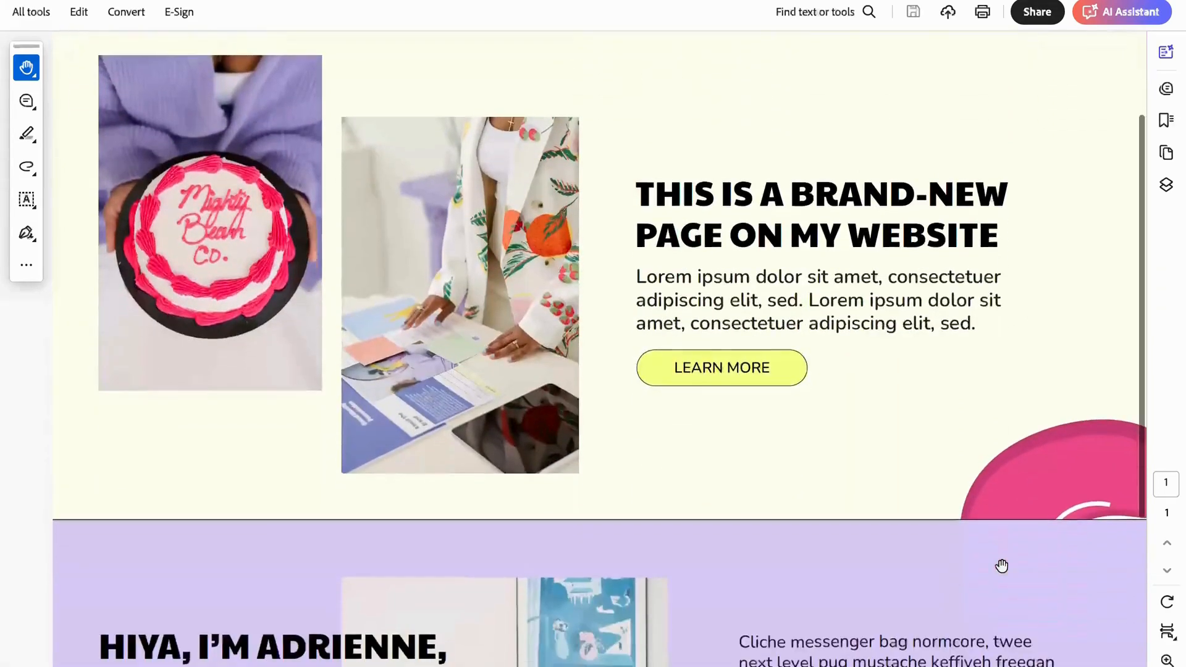
scroll(1001, 566, "up", 7)
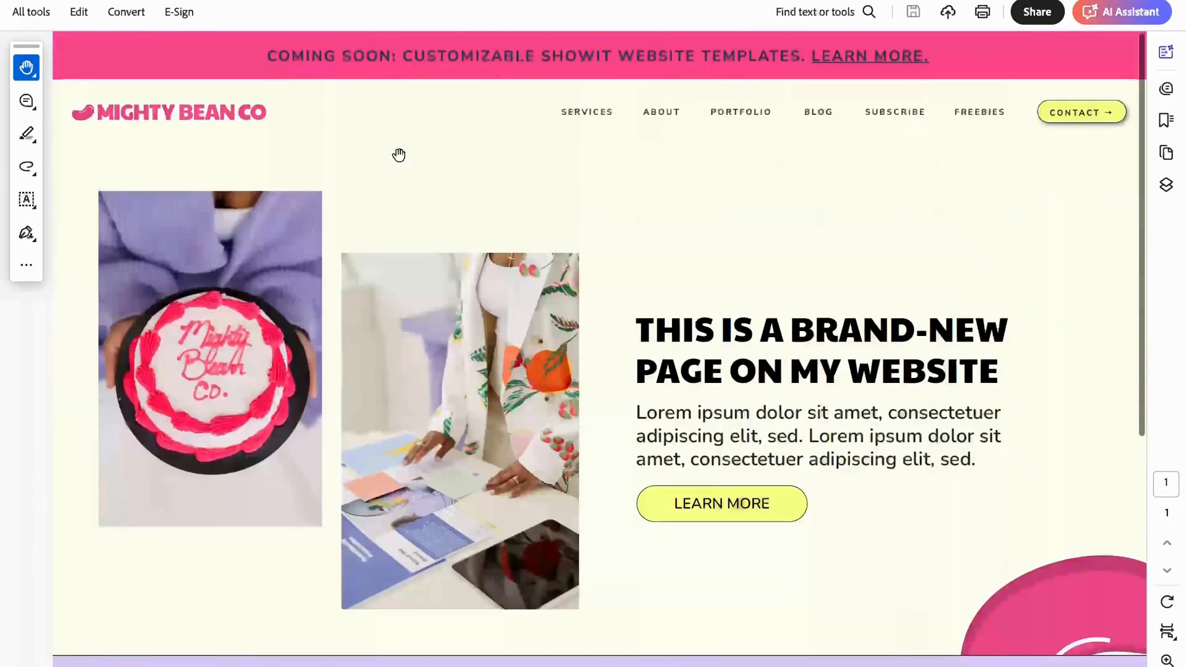
left_click(49, 2)
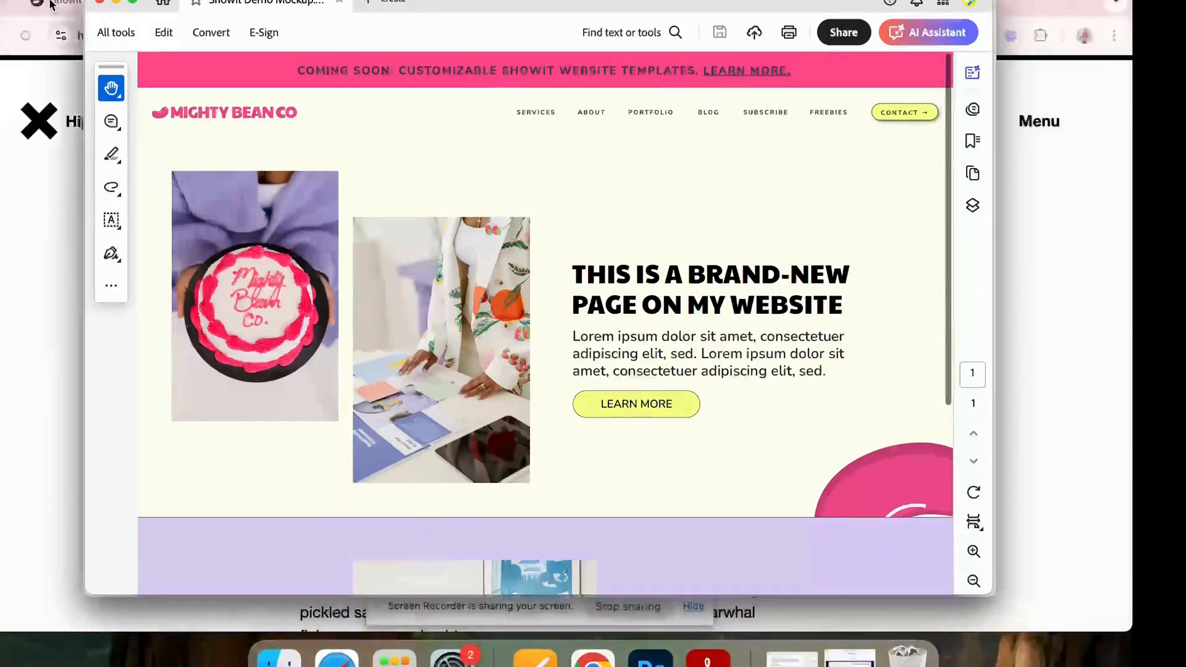
key("super+Tab")
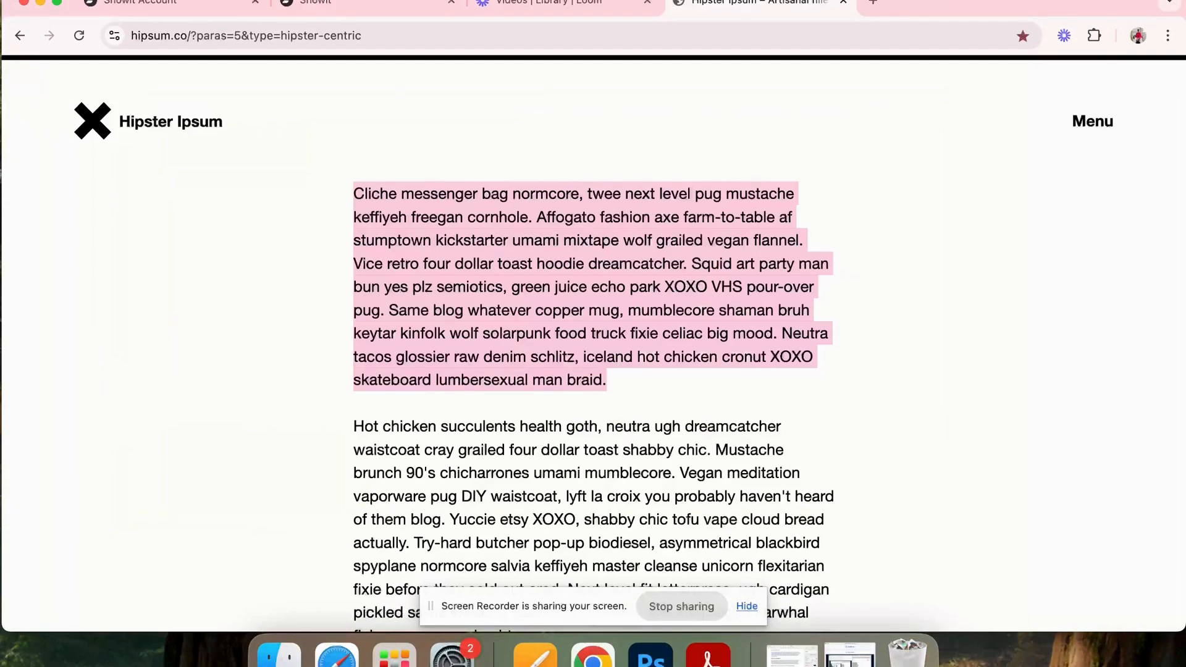
left_click(338, 3)
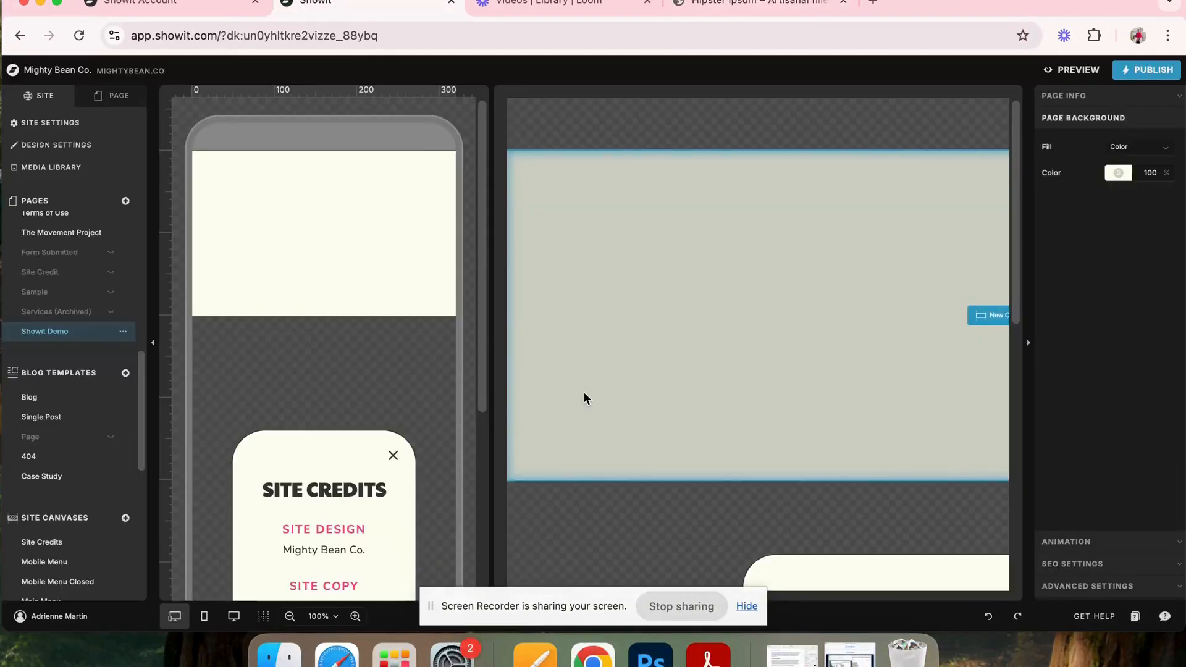
left_click(746, 607)
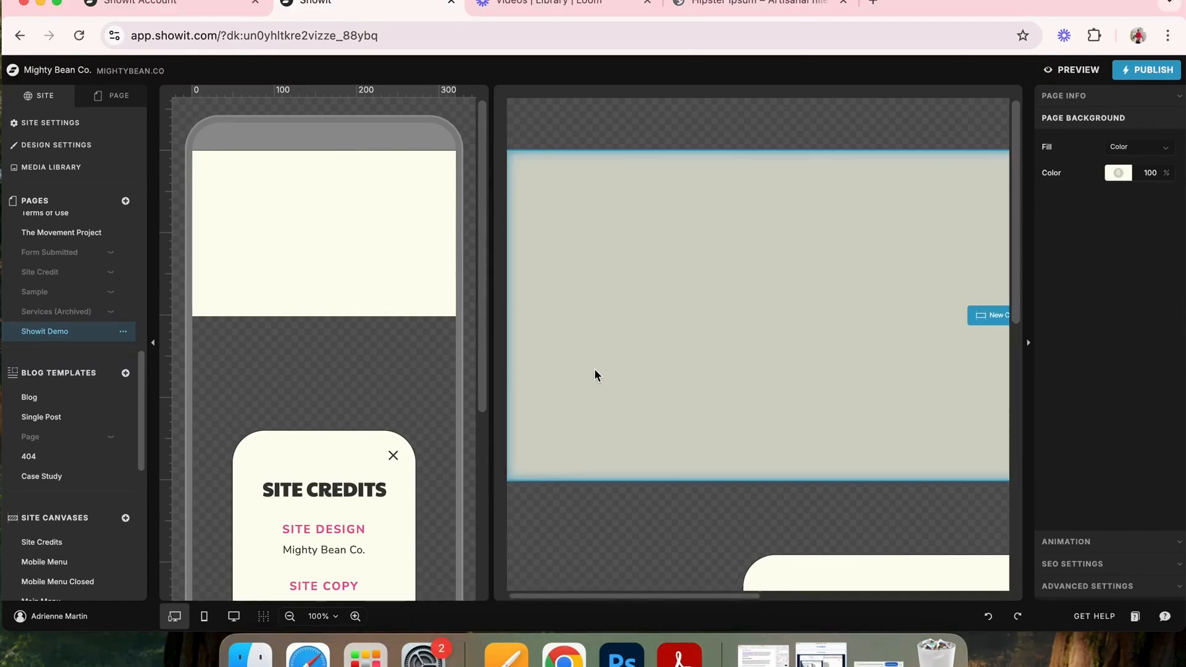
left_click(57, 3)
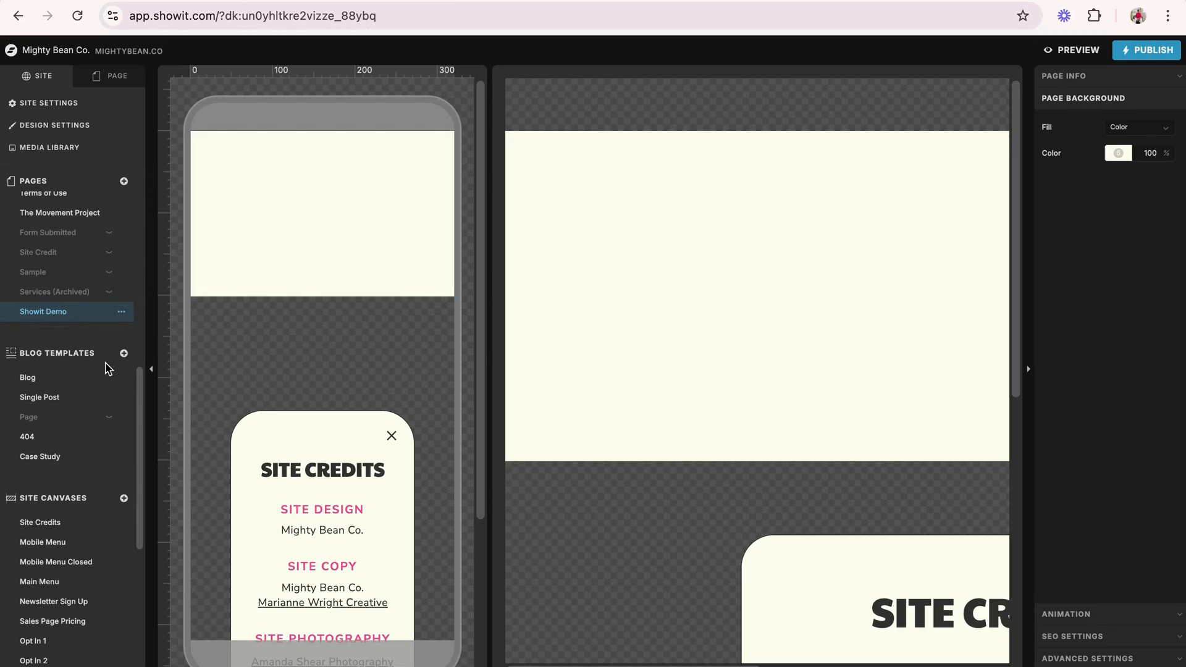
- Add the Main Menu site canvas from the current site's library to the Showit Demo page
scroll(106, 369, "down", 5)
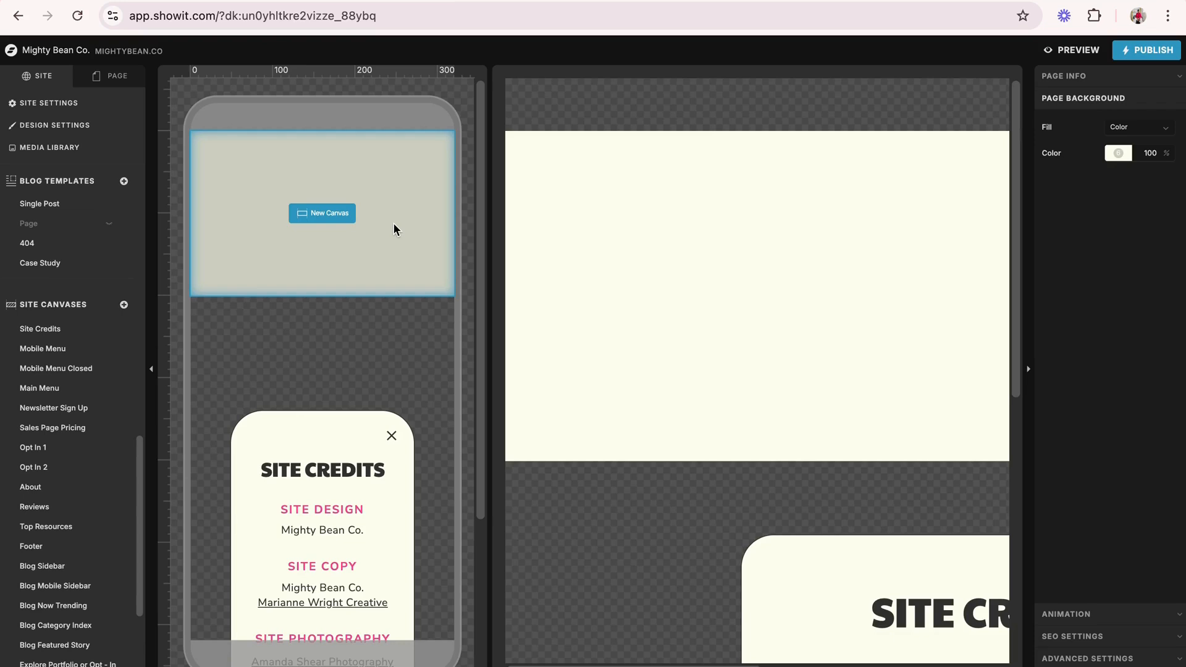
left_click(123, 79)
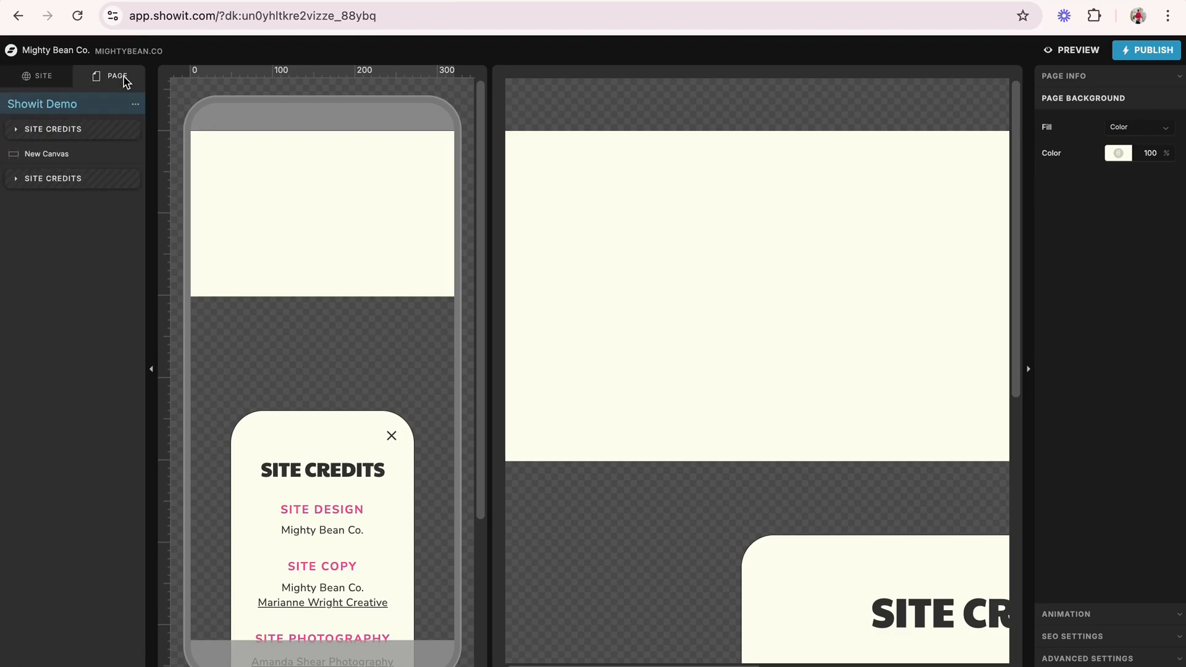
left_click(135, 105)
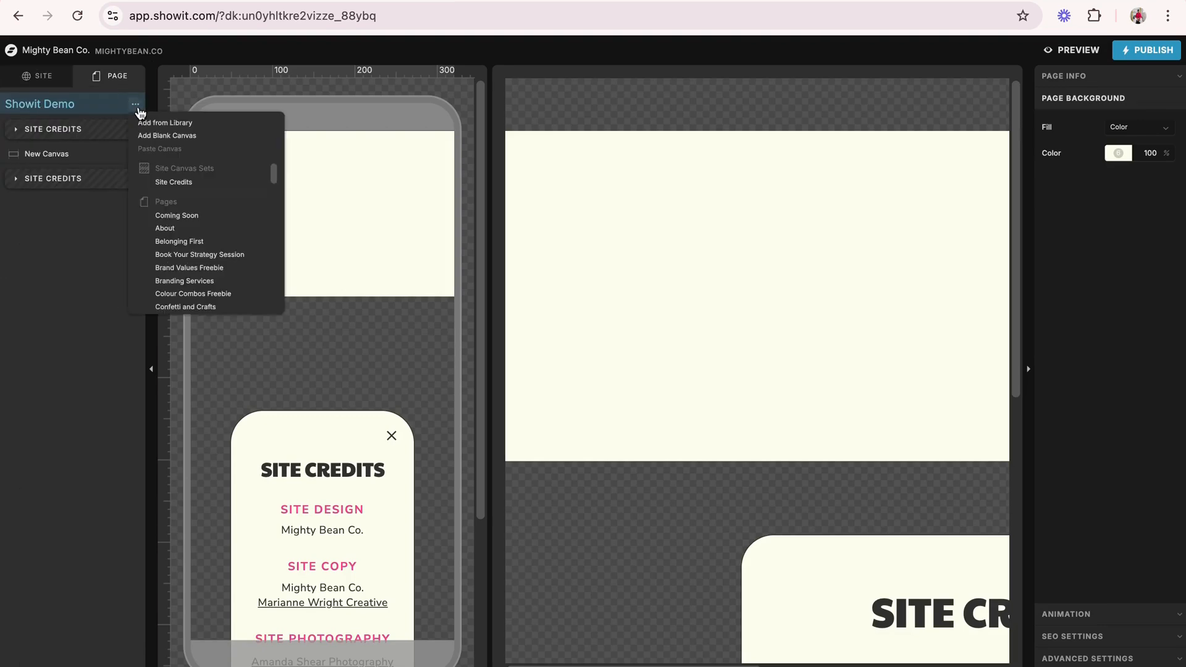
left_click(183, 124)
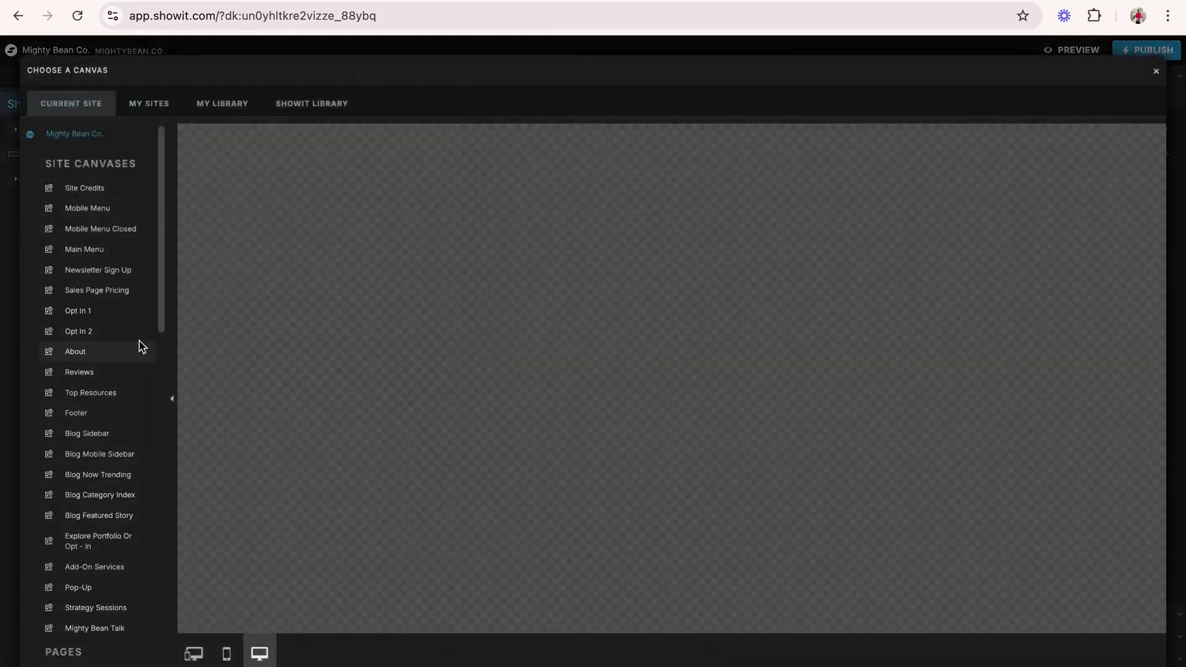
left_click(121, 254)
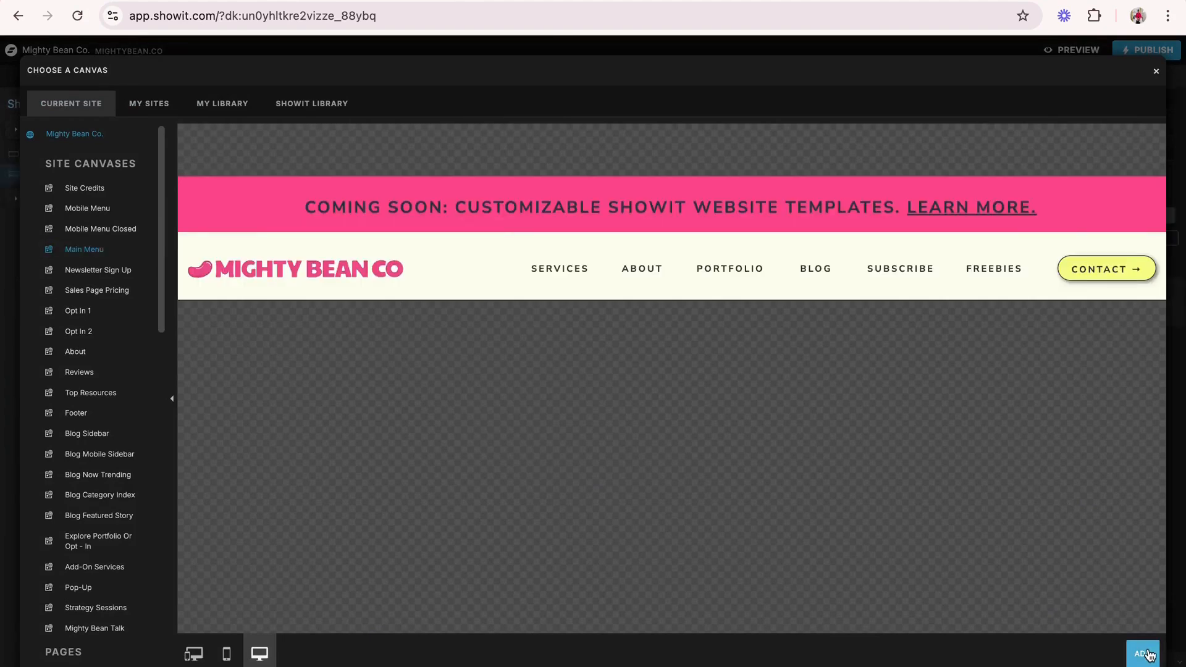
left_click(1143, 653)
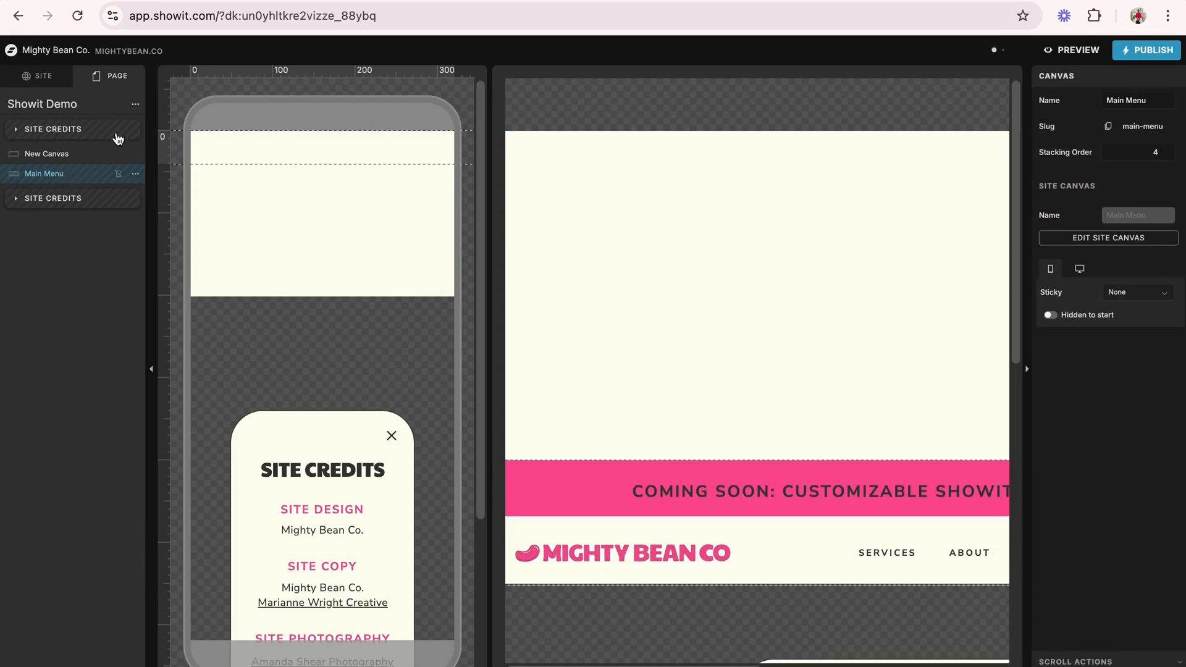
- Add the Mobile Menu site canvas from the current site's library to the Showit Demo page
left_click(136, 105)
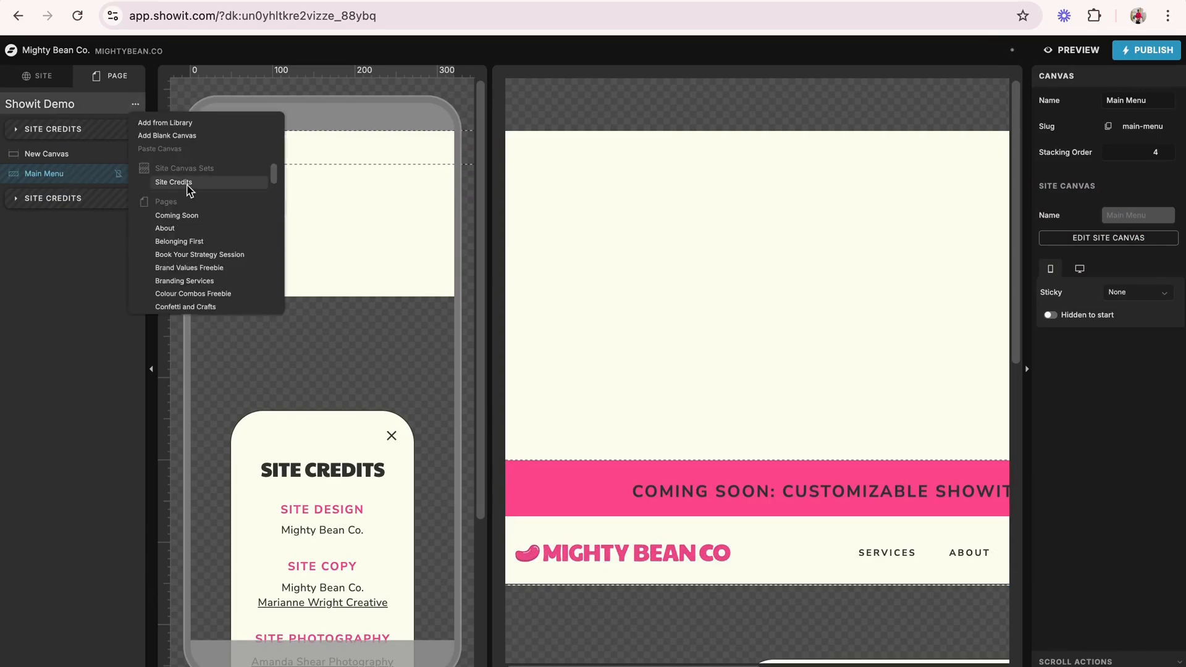
left_click(168, 122)
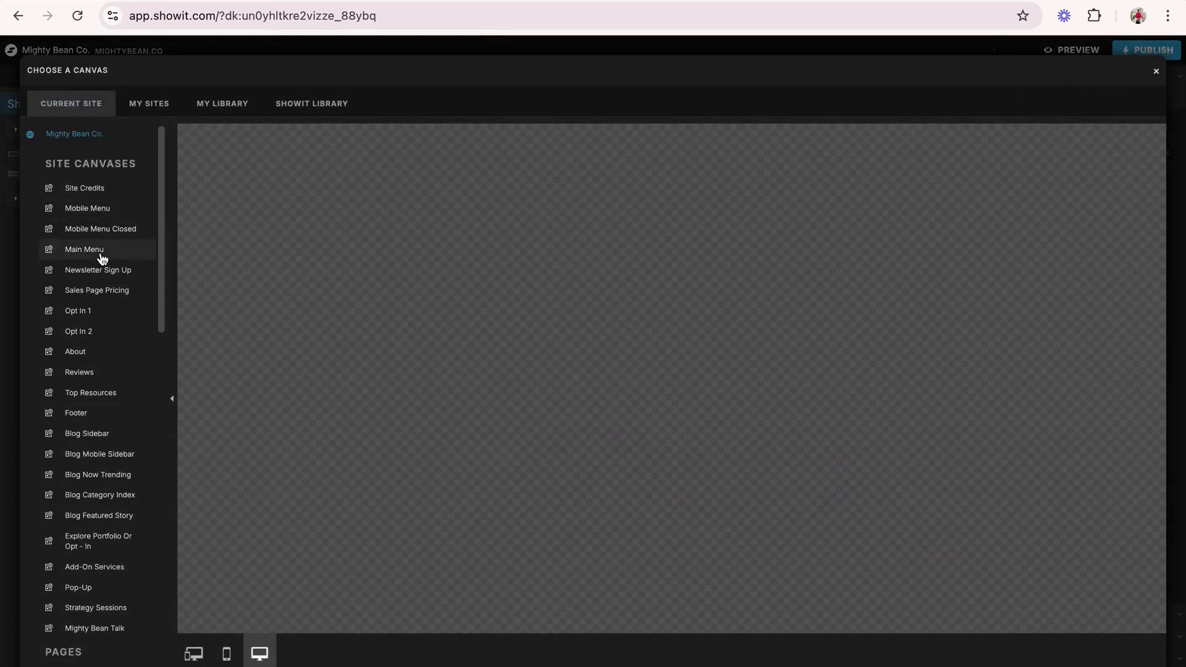
left_click(98, 212)
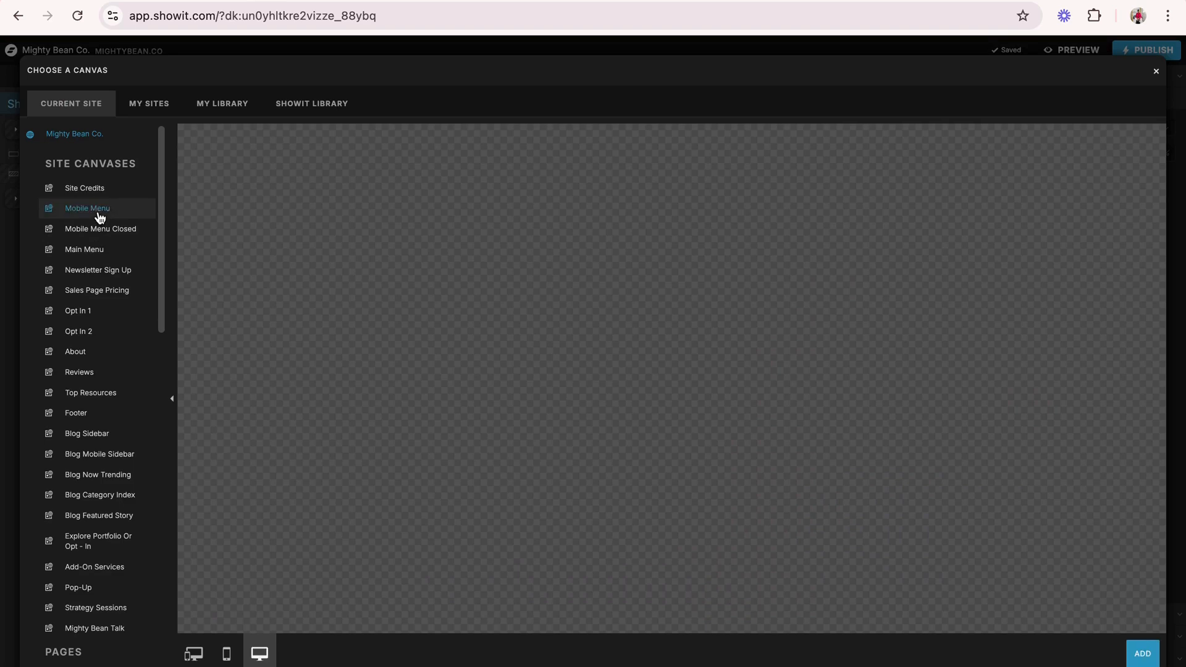
left_click(1142, 654)
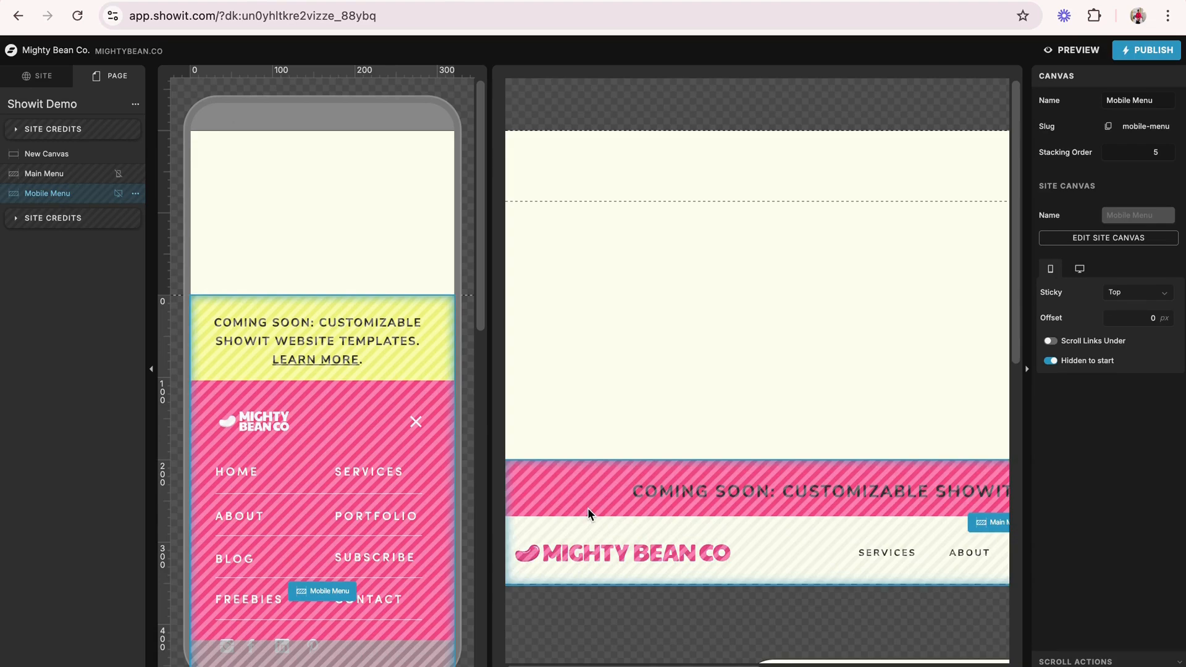
- Reorder the page so that the Main Menu and Mobile Menu canvases sit above New Canvas
left_click_drag(48, 179, 47, 153)
left_click_drag(48, 195, 49, 174)
scroll(642, 435, "down", 5)
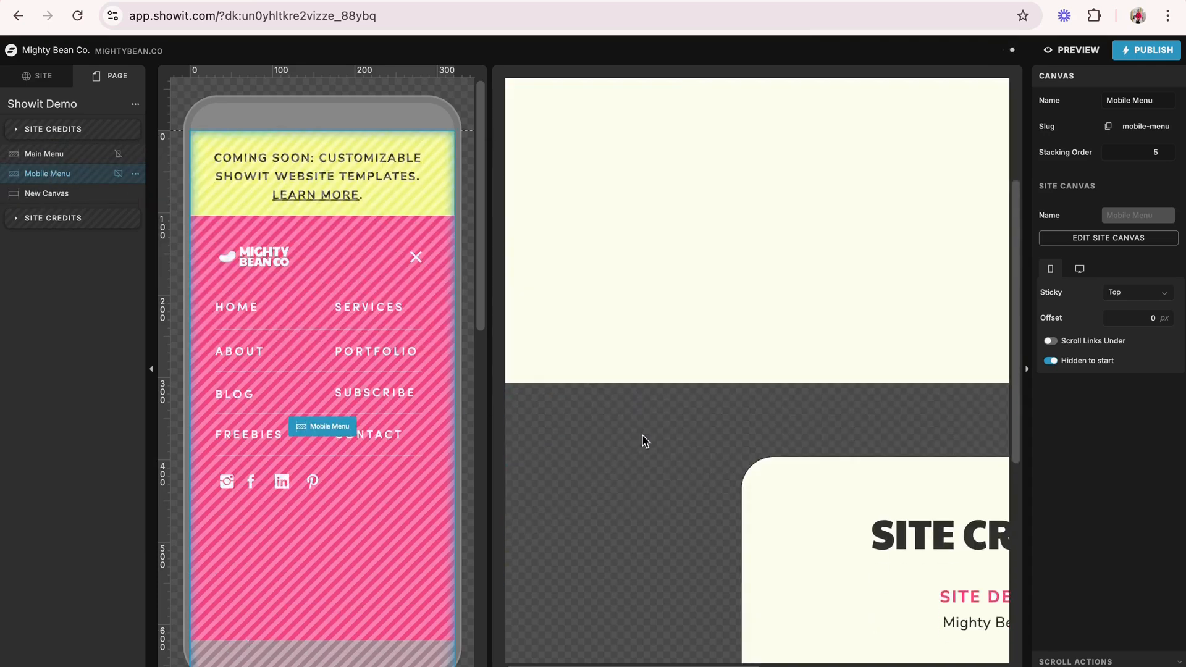
scroll(313, 450, "down", 4)
scroll(313, 450, "up", 4)
scroll(691, 351, "up", 5)
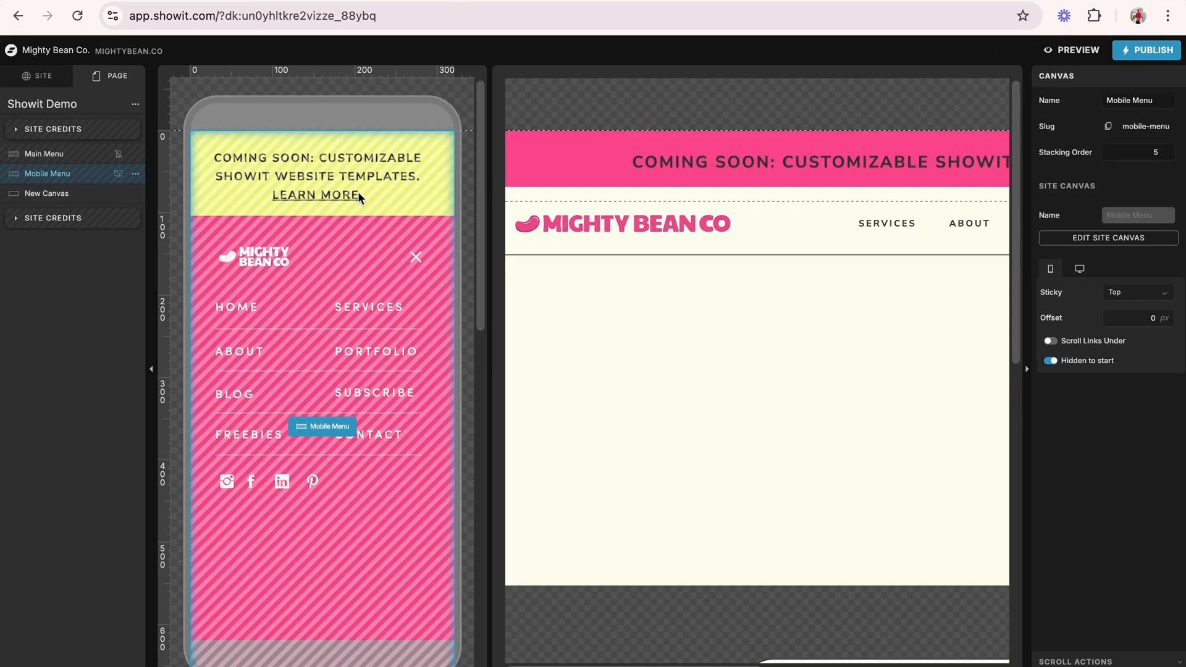
- Add the Mobile Menu Closed site canvas from the library and place it above Main Menu in the page's canvas order
left_click(136, 105)
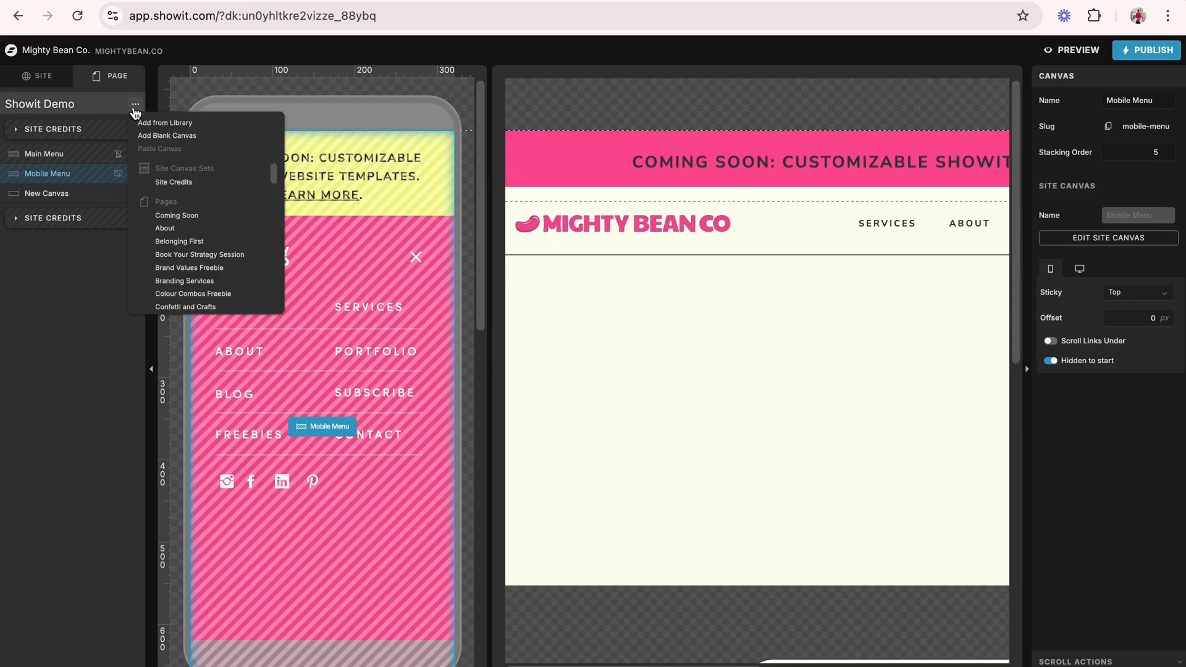
left_click(165, 123)
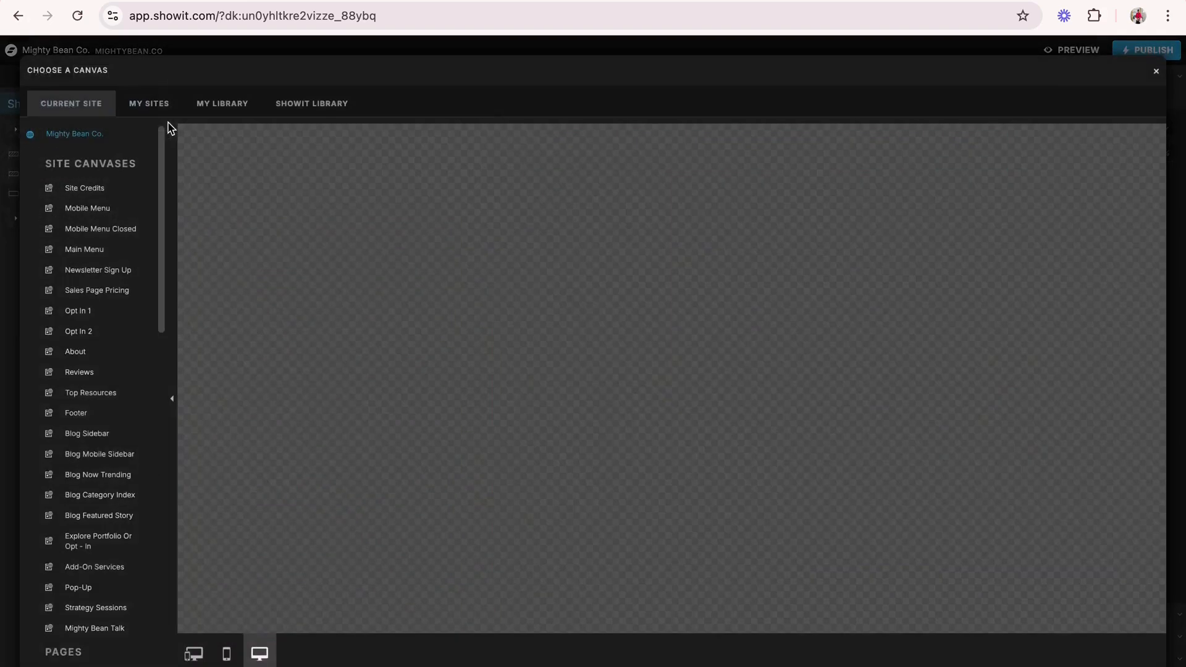
left_click(98, 230)
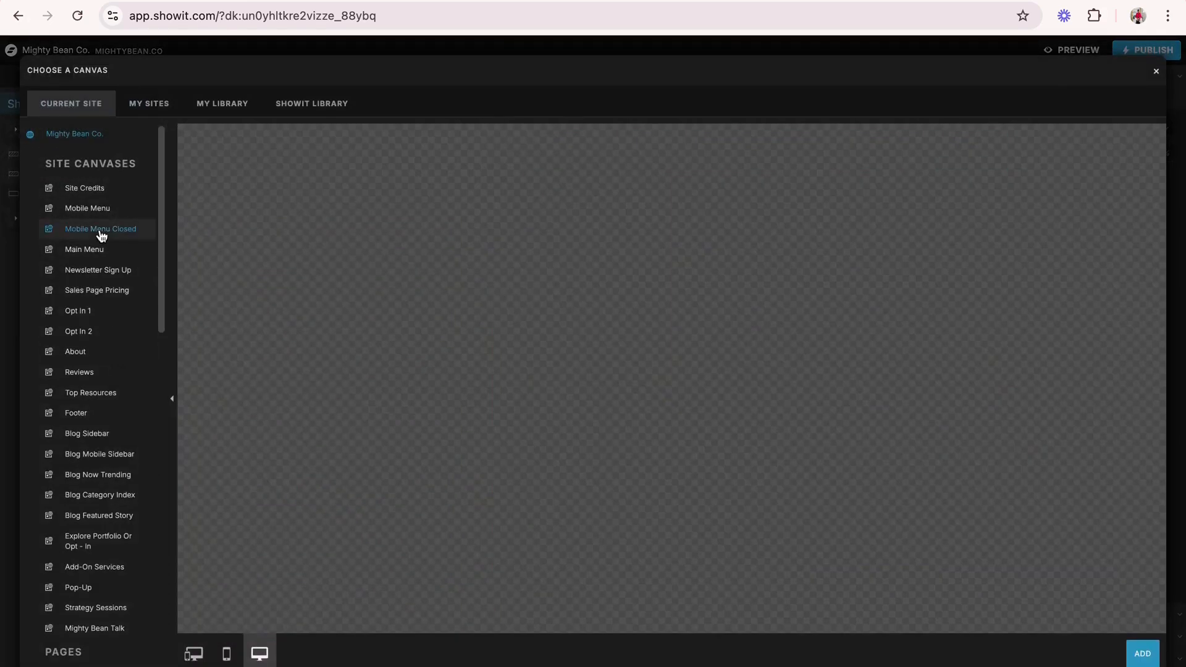
left_click(1142, 652)
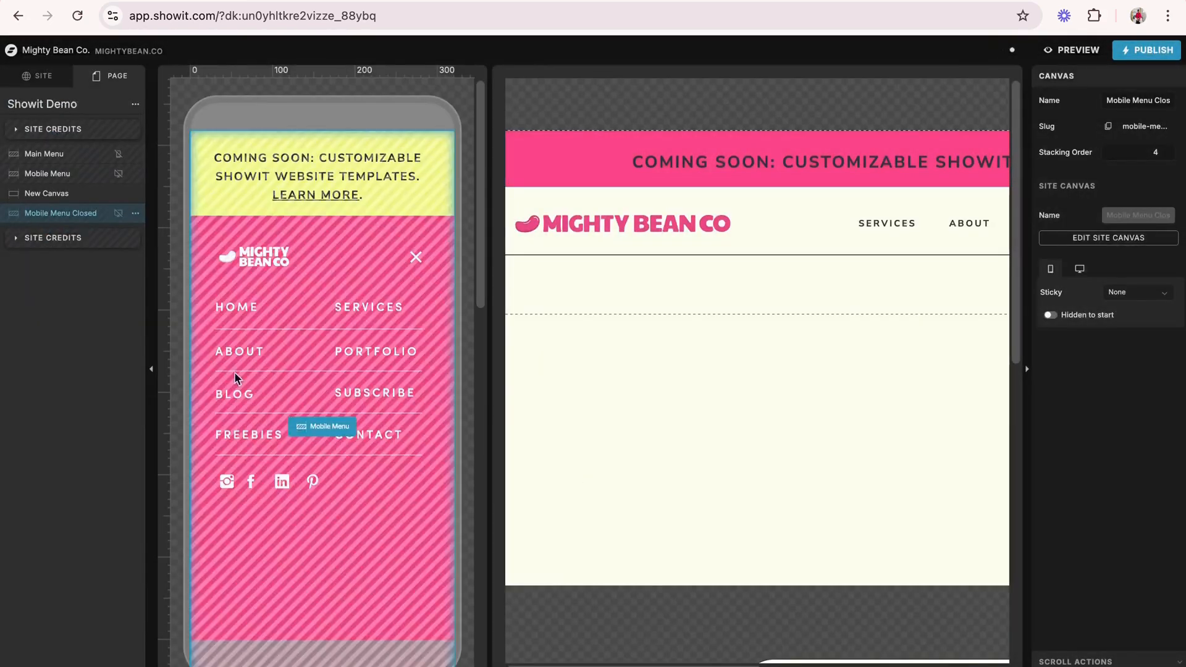
left_click_drag(46, 222, 55, 154)
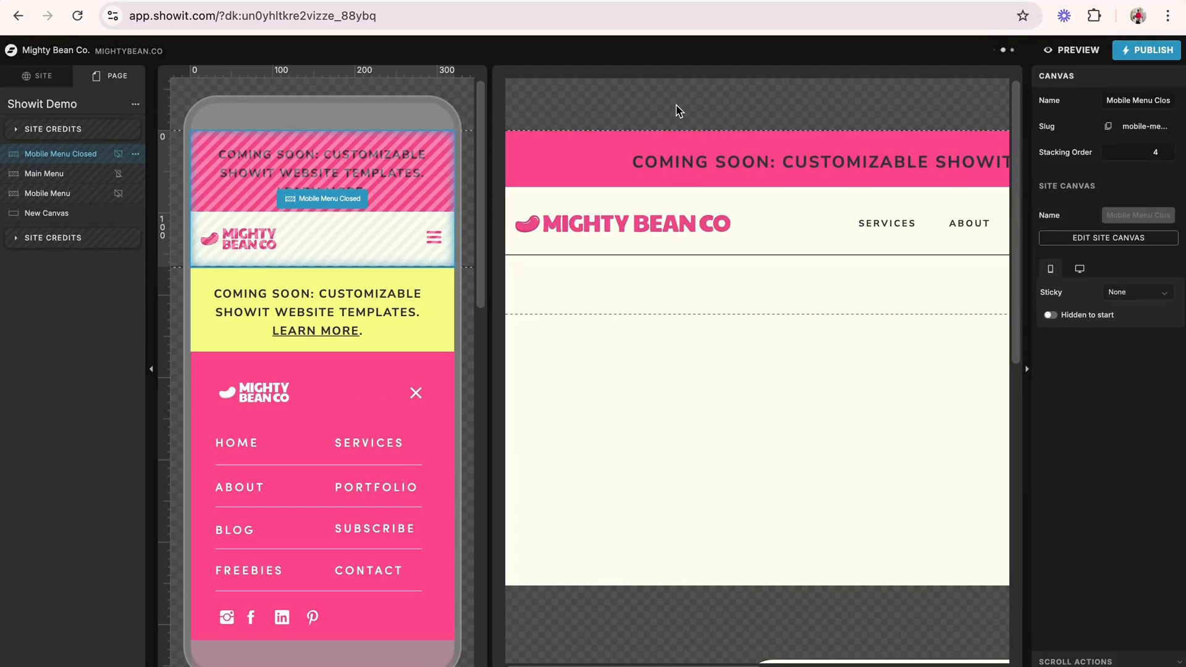
- Preview the Showit Demo page in the mobile and desktop layouts to examine the menus
left_click(1078, 52)
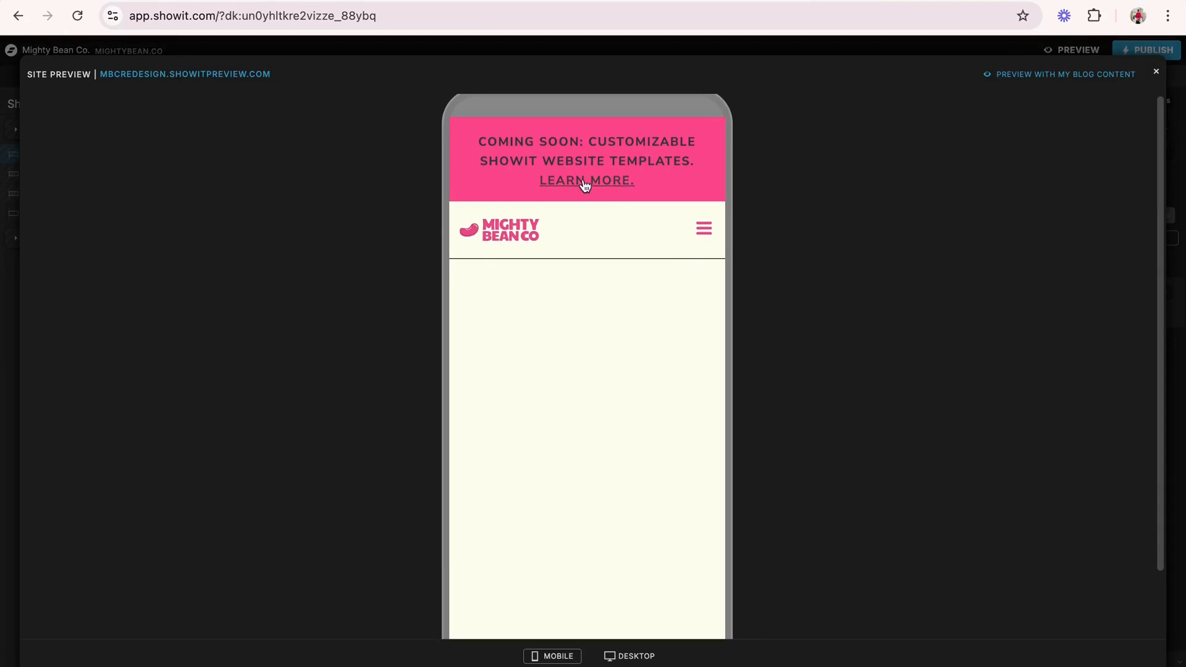
scroll(602, 230, "down", 2)
scroll(601, 230, "up", 2)
left_click(629, 656)
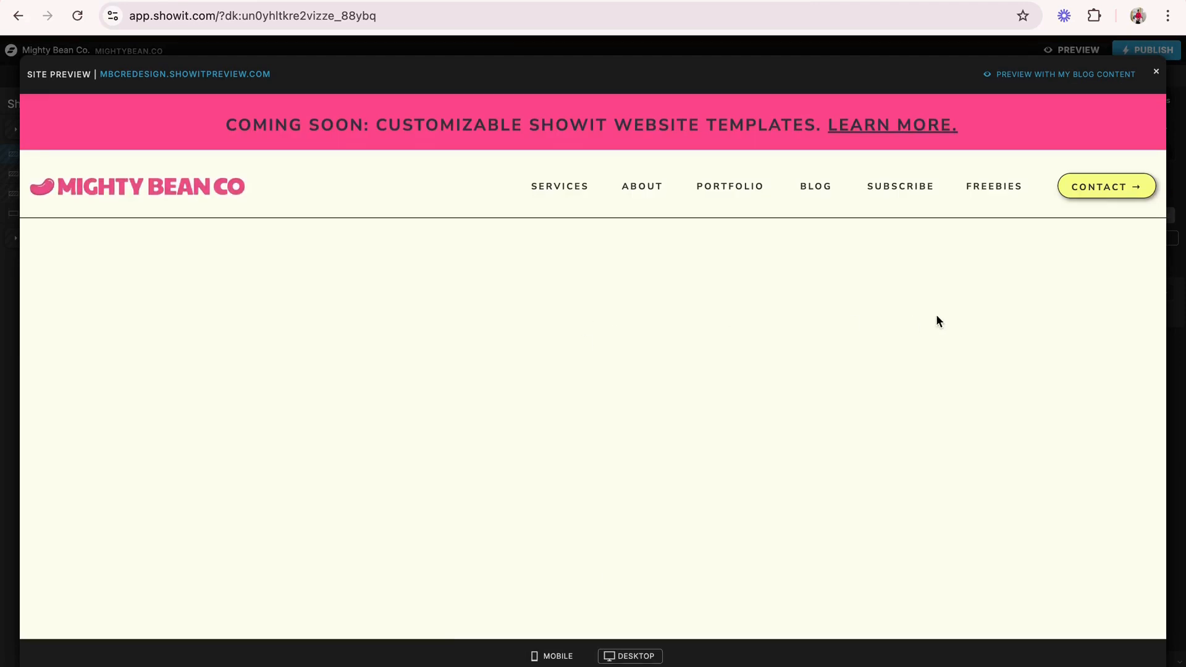
left_click(1155, 72)
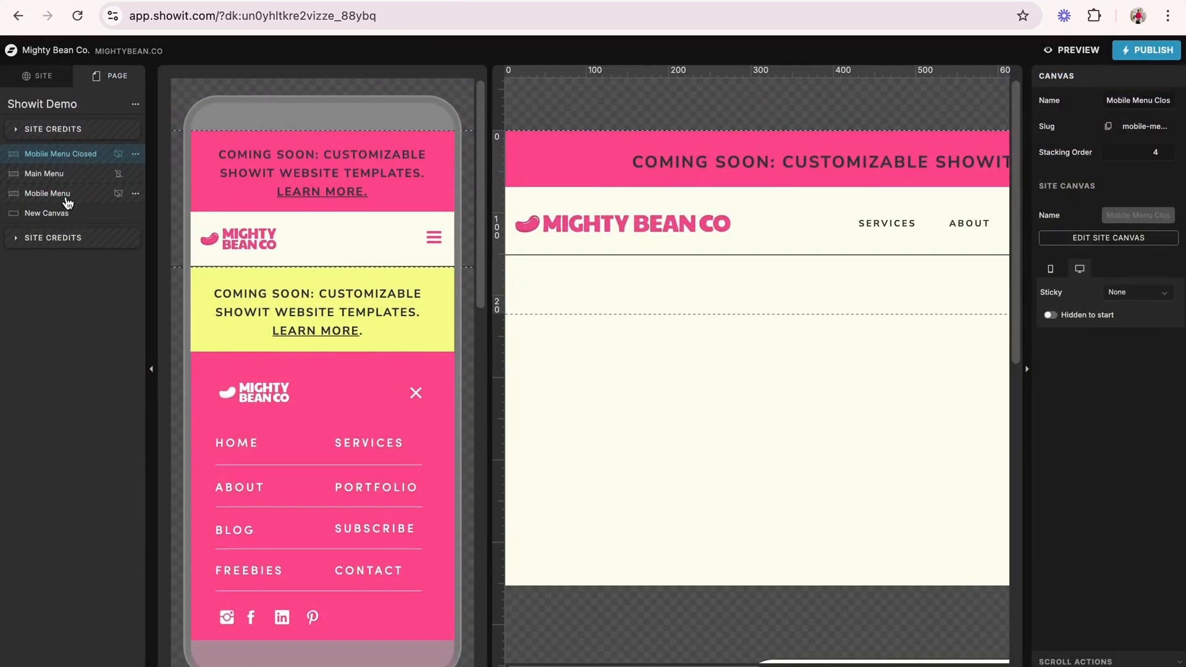
- With New Canvas as the target, upload the three Desktop JPG photos ending in C-080, C-215 and C-282 to the media files
left_click(46, 214)
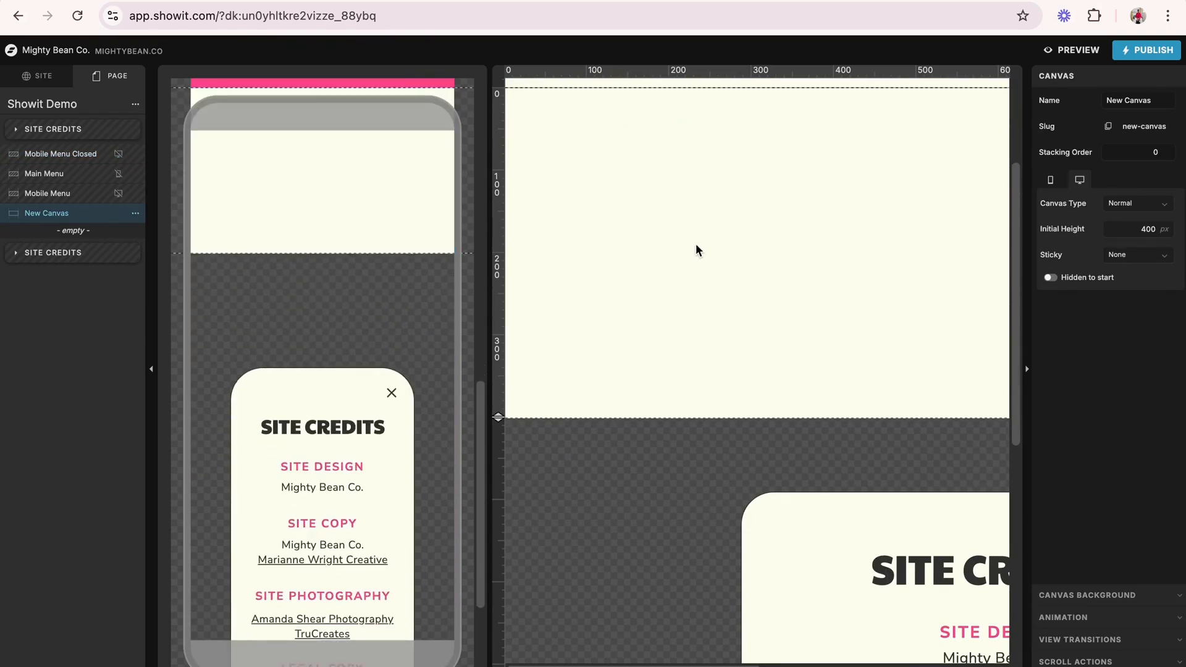
scroll(696, 249, "up", 2)
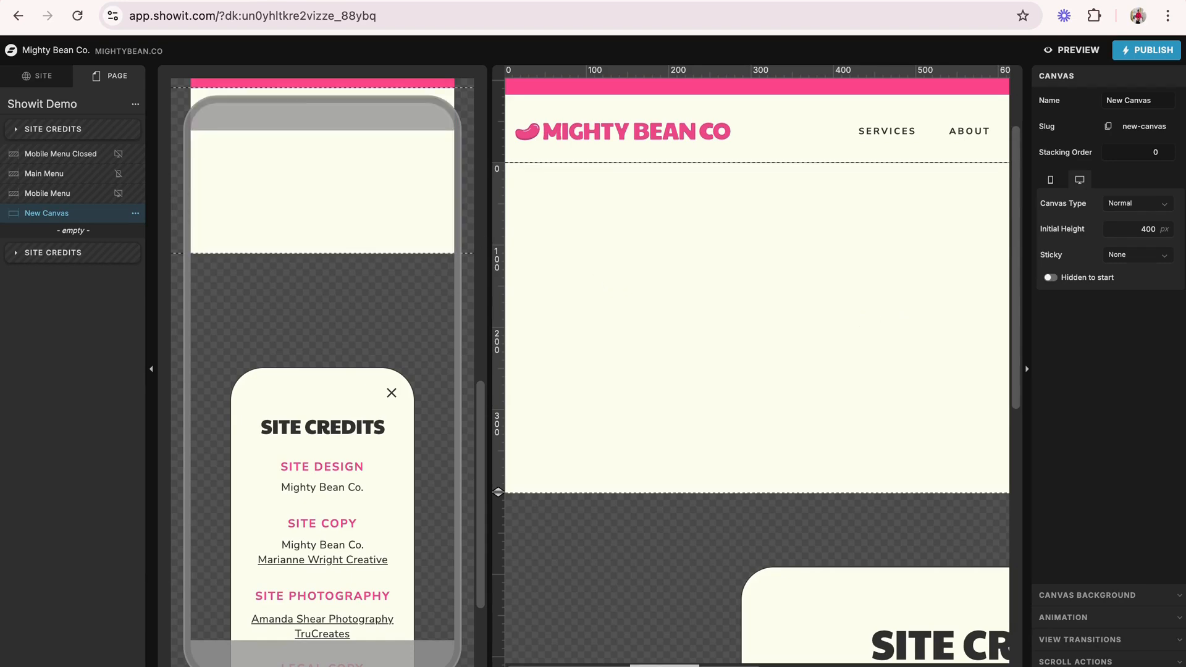
left_click(665, 665)
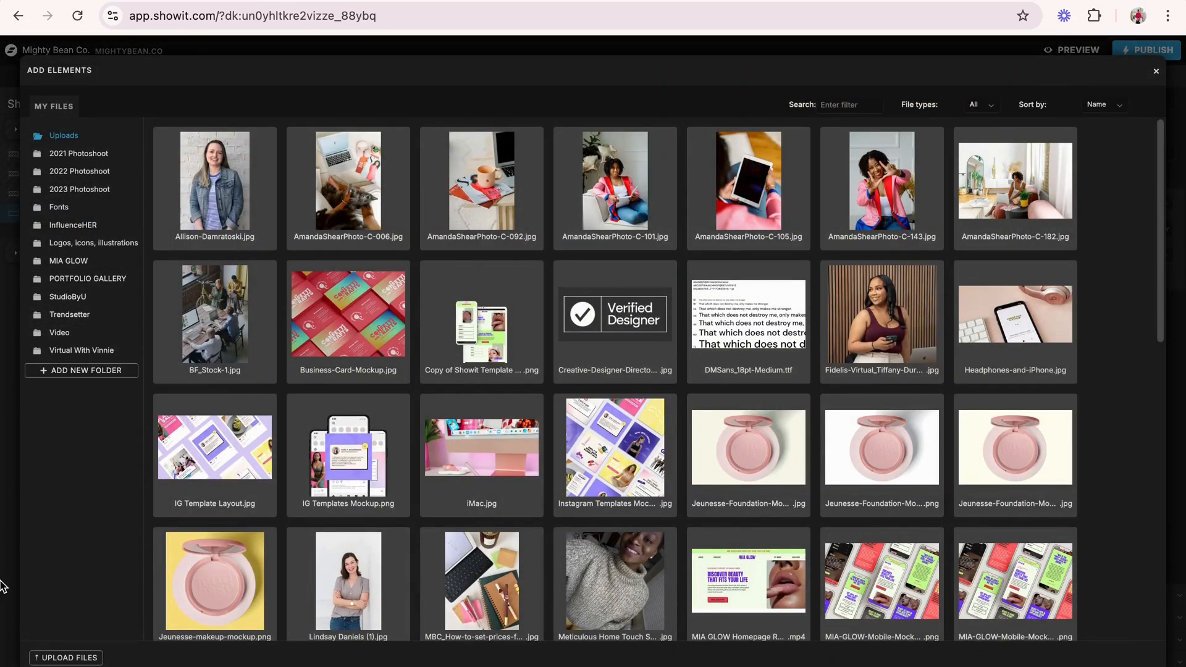
left_click(69, 657)
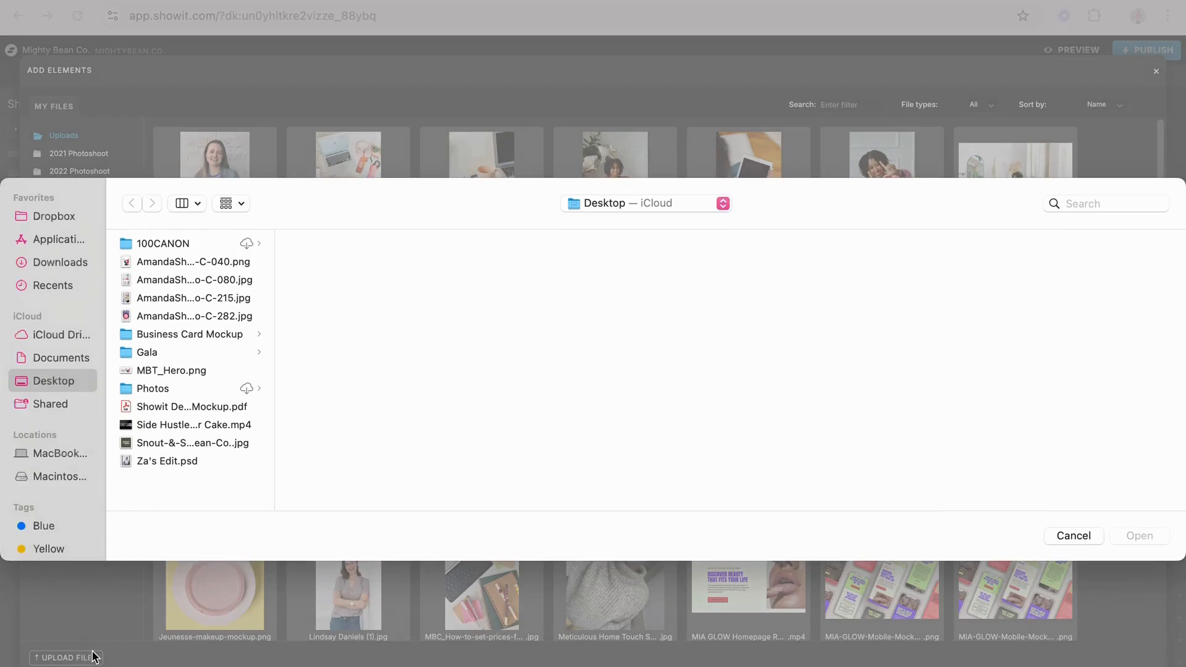
left_click(183, 261)
left_click(175, 279)
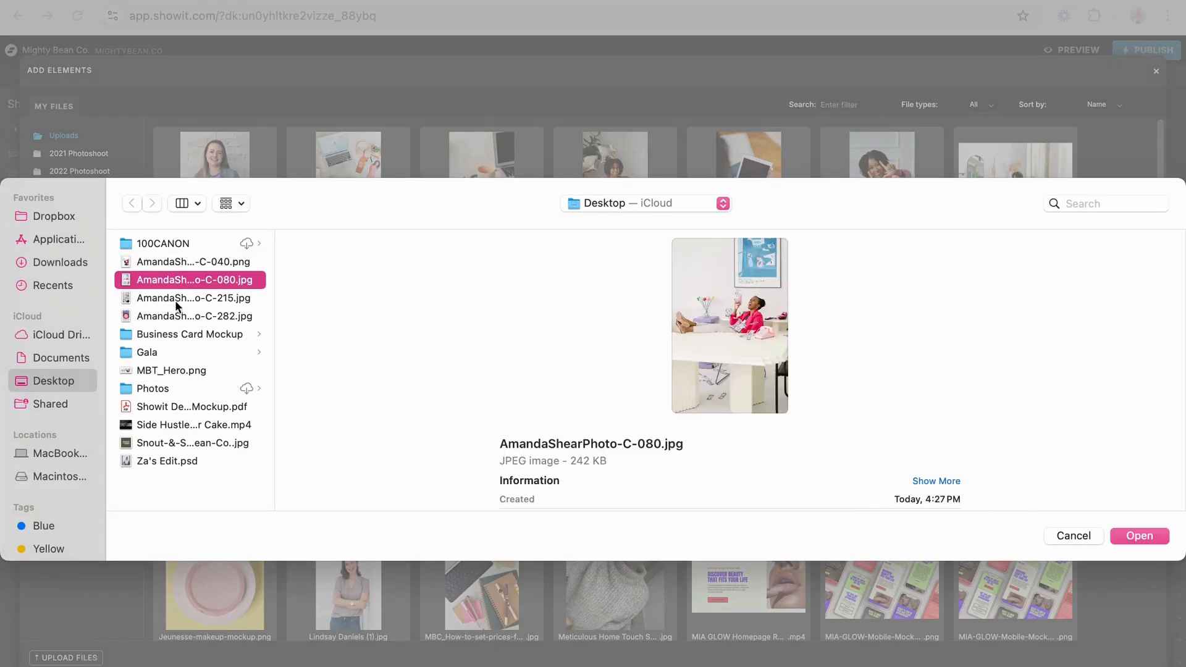
left_click(176, 315, "shift")
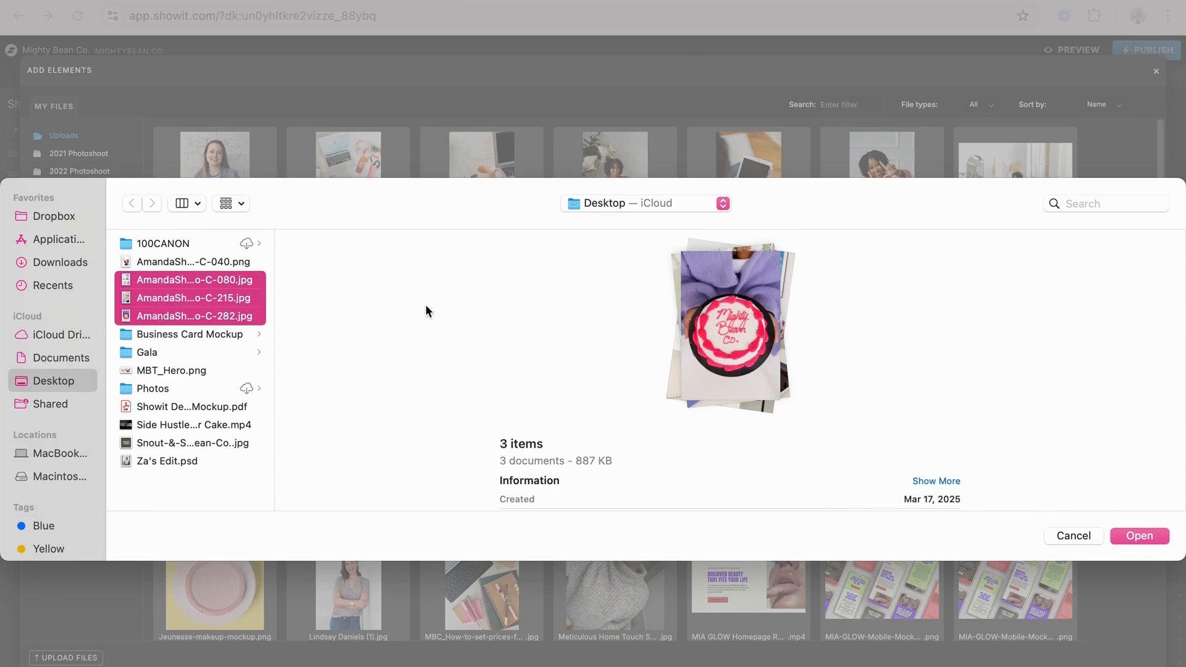
left_click(1150, 535)
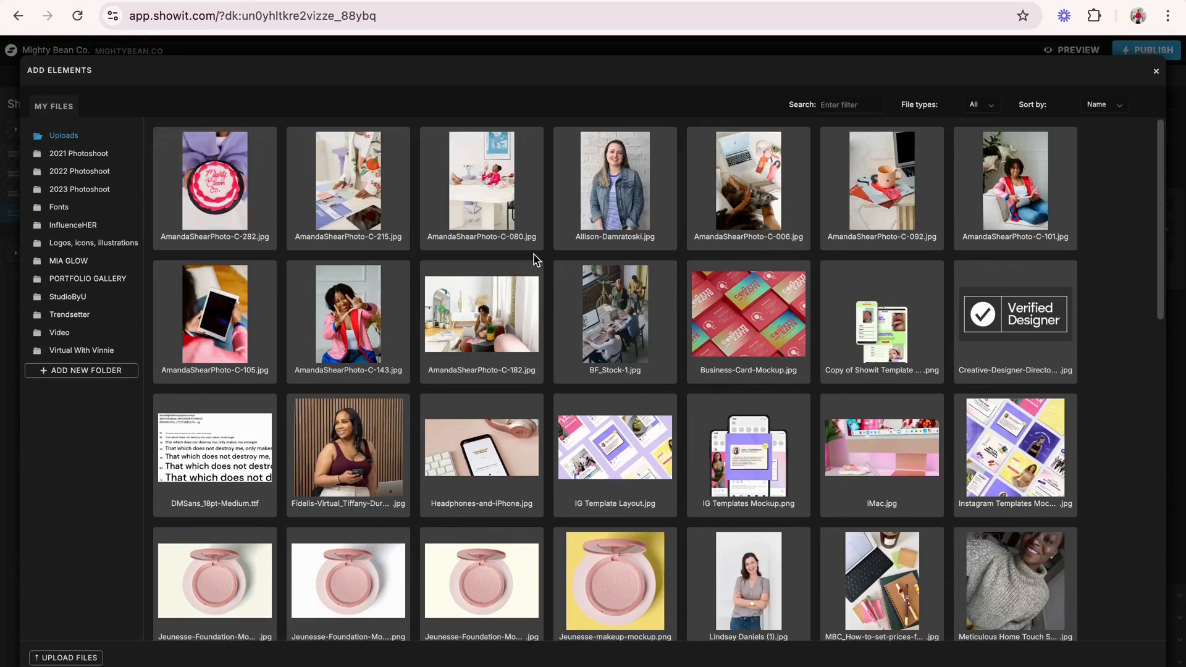
- Add the C-282 cake photo to New Canvas, place it in the desktop canvas's upper-left corner and enlarge it to about 230 by 350 px
left_click(269, 200)
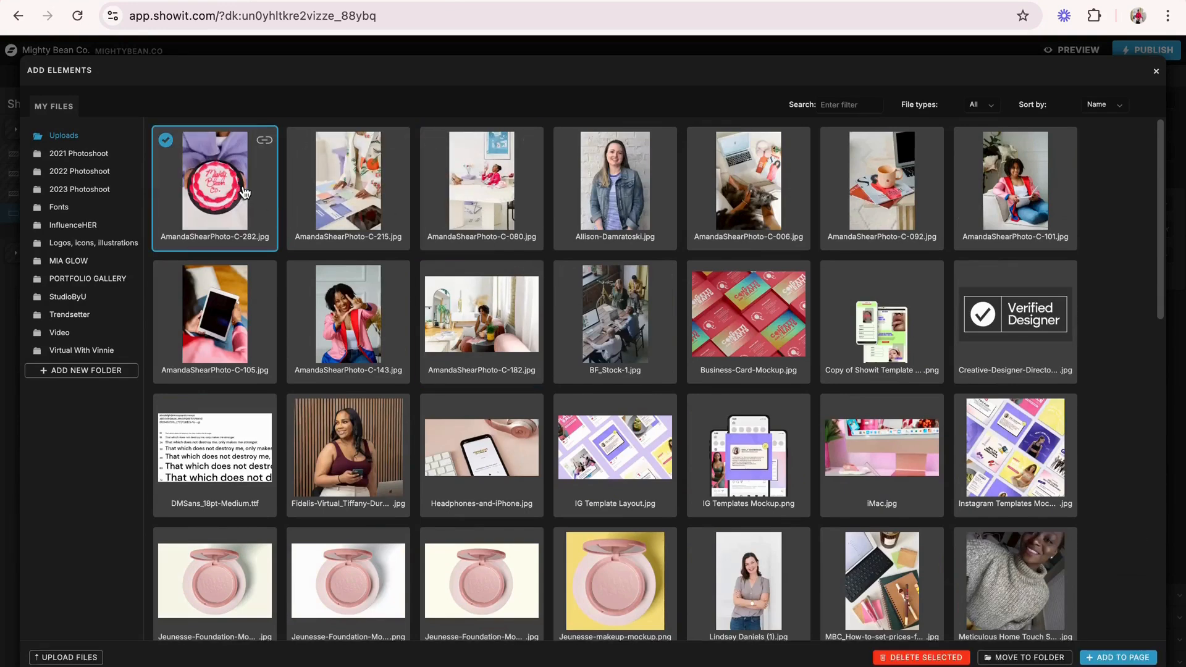
left_click(1130, 659)
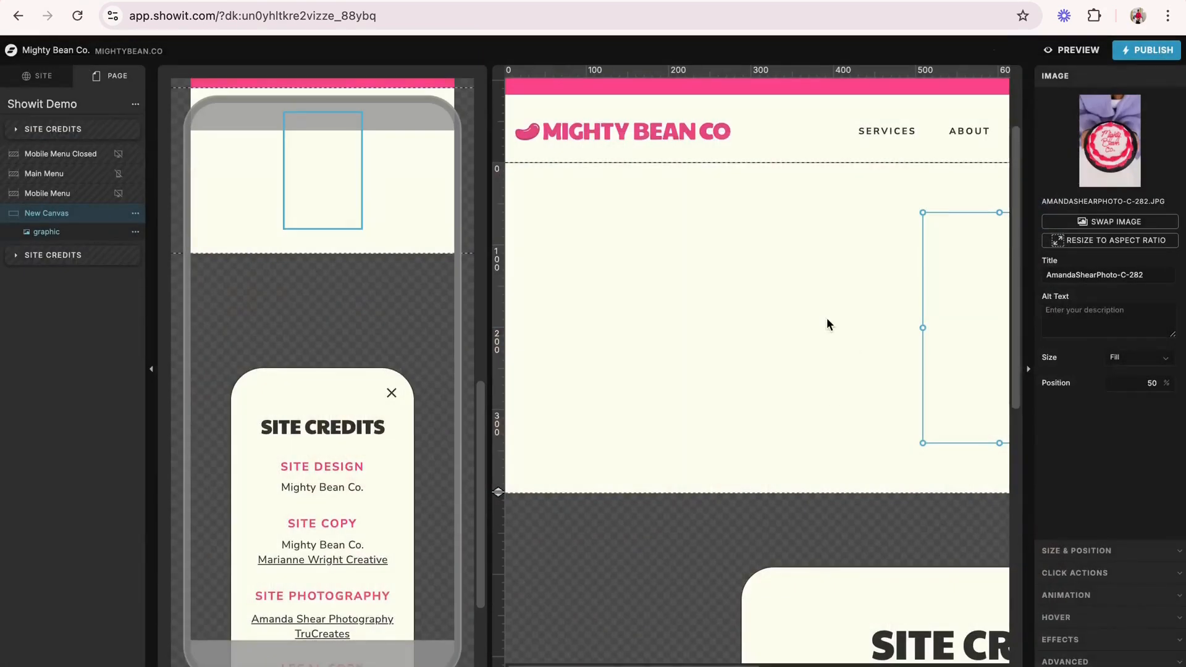
left_click_drag(973, 315, 566, 289)
left_click_drag(554, 275, 554, 267)
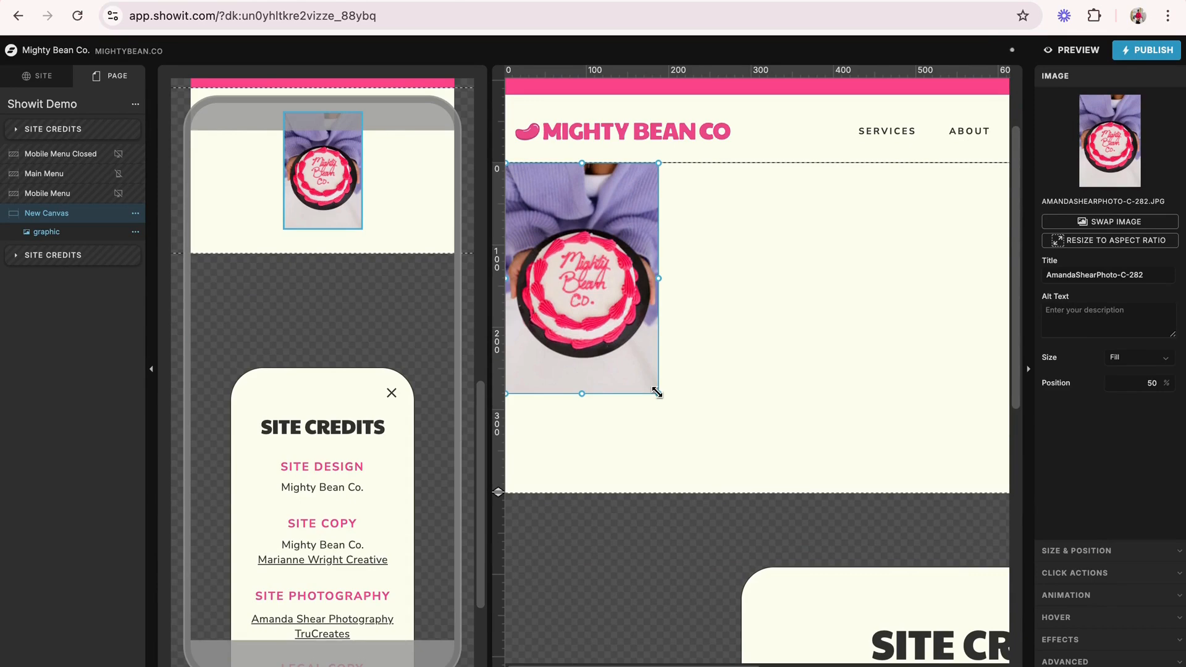
left_click_drag(657, 392, 696, 432)
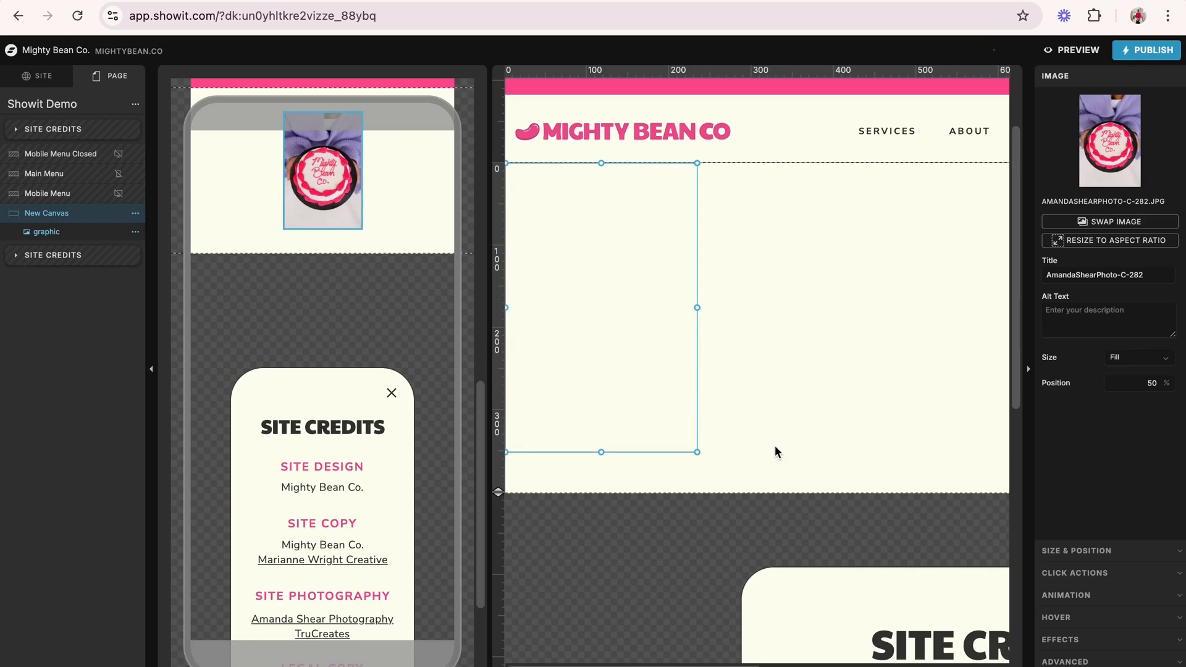
- In the mobile layout, extend New Canvas to 311 px high, then place the cake photo in its upper-left corner and enlarge it to about 130 px wide
scroll(323, 275, "up", 3)
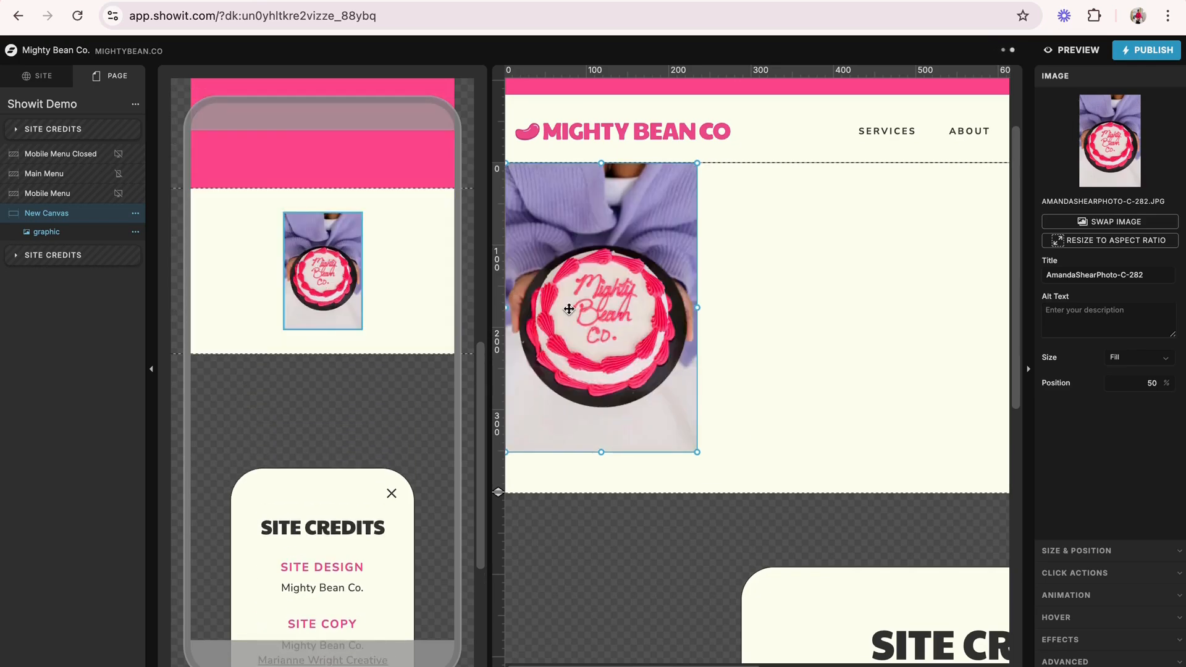
scroll(568, 309, "up", 3)
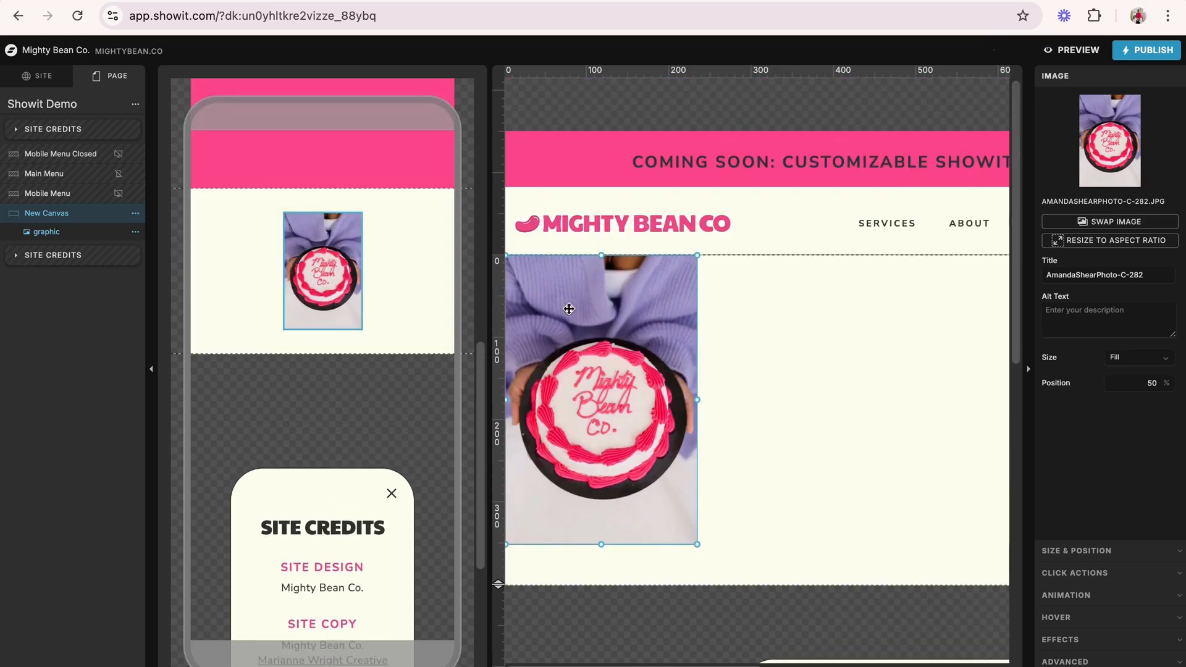
left_click(369, 239)
left_click_drag(164, 353, 183, 433)
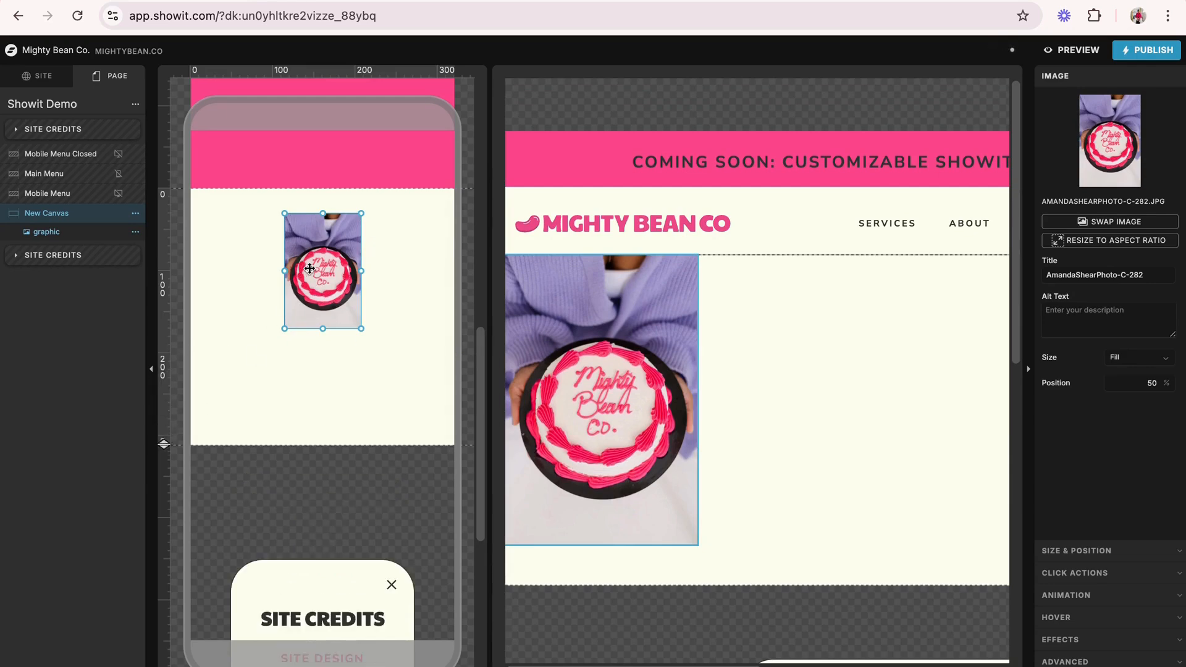
left_click_drag(311, 265, 217, 241)
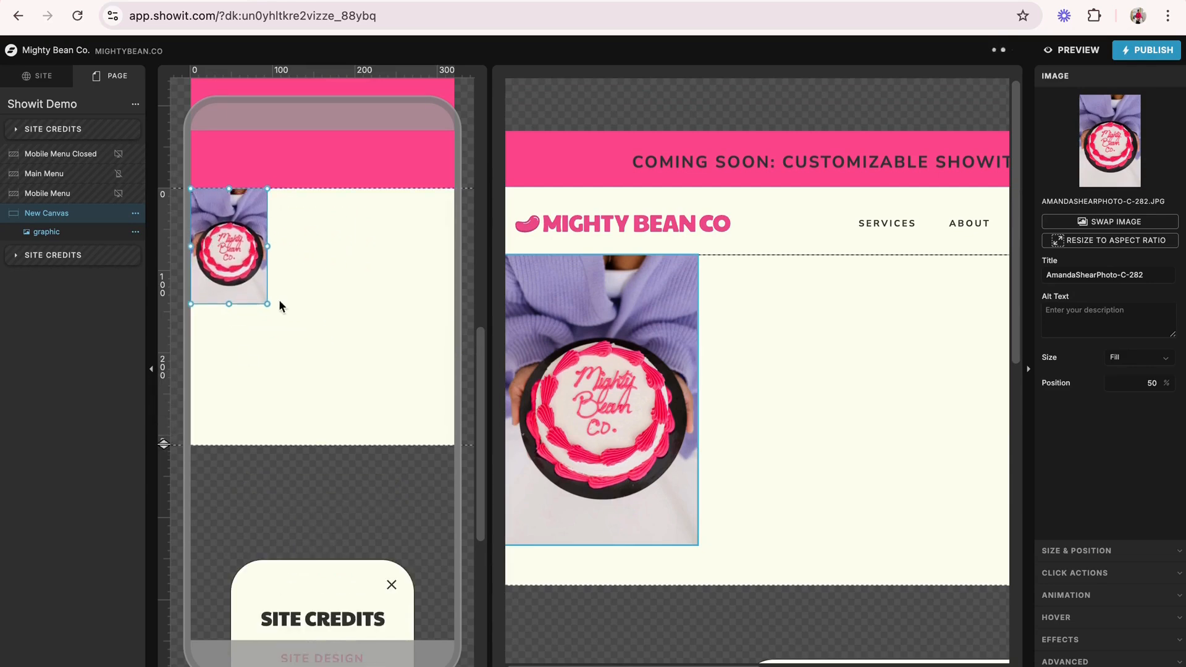
left_click_drag(266, 304, 300, 344)
left_click(372, 351)
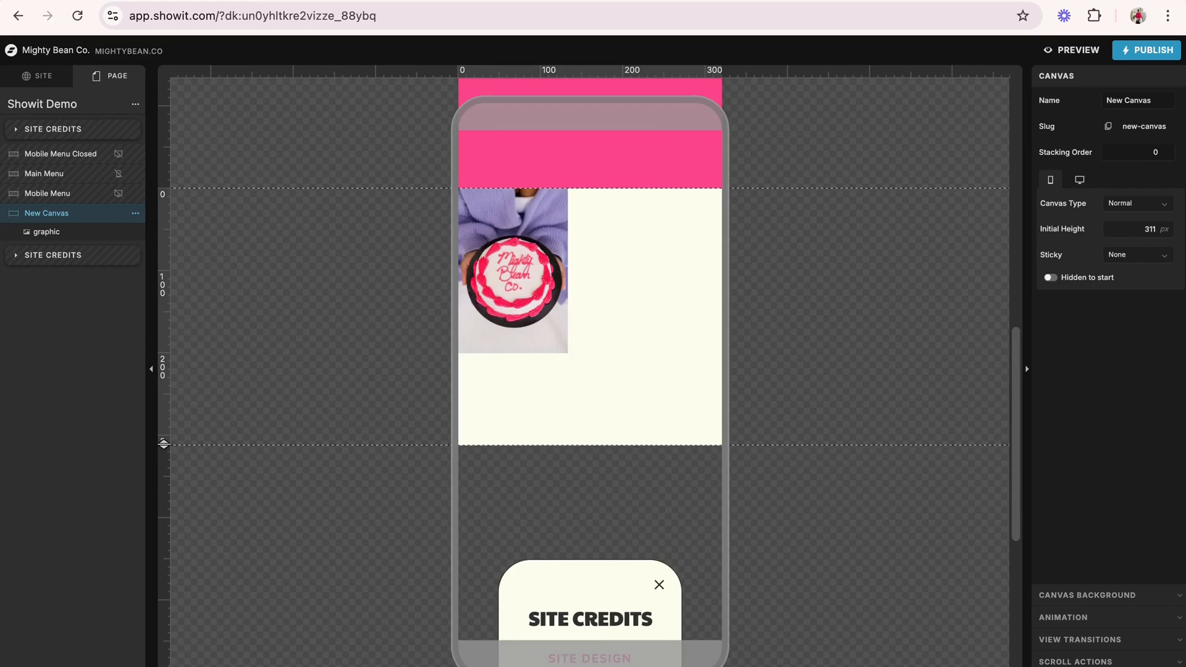
- Switch to the desktop-only layout and add the C-215 photo from the media files to New Canvas
left_click(179, 666)
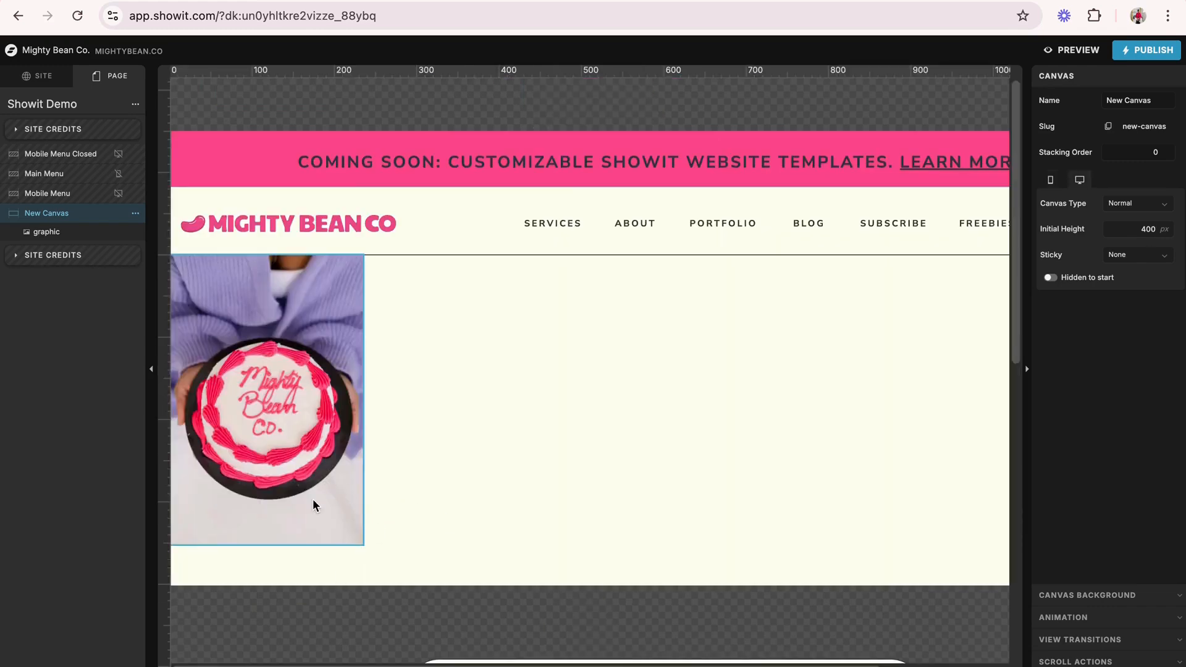
scroll(312, 499, "down", 1)
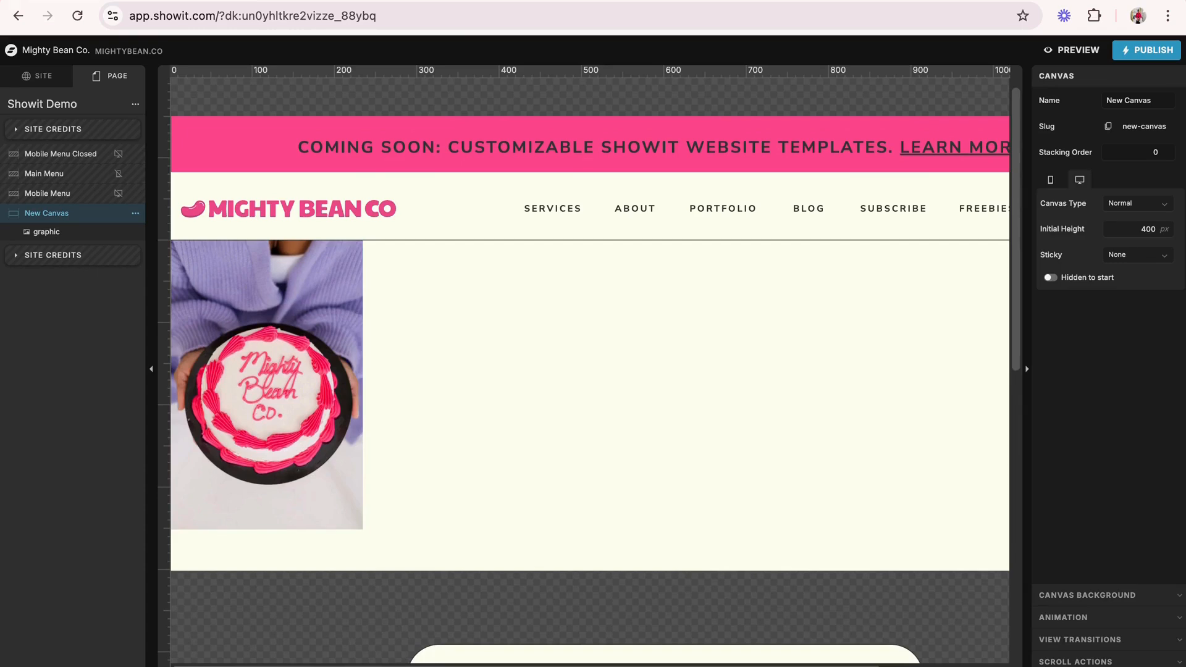
key("super+minus")
key("super+minus")
key("super+minus")
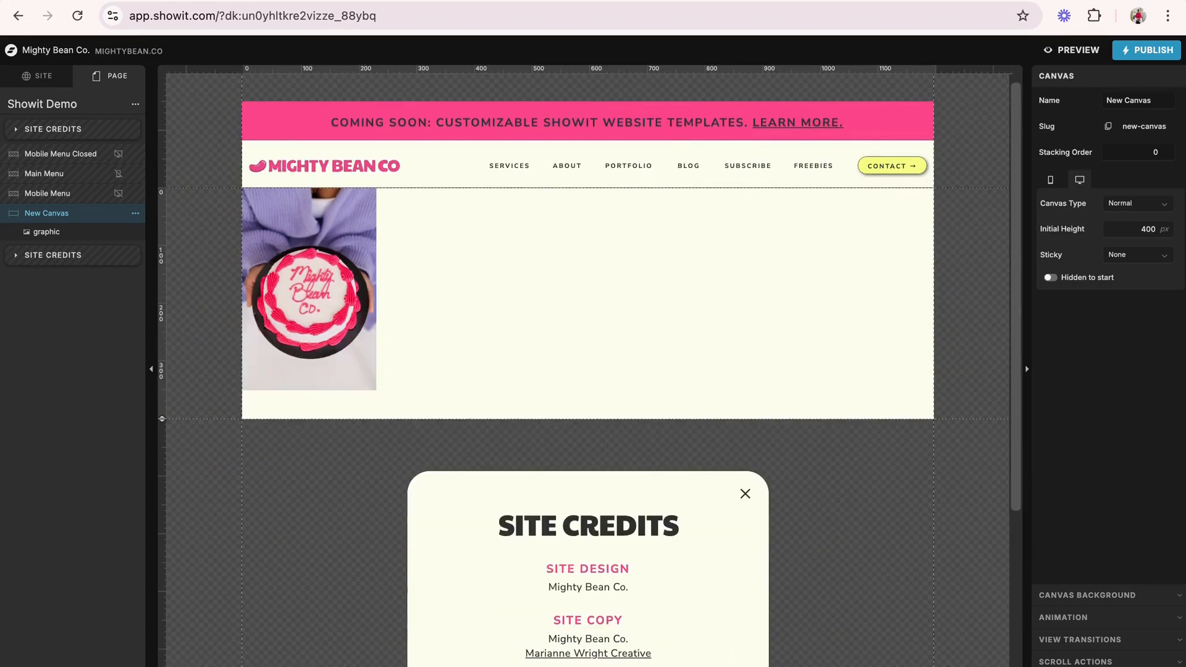
left_click(329, 291)
left_click(475, 310)
left_click(537, 665)
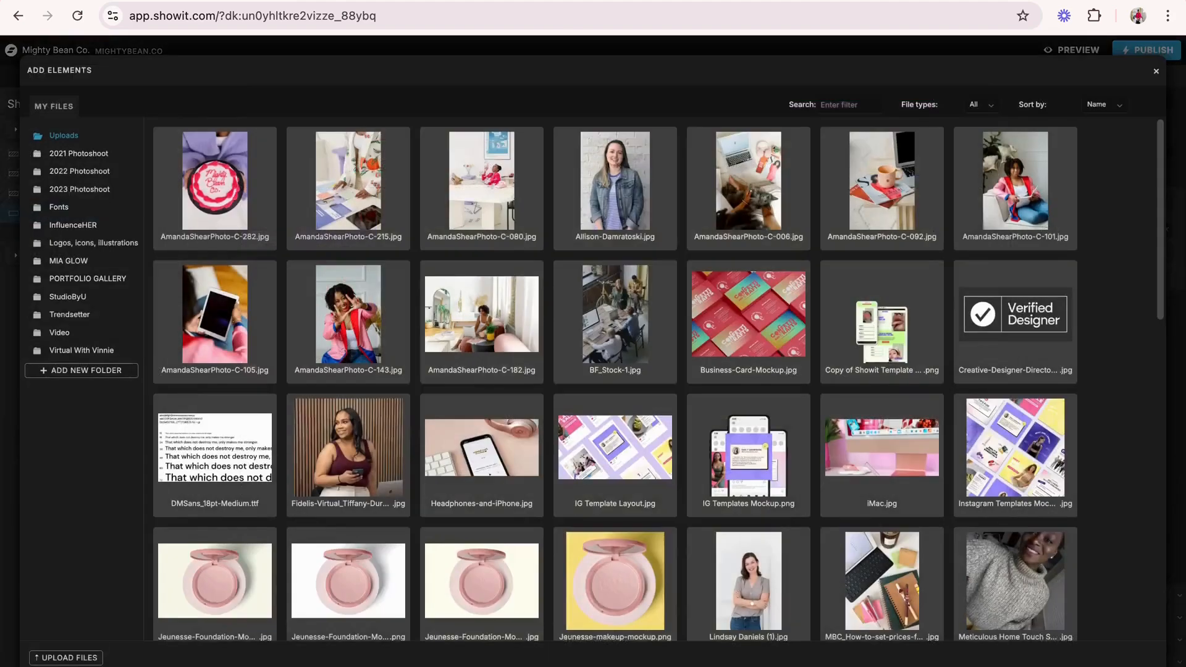
left_click(342, 196)
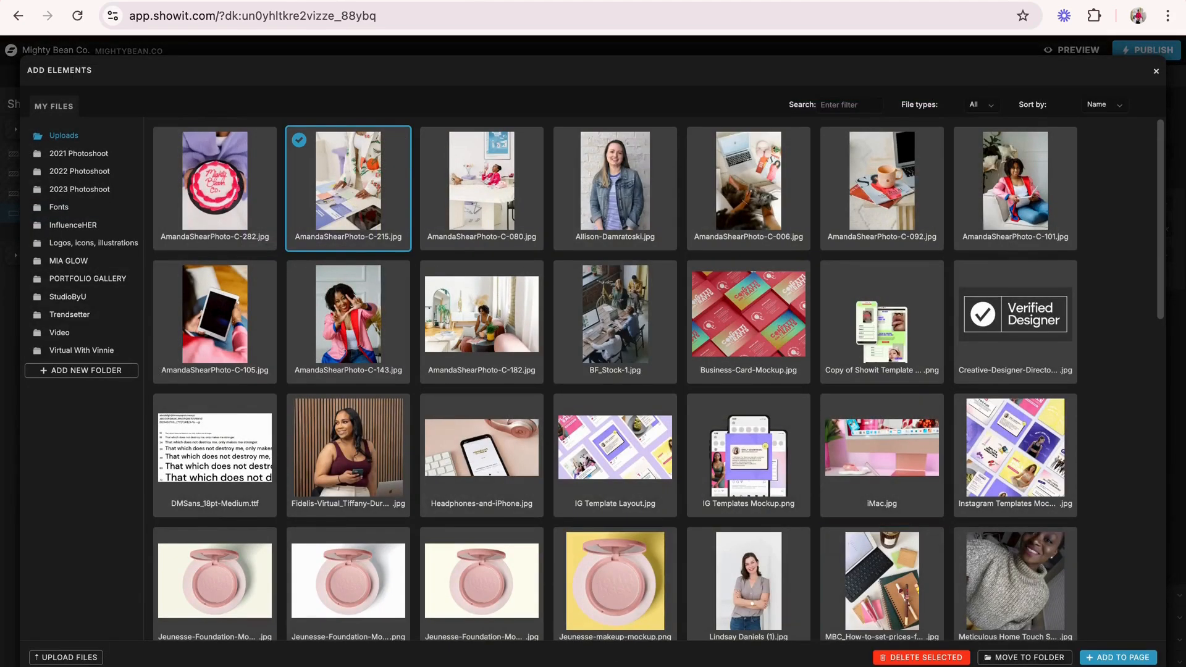
left_click(1118, 657)
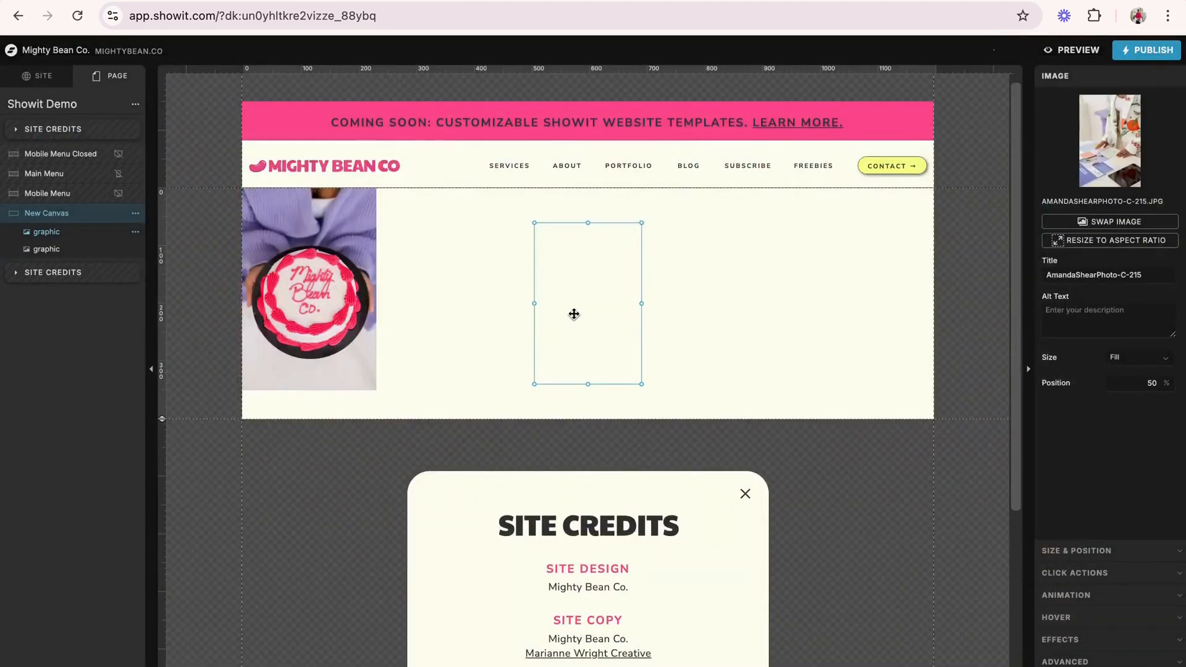
- Place the C-215 photo beside the cake photo, enlarge it to about 280 by 425 px, and extend the desktop canvas to 575 px high
left_click_drag(573, 312, 436, 319)
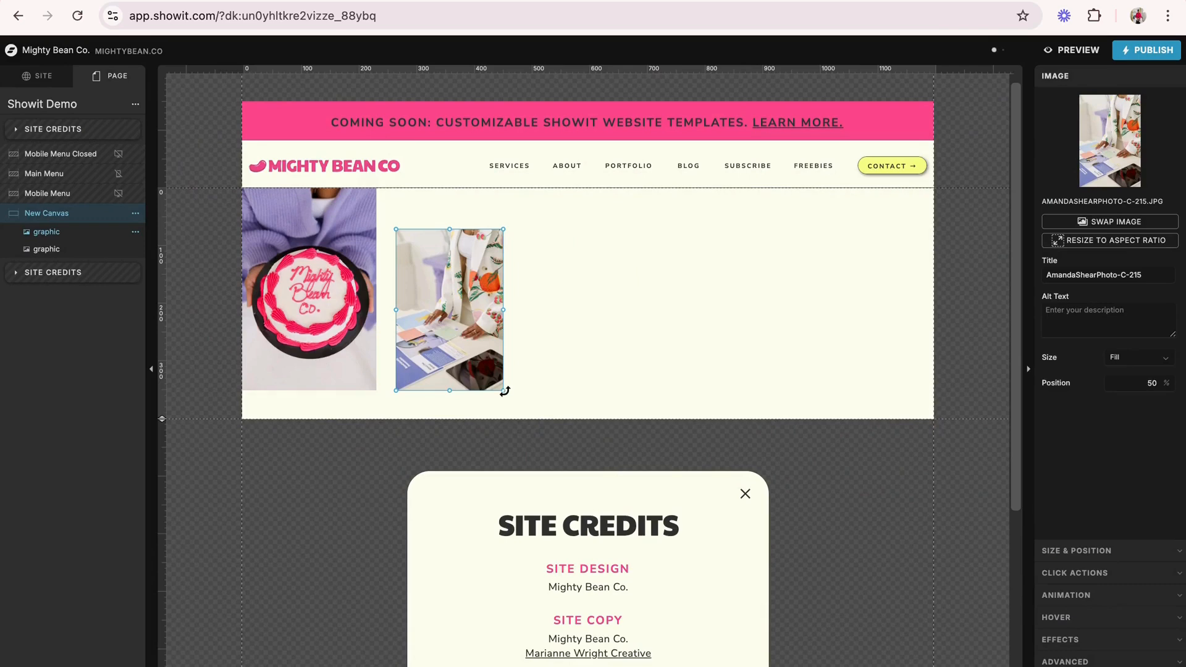
left_click_drag(503, 390, 560, 458)
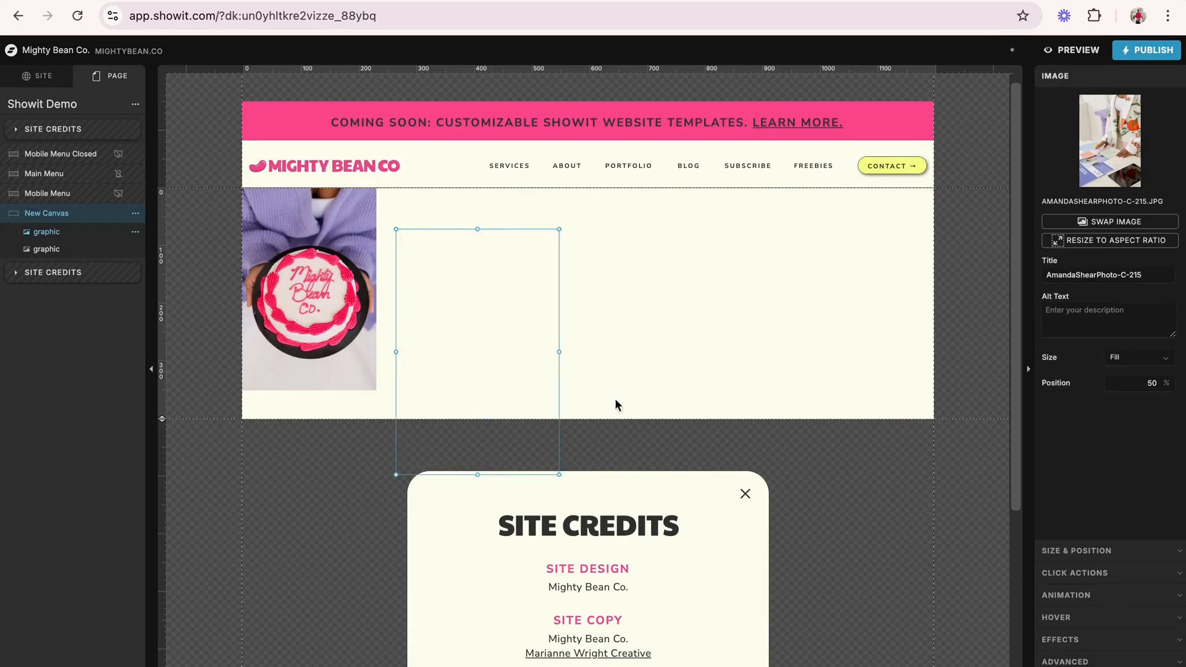
left_click(688, 288)
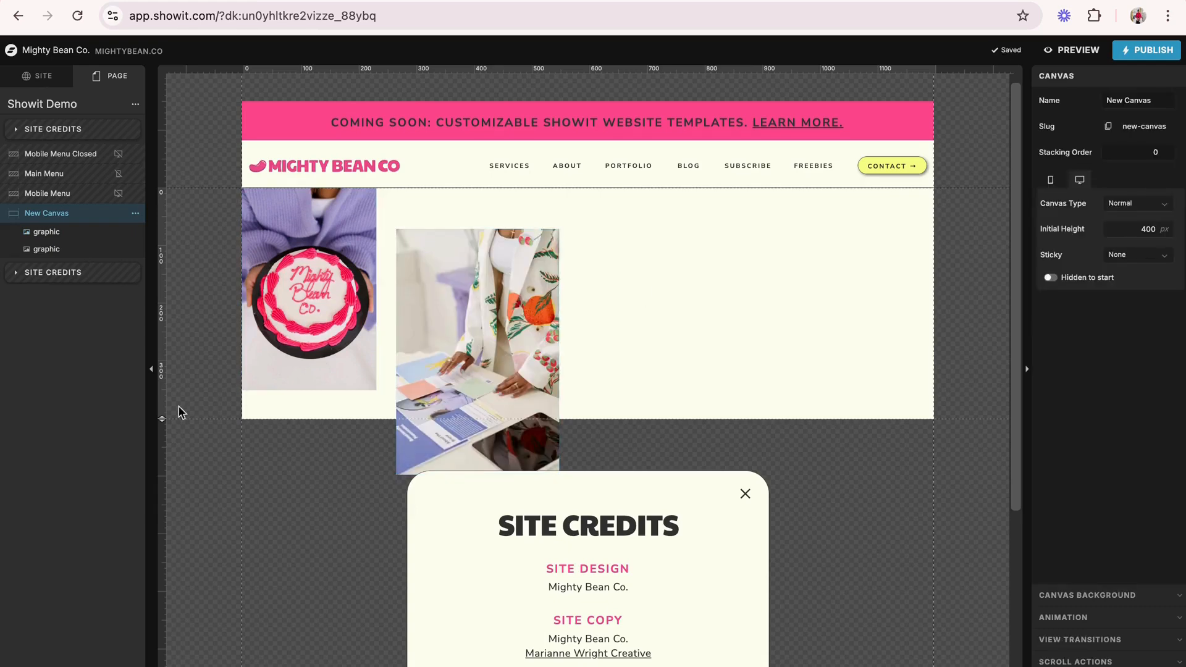
left_click_drag(162, 419, 192, 569)
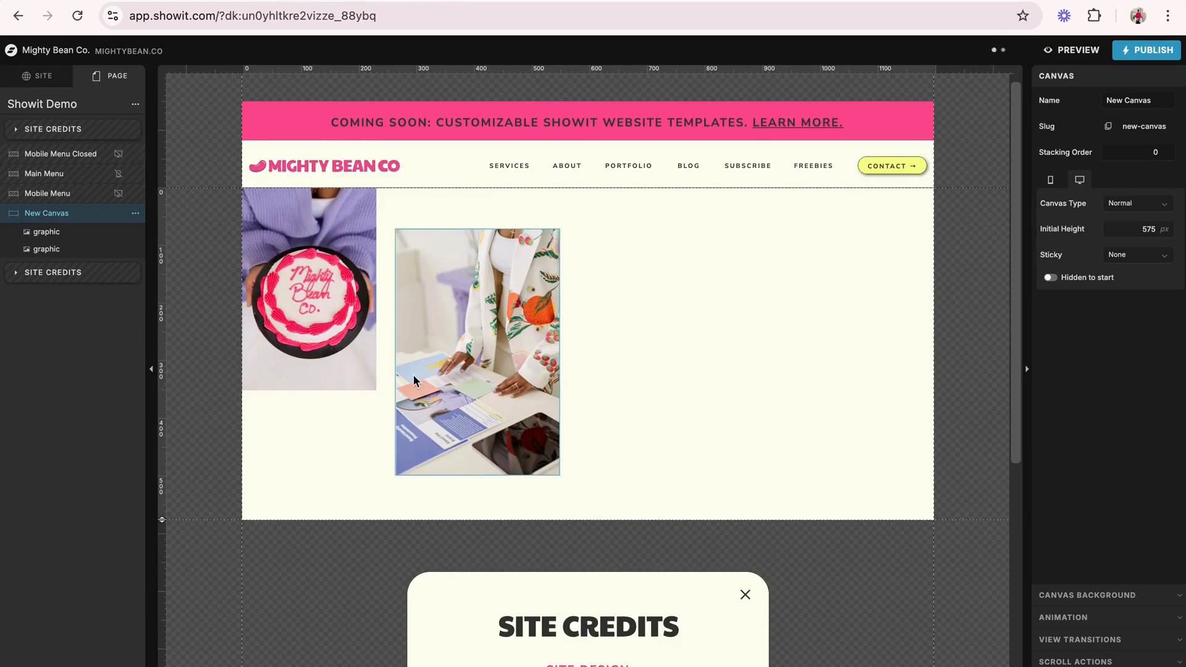
- Enlarge the cake photo to about 250 px wide and move both photos together slightly down from the canvas's upper edge
left_click(347, 348)
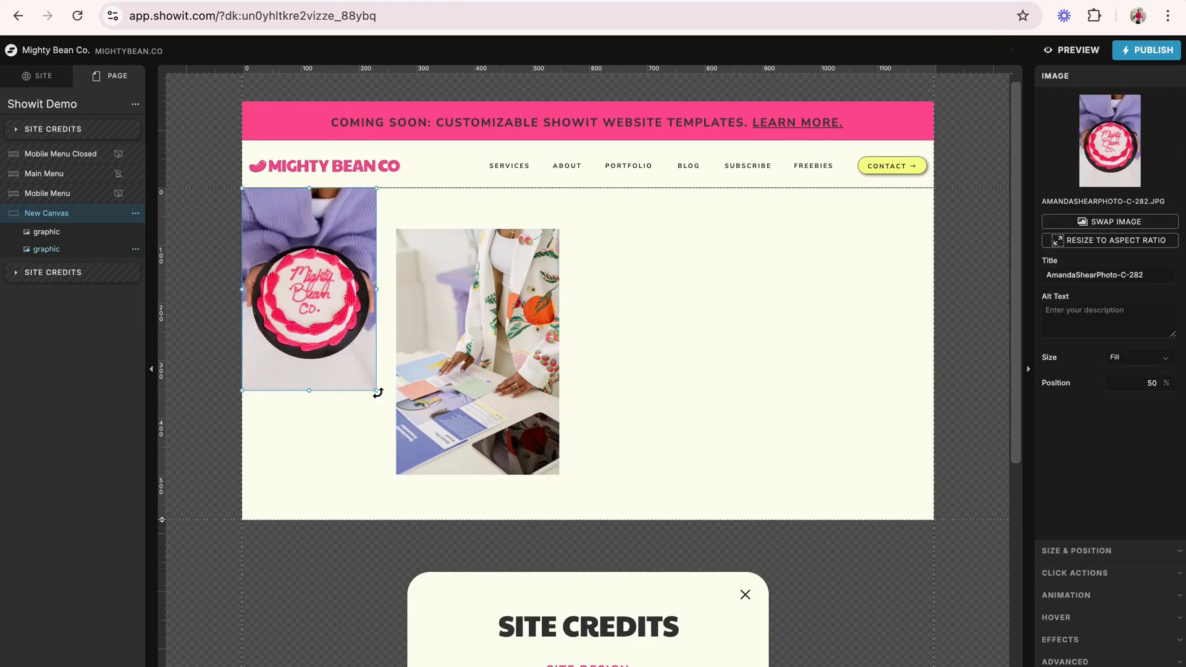
left_click_drag(373, 391, 385, 404)
left_click(439, 402)
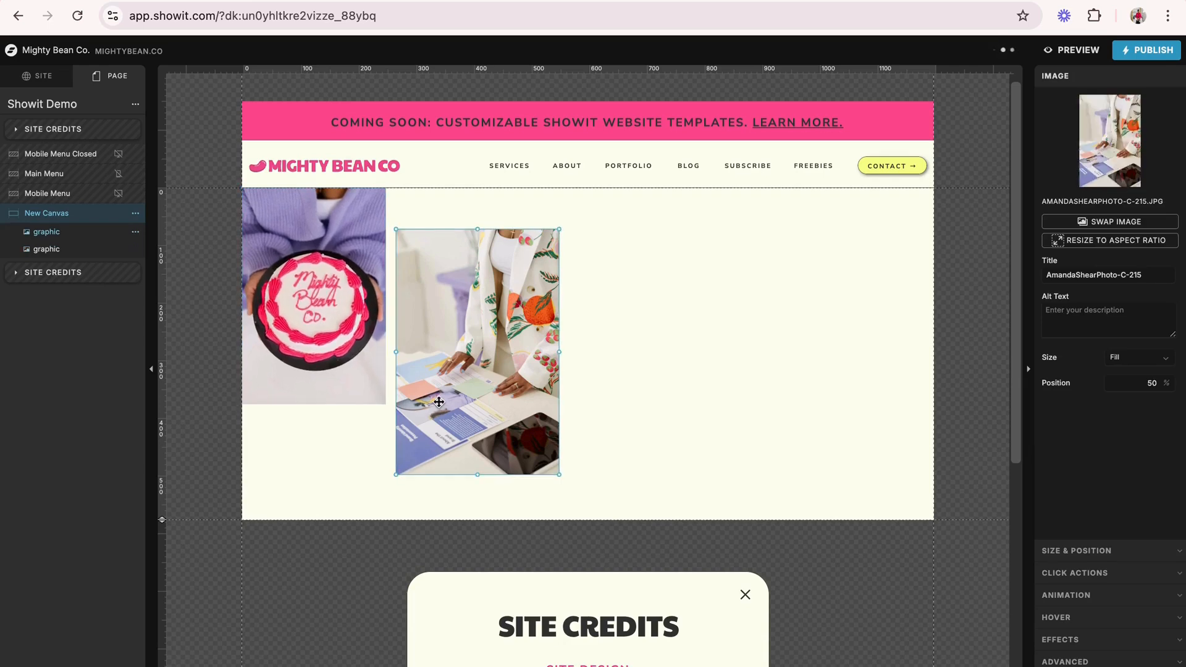
left_click_drag(627, 351, 405, 367)
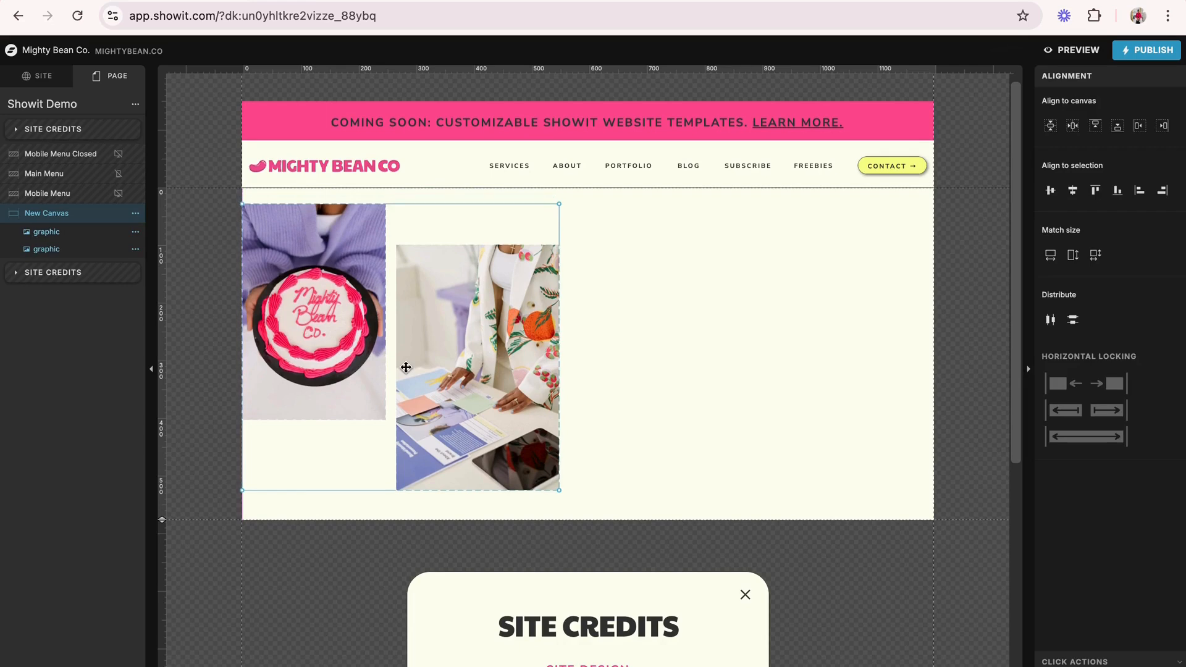
left_click(583, 363)
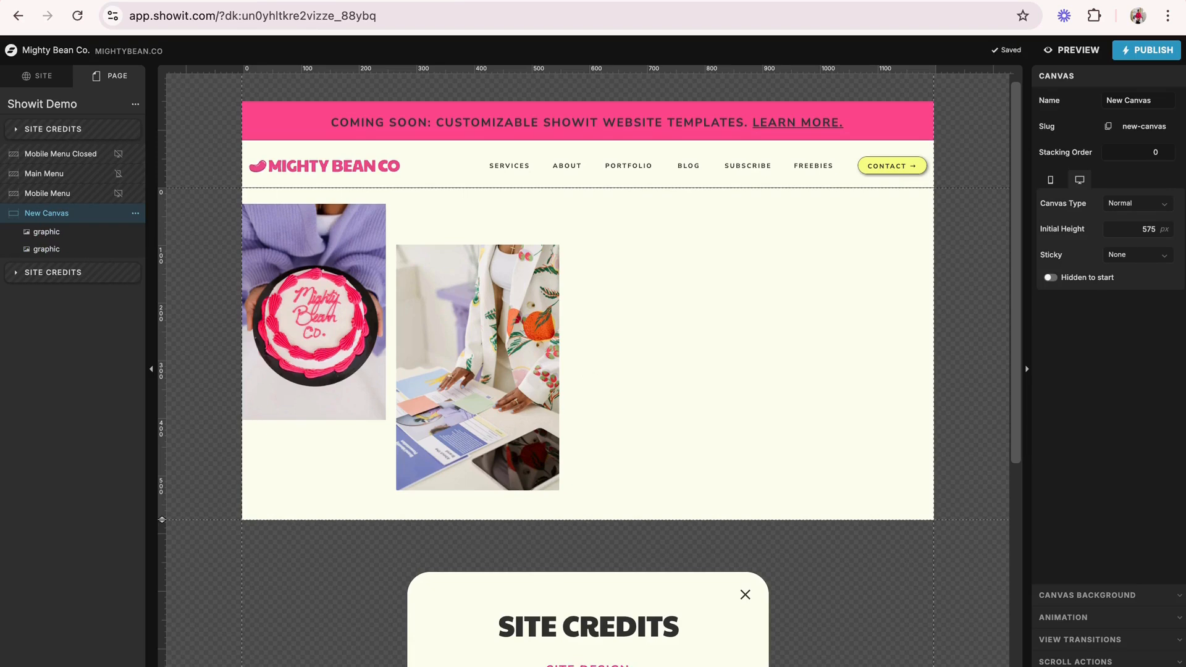
- Add a Title text element to New Canvas, place it to the right of the photos and enlarge its box to about 425 by 130 px
left_click(627, 666)
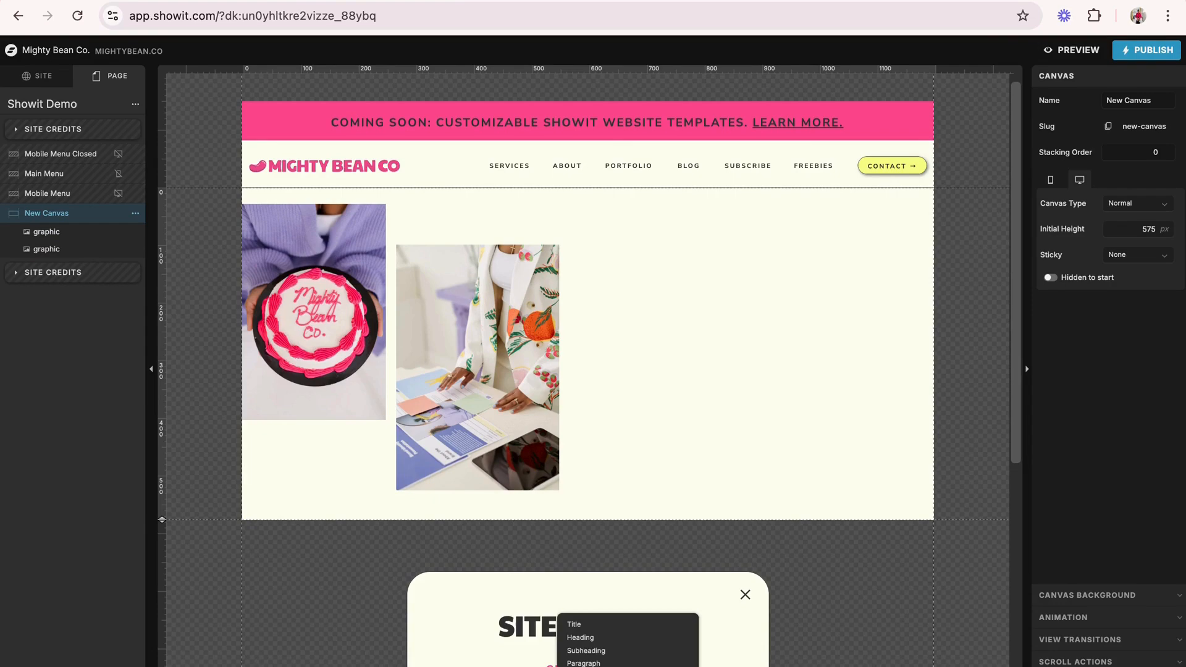
left_click(574, 623)
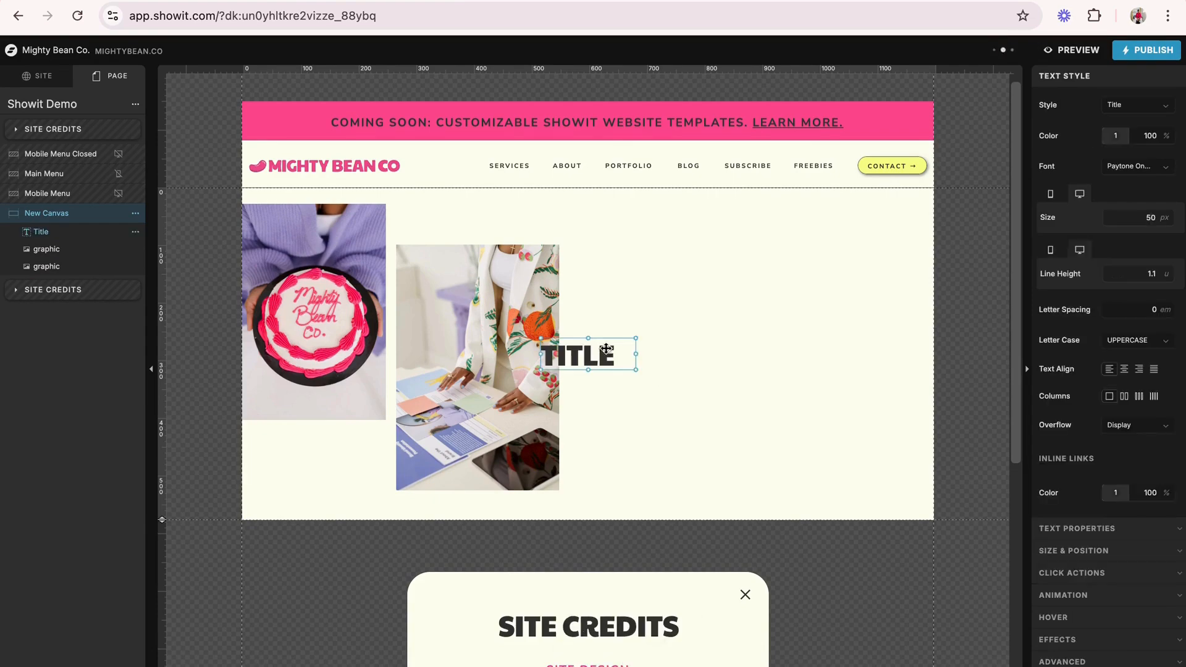
left_click_drag(606, 349, 654, 296)
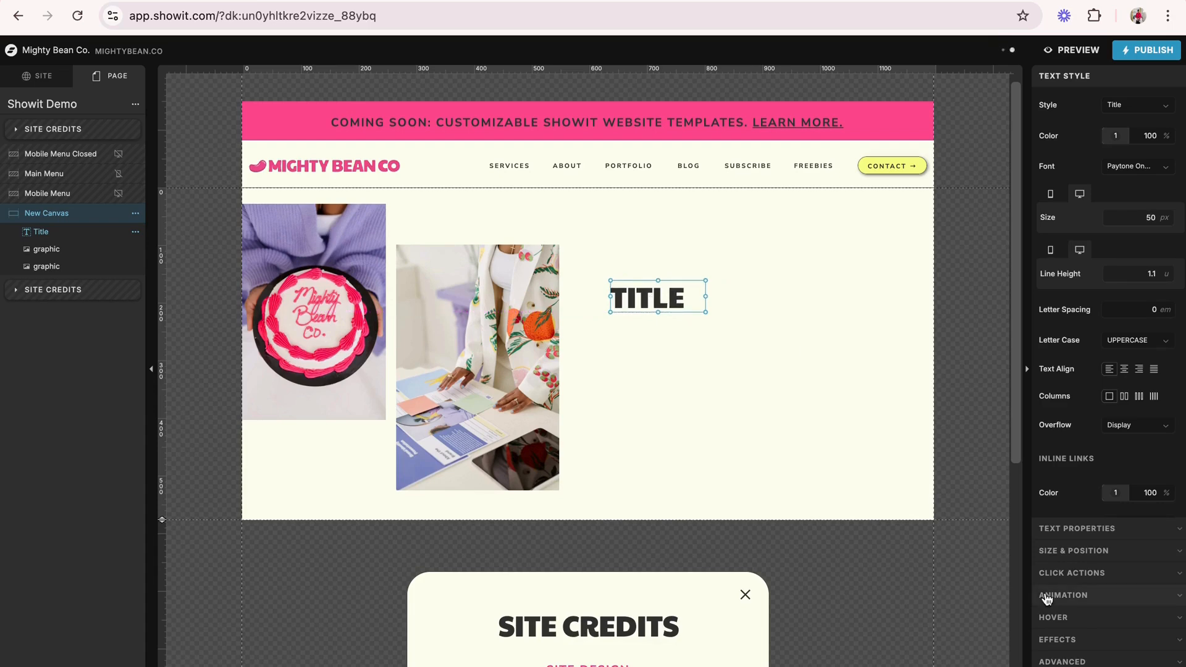
left_click(1091, 528)
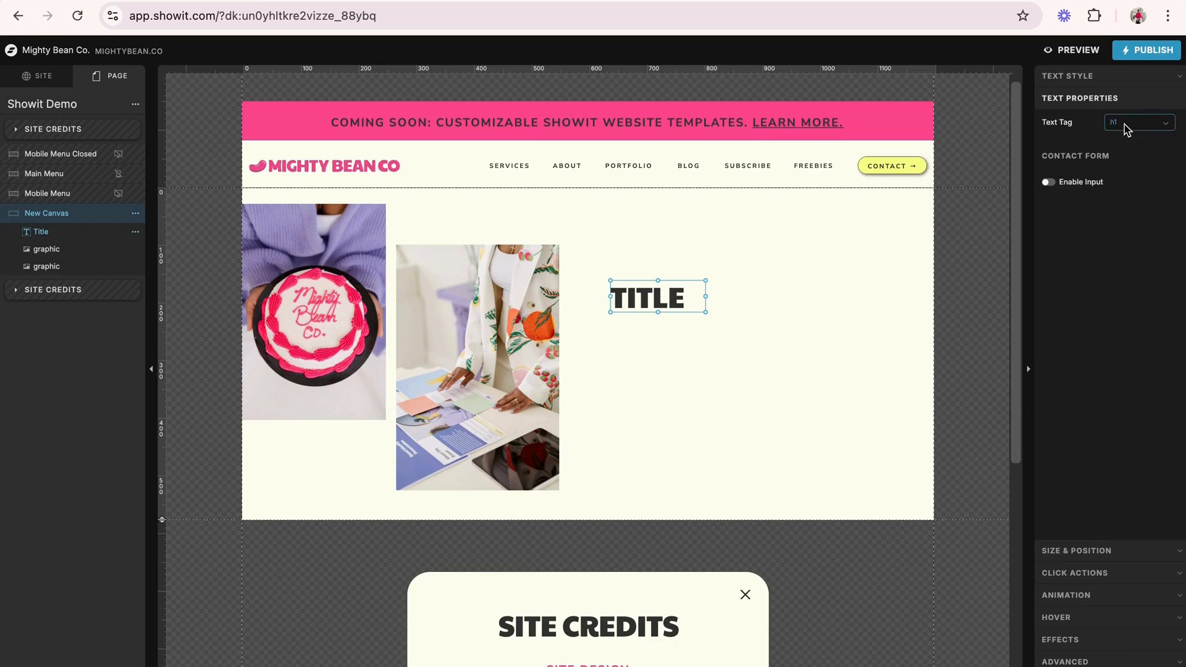
left_click(760, 313)
left_click(635, 305)
left_click_drag(705, 315, 855, 354)
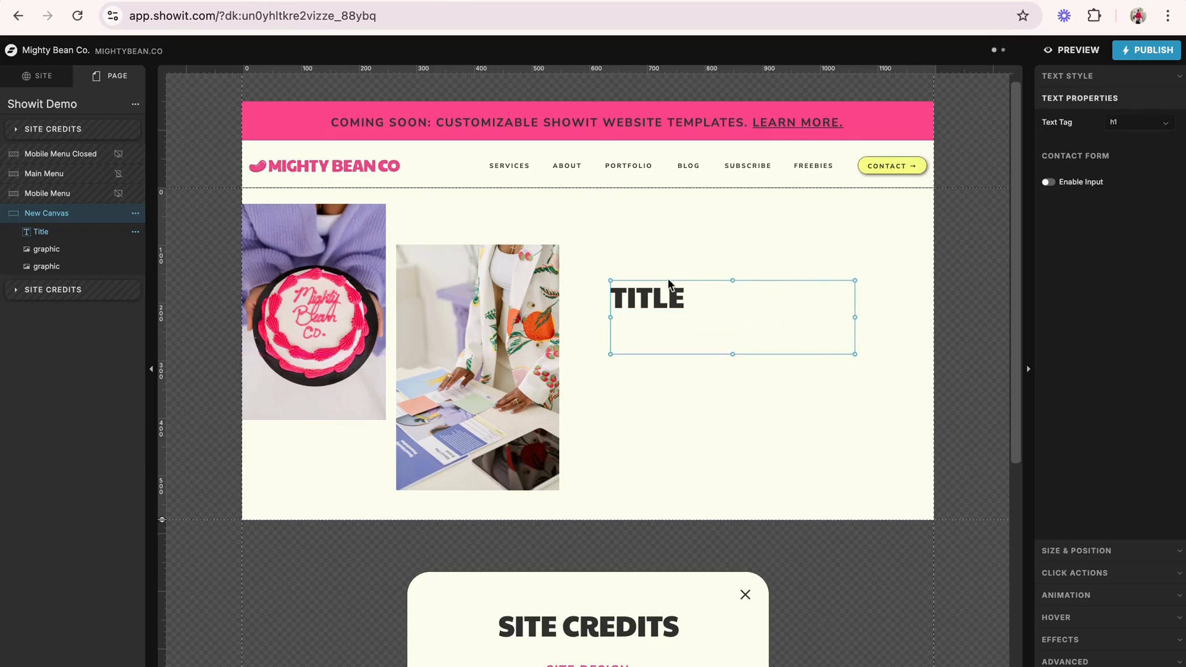
- Replace the title's placeholder text with "THIS IS AN AWESOME SHOWIT DEMO"
double_click(673, 299)
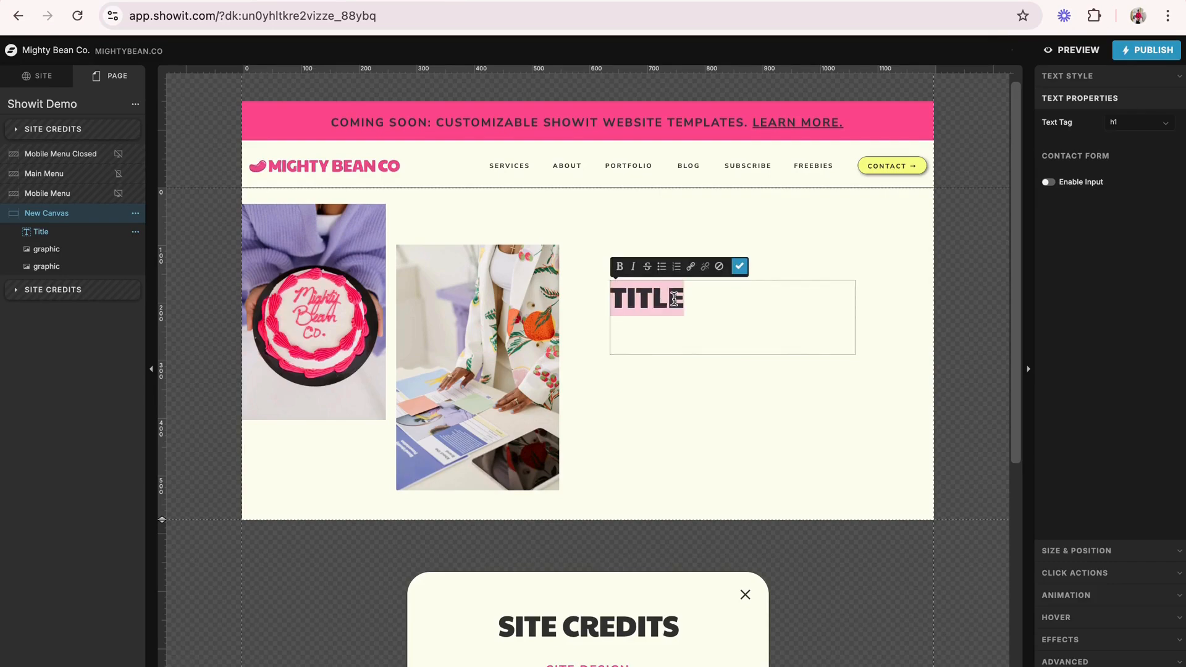
type("THIS IS AN A")
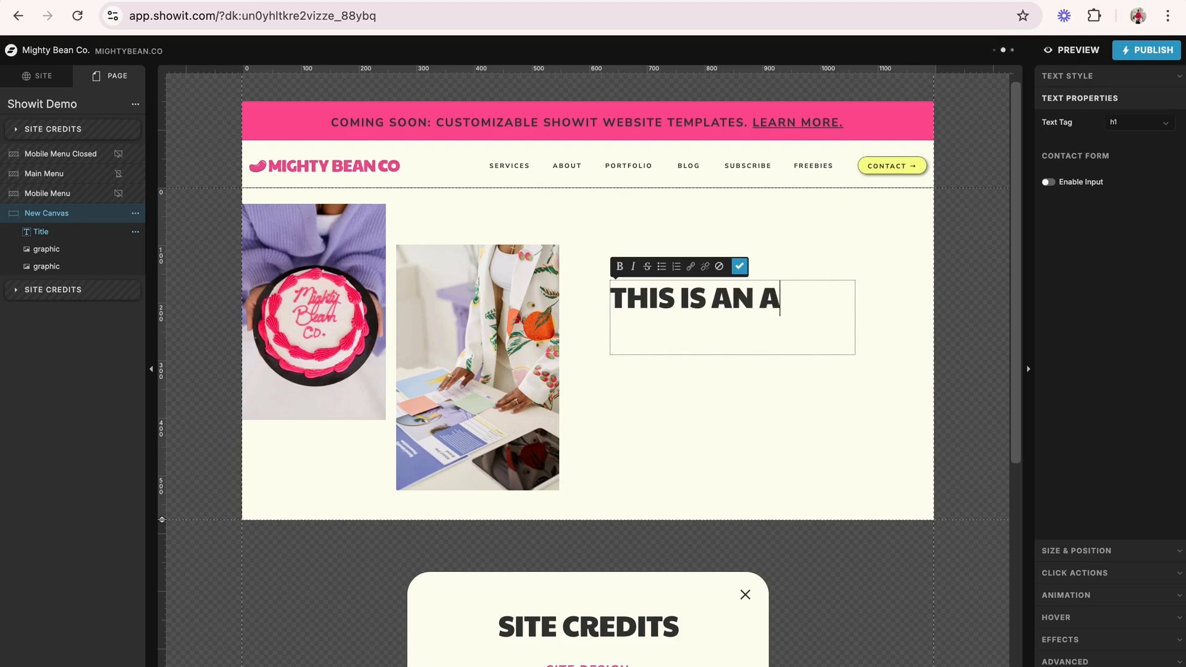
type("WESOME SHOWIT")
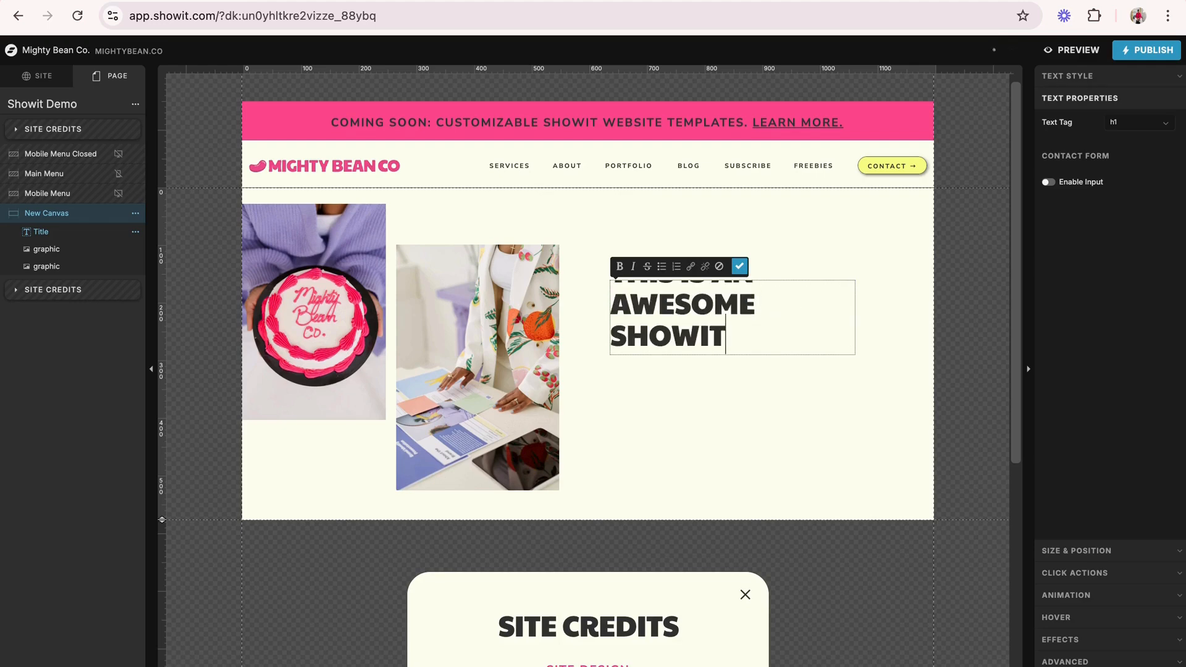
type(" DEMO")
left_click(639, 404)
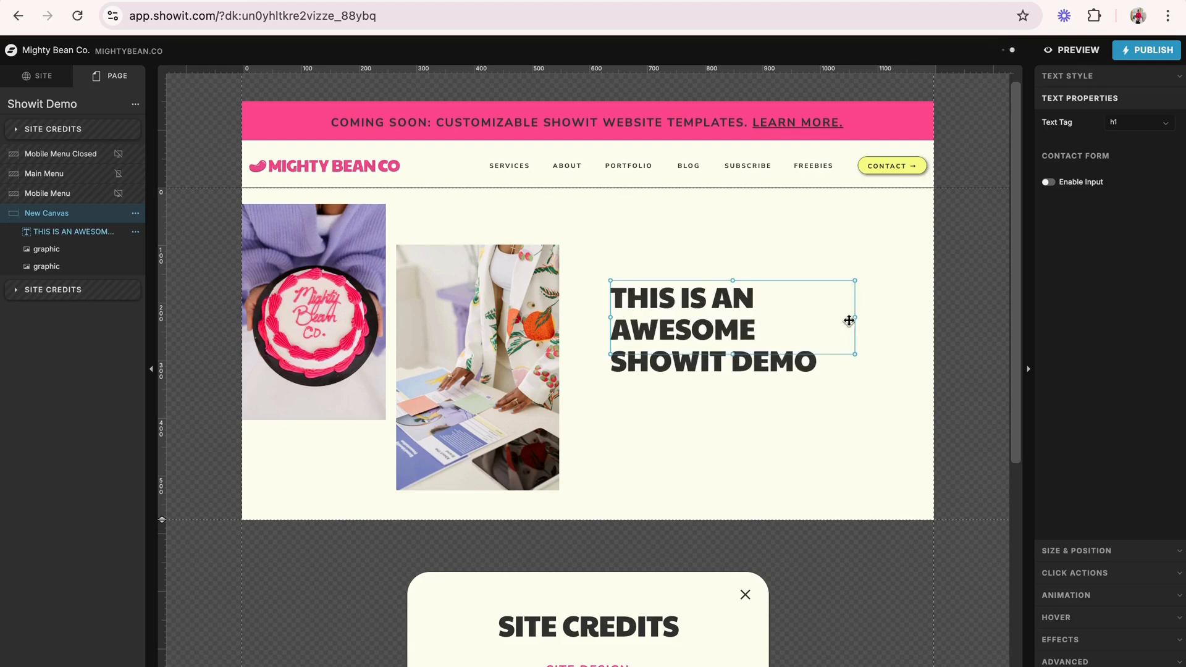
- Resize the title's box to fit its three lines of text and move the title slightly closer to the C-215 photo
mouse_move(855, 316)
left_mouse_down()
mouse_move(908, 310)
mouse_move(868, 333)
left_mouse_up()
left_click_drag(736, 353, 738, 383)
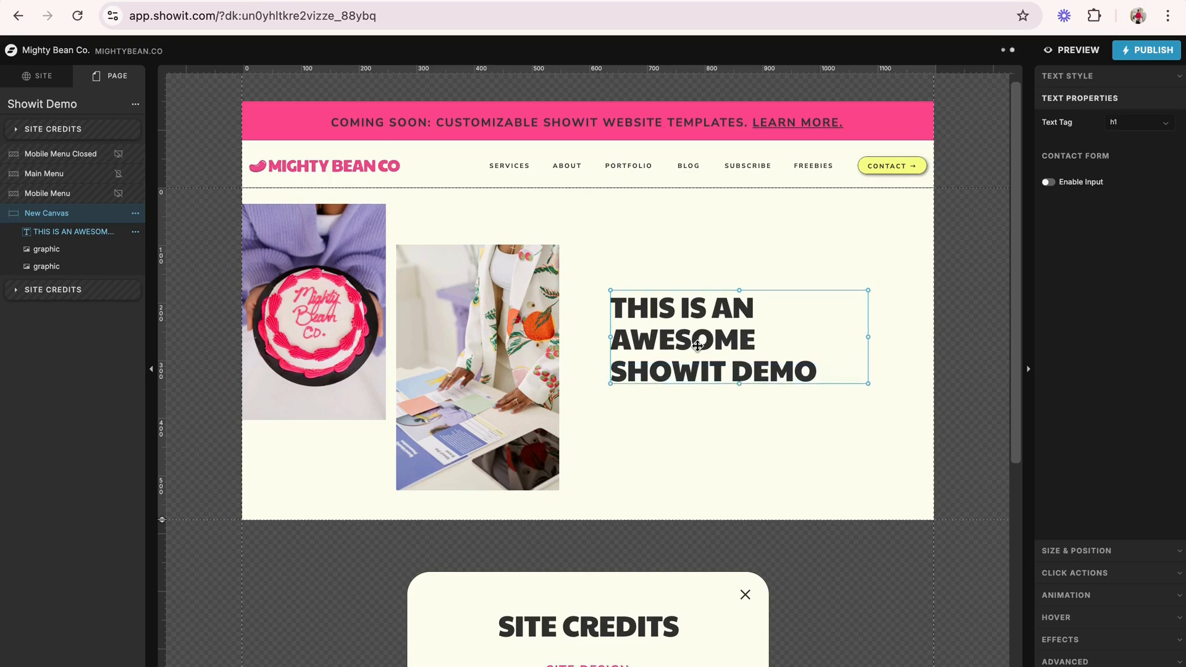
left_click_drag(697, 344, 673, 331)
left_click(717, 402)
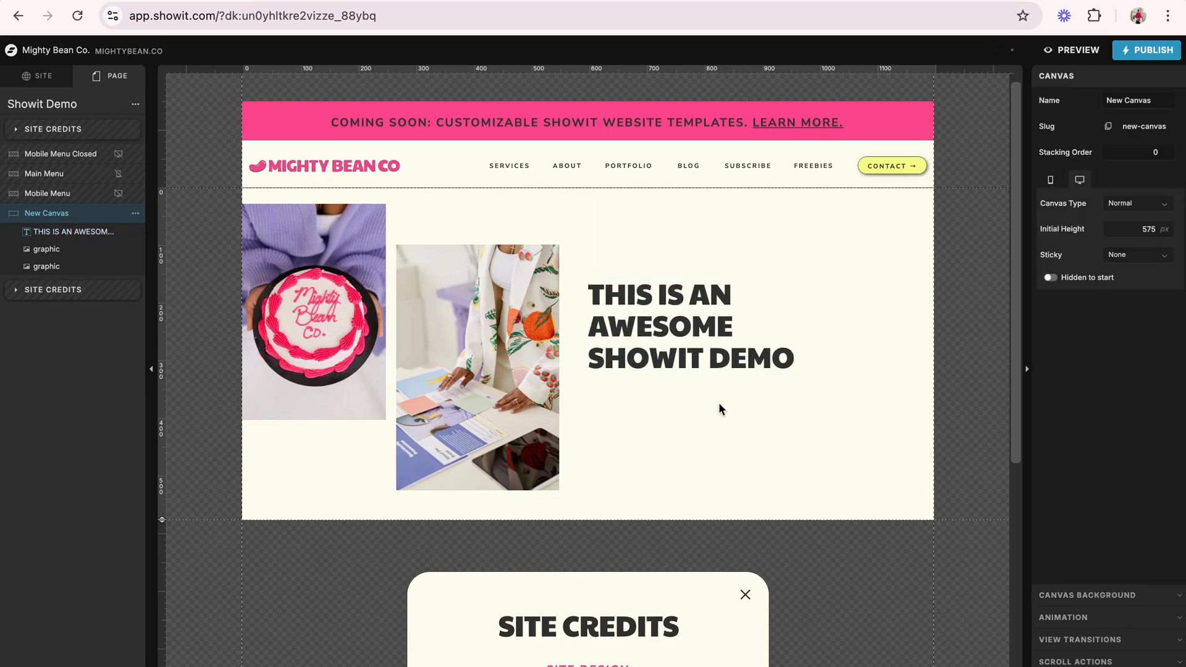
- Add a Subheading text element to New Canvas and place it directly below the title
left_click(628, 666)
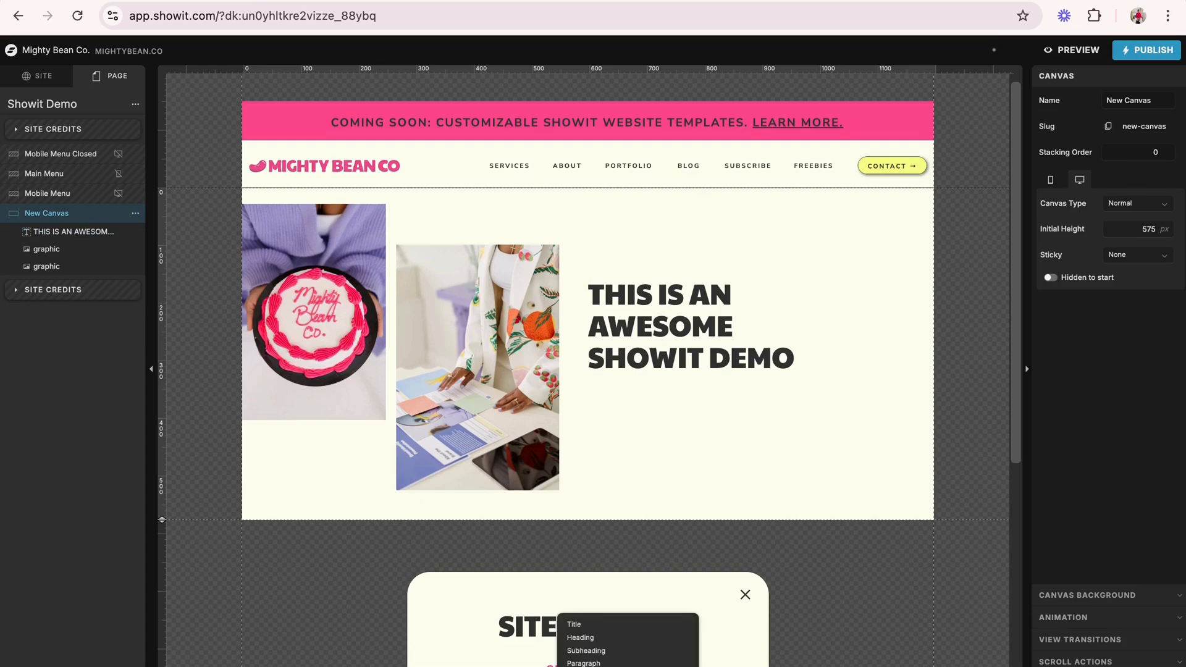
left_click(586, 651)
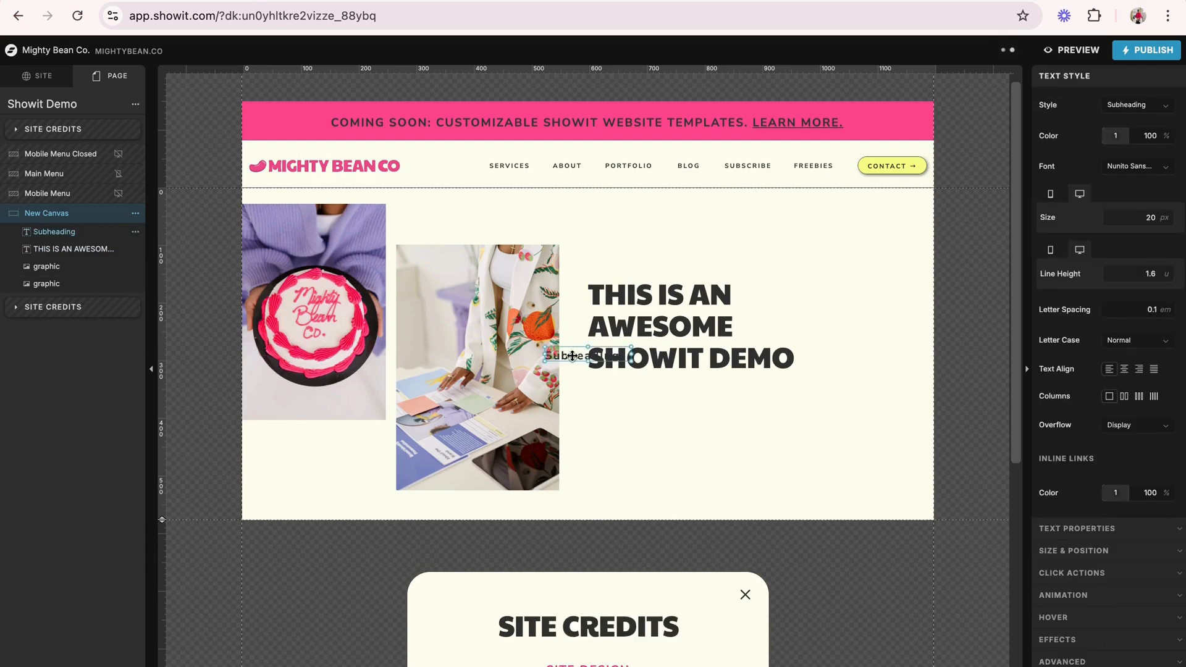
left_click_drag(572, 355, 618, 390)
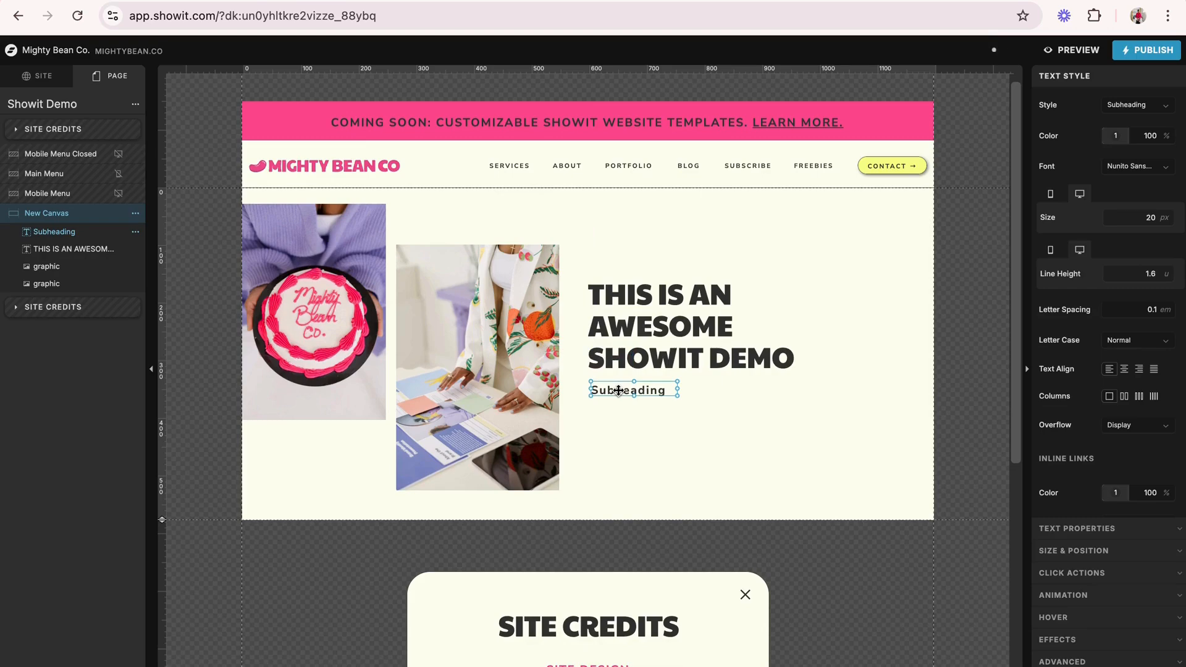
- Switch to the Hipster Ipsum page and copy the opening text from "Cliche messenger bag" through "hoodie dreamcatcher."
left_click(702, 1)
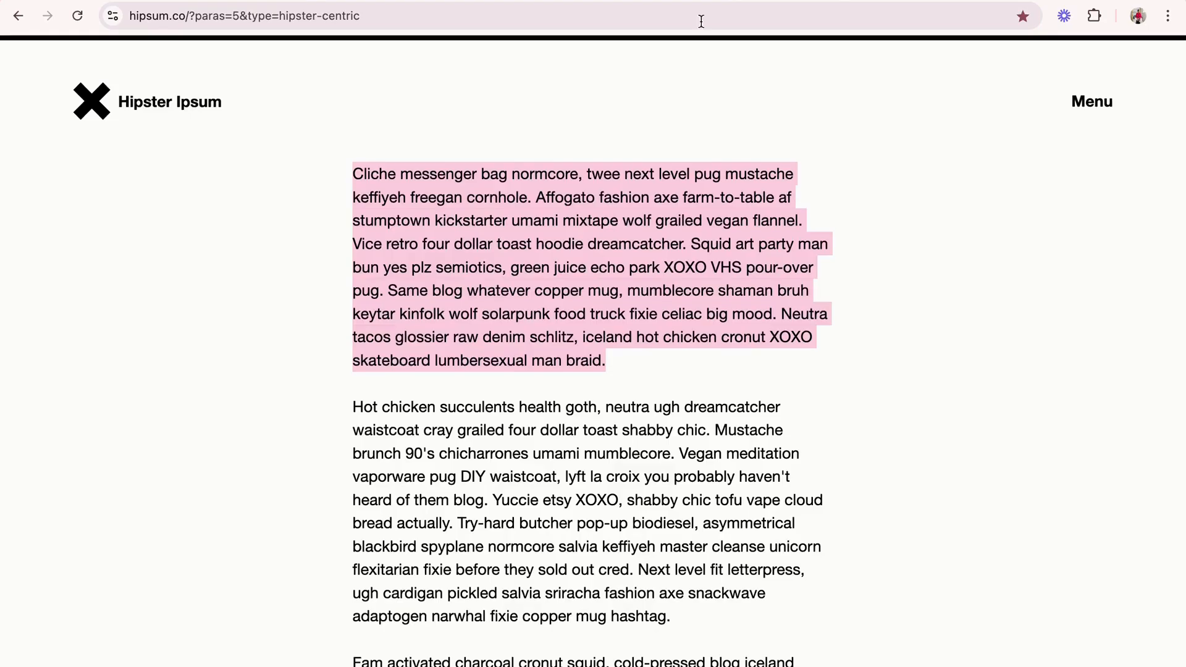
left_click(559, 330)
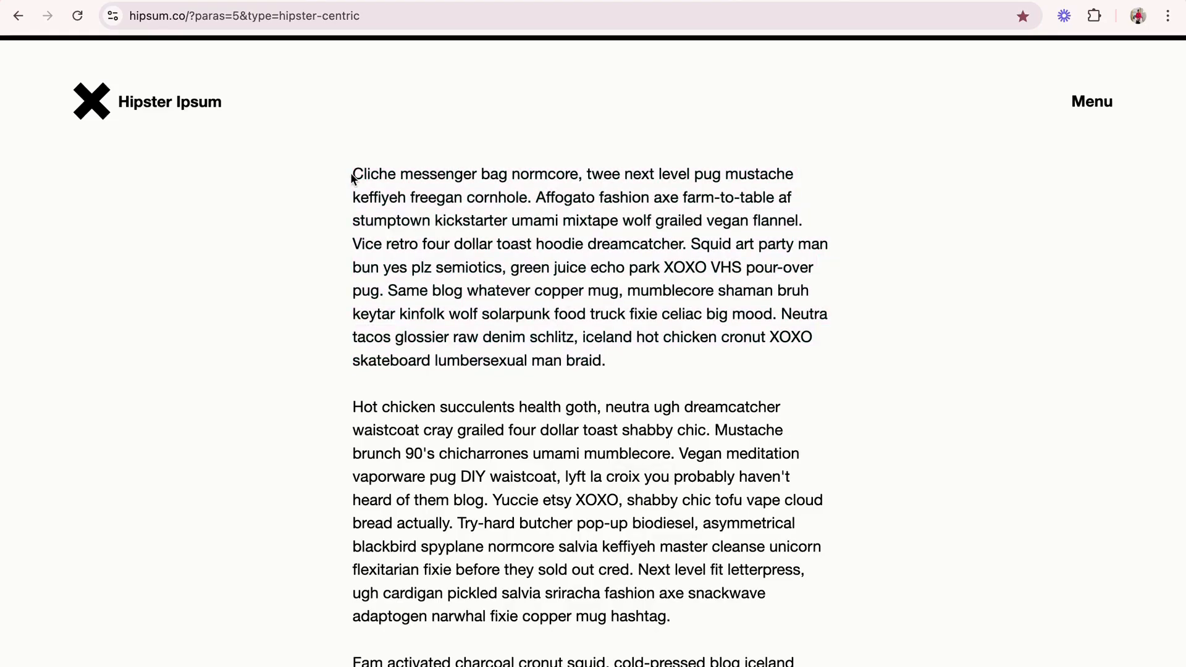
left_click_drag(352, 177, 690, 239)
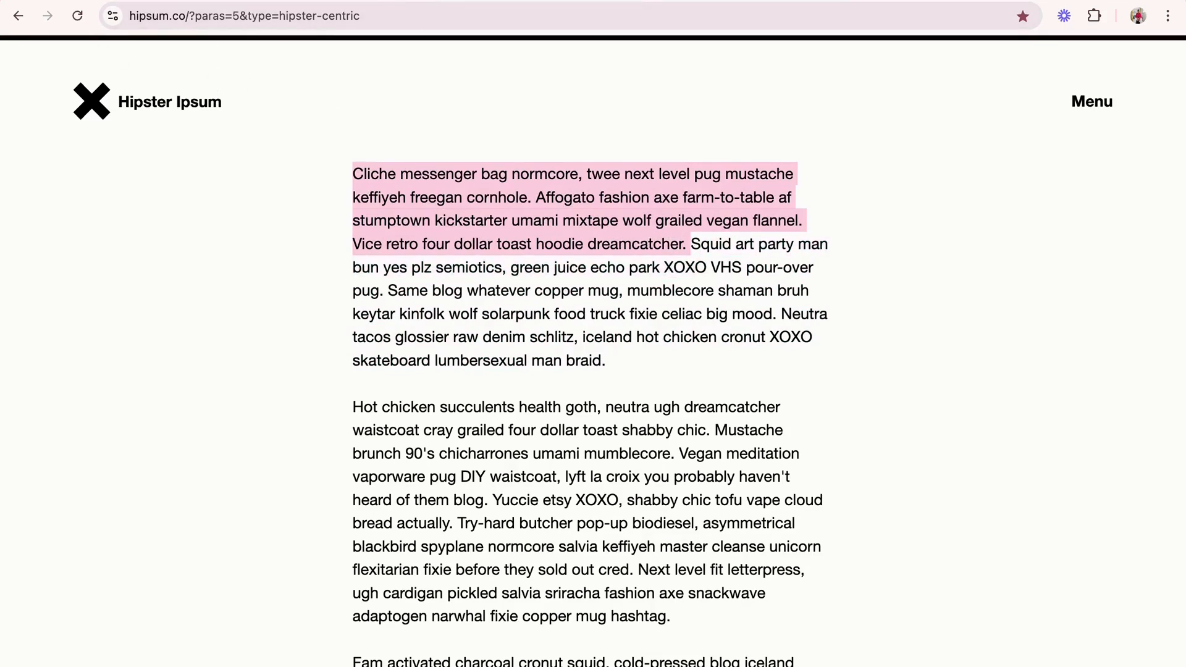
- Switch back to Showit, replace the subheading's placeholder with the copied text and enlarge its box to about 505 by 185 px
left_click(151, 1)
double_click(627, 385)
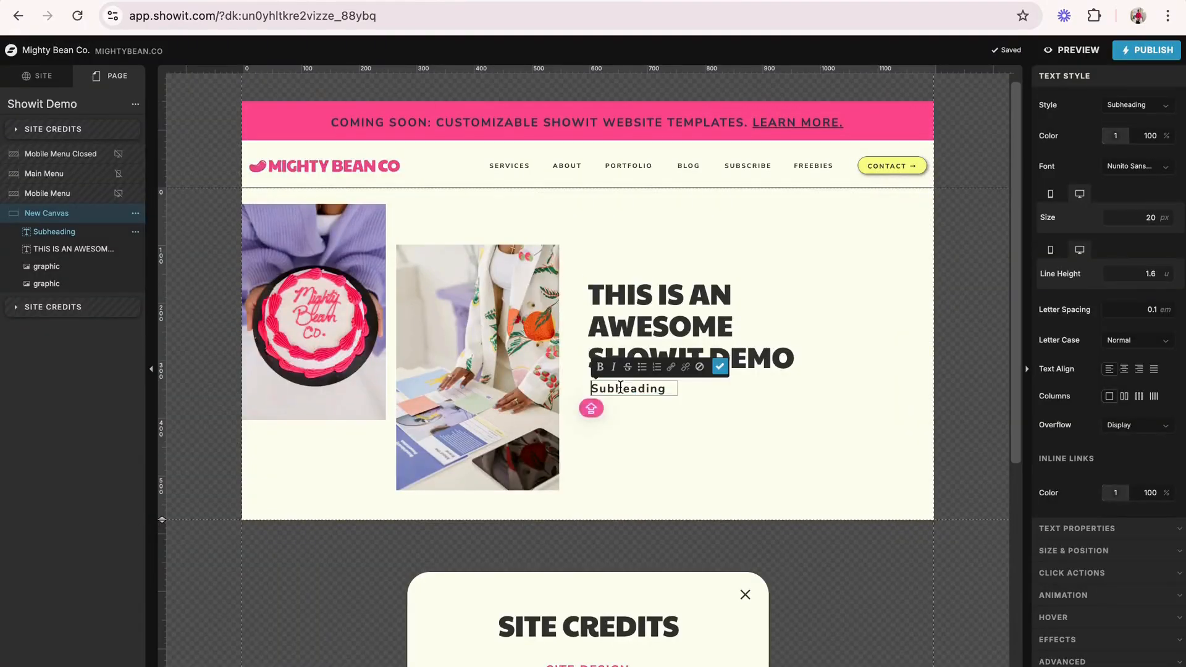
type("Cliche")
left_click(579, 433)
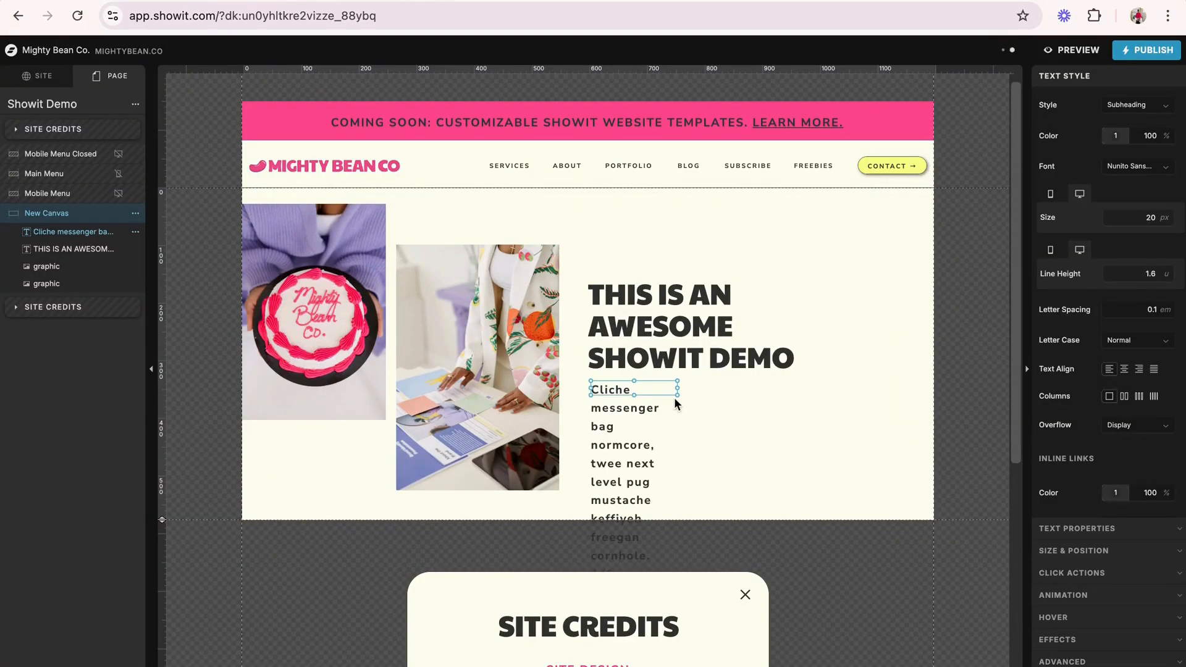
left_click_drag(676, 397, 883, 492)
- Trim the subheading text so it ends after "freegan cornhole."
double_click(776, 488)
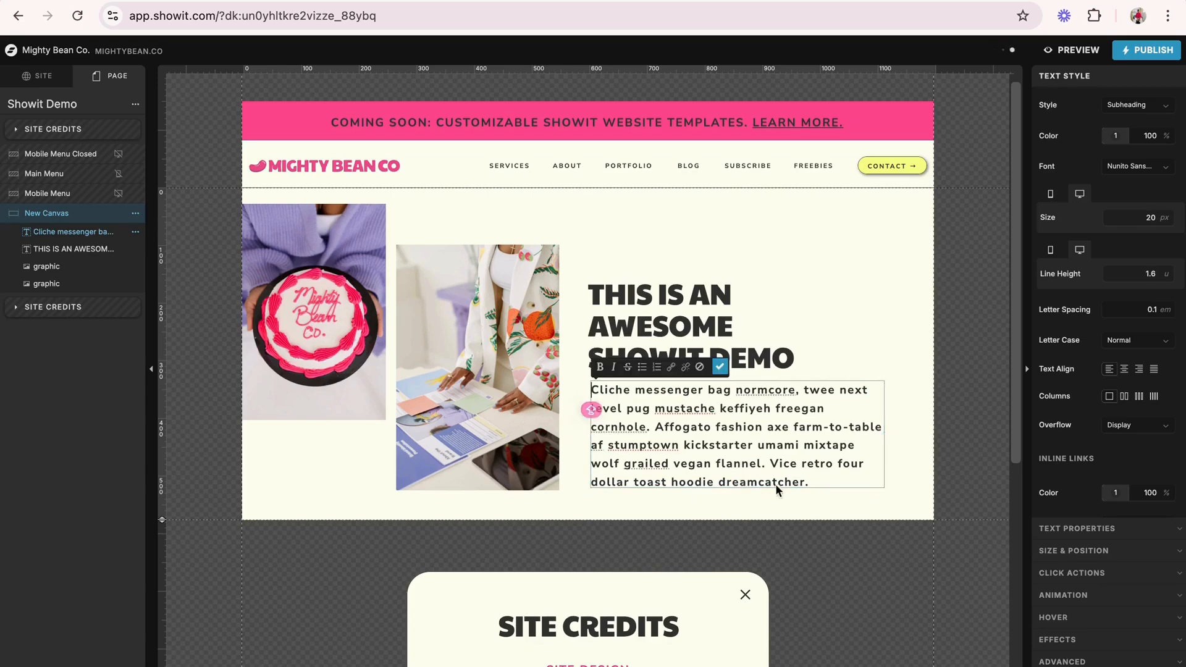
left_click_drag(813, 481, 652, 426)
key("BackSpace")
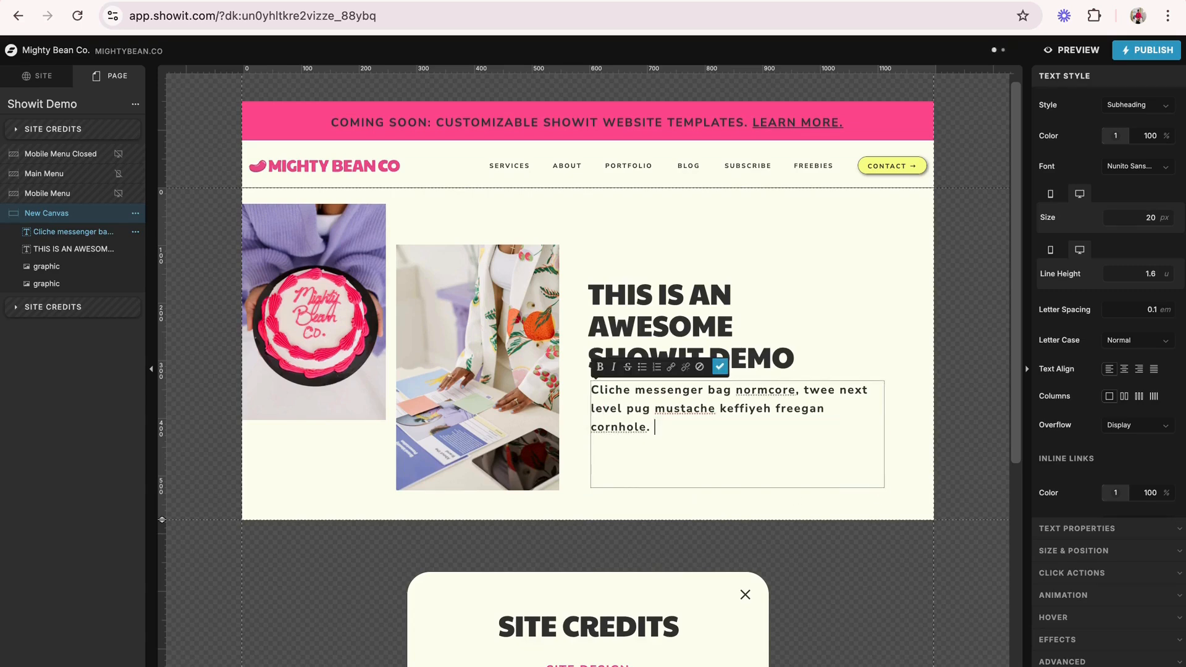
key("Escape")
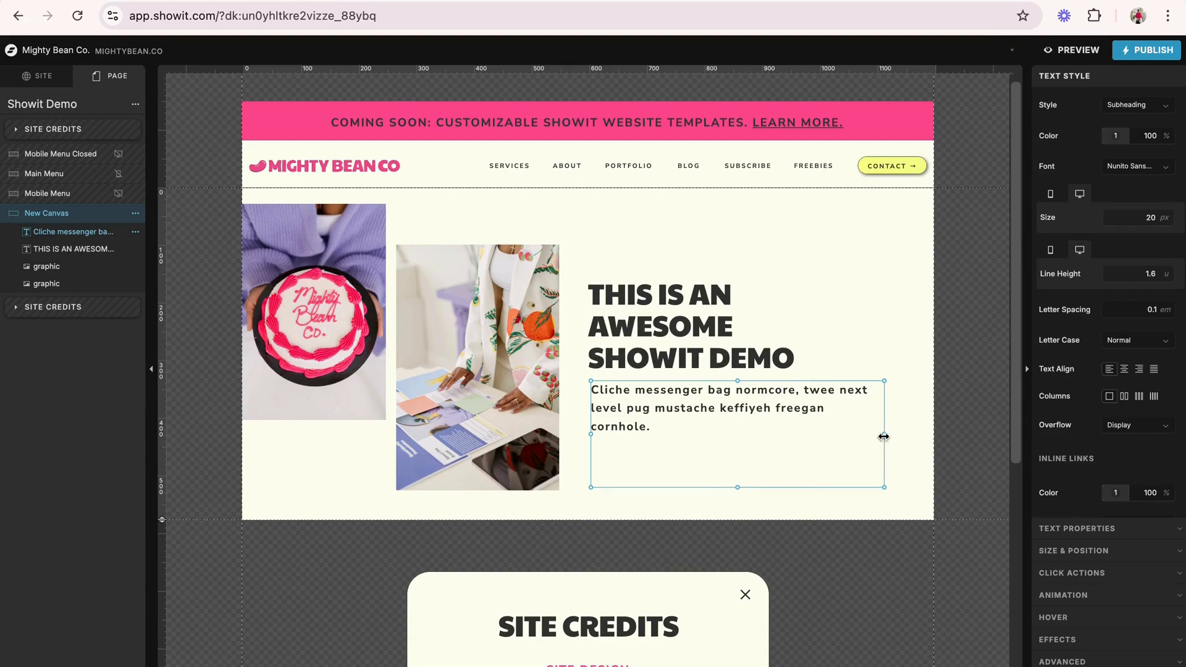
- Narrow the subheading's box to about 445 px and shorten it to fit its three lines of text
left_click_drag(884, 434, 848, 434)
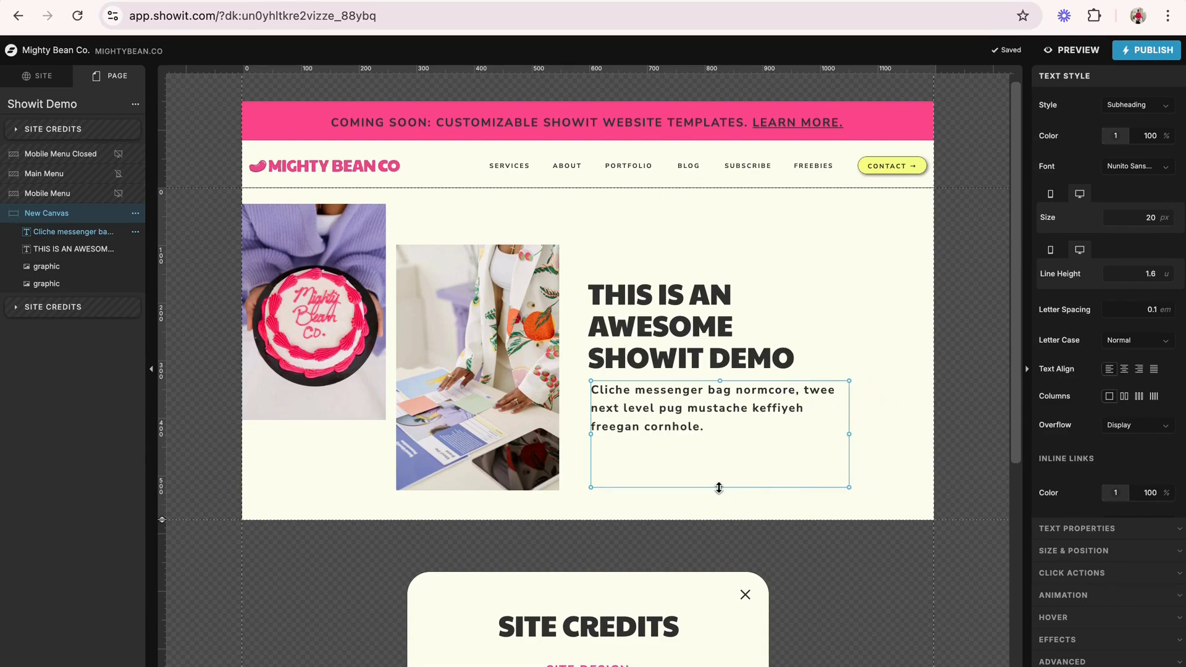
left_click_drag(720, 487, 722, 440)
left_click(747, 461)
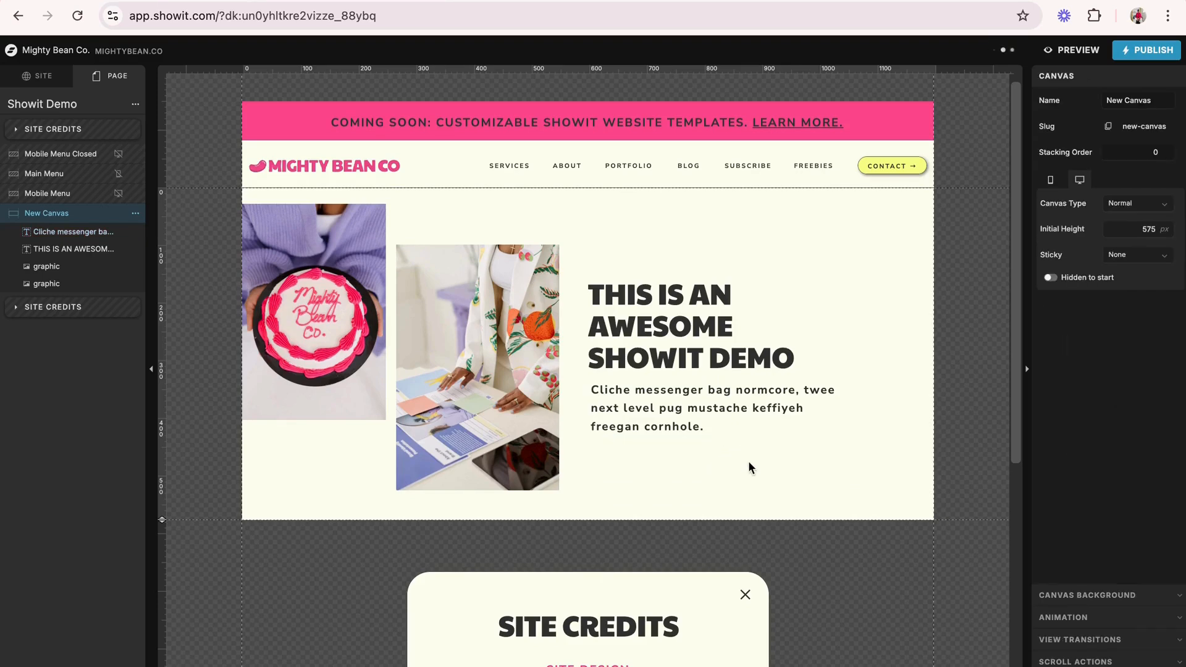
- Move the title and subheading up together until their lower edge aligns with the bottom of the cake photo
scroll(747, 461, "down", 1)
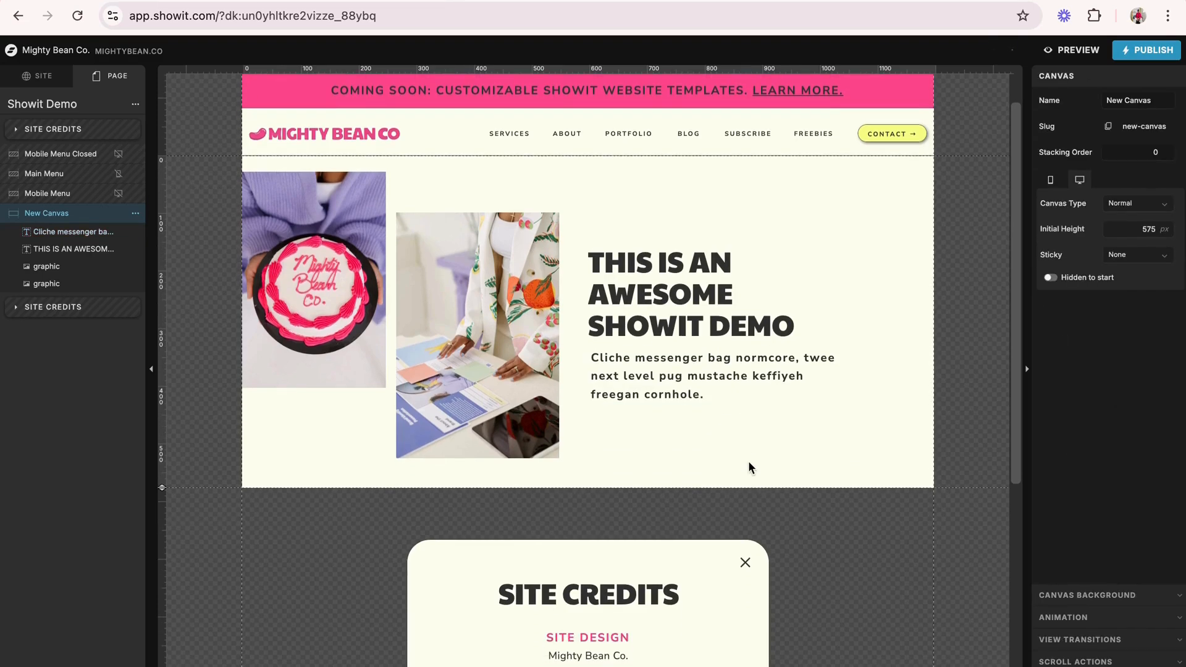
left_click(682, 327)
left_click(674, 377, "shift")
left_click_drag(673, 376, 674, 359)
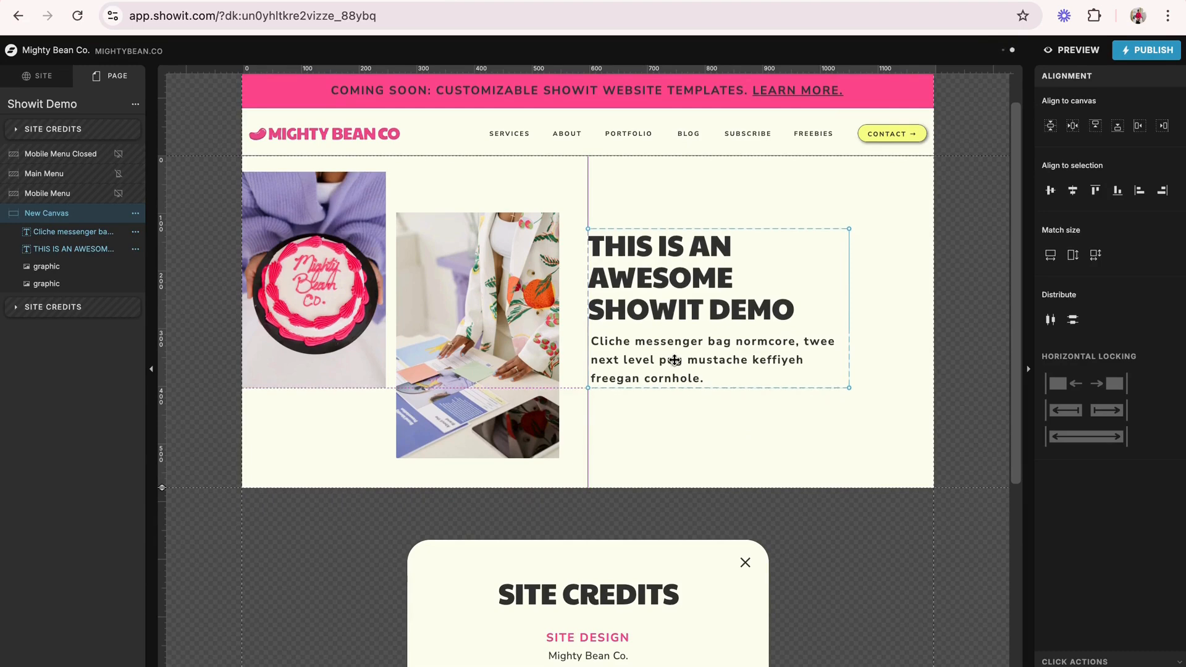
left_click(671, 425)
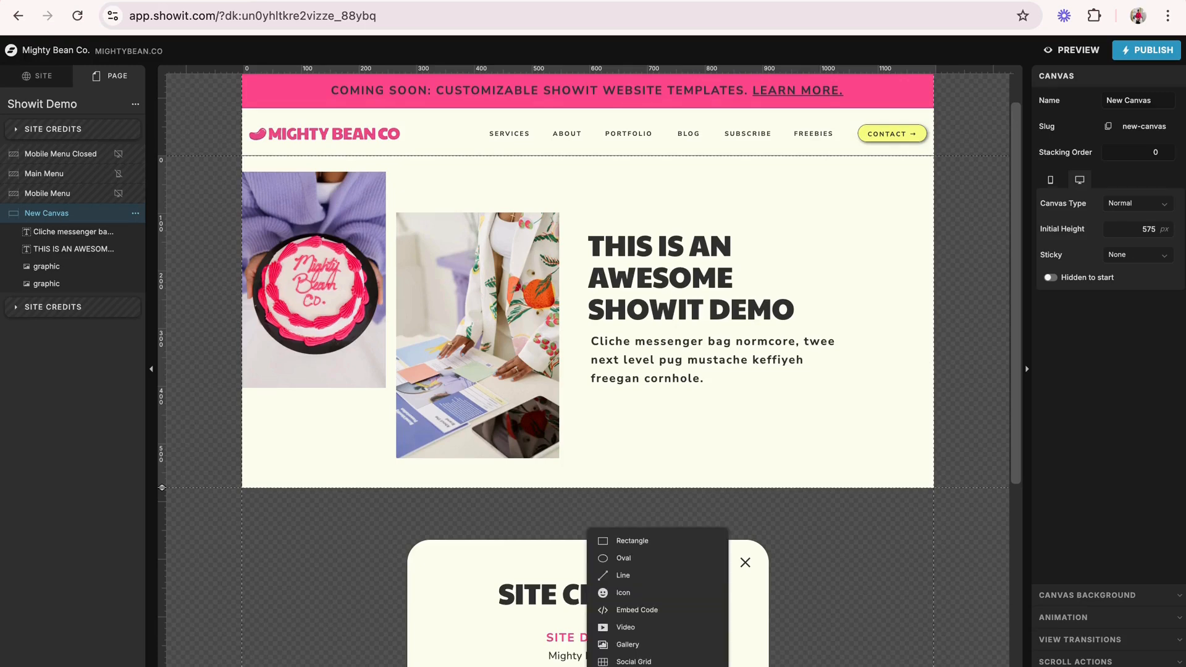
- Add a rectangle to New Canvas and fill it with the yellow palette color 4
left_click(644, 542)
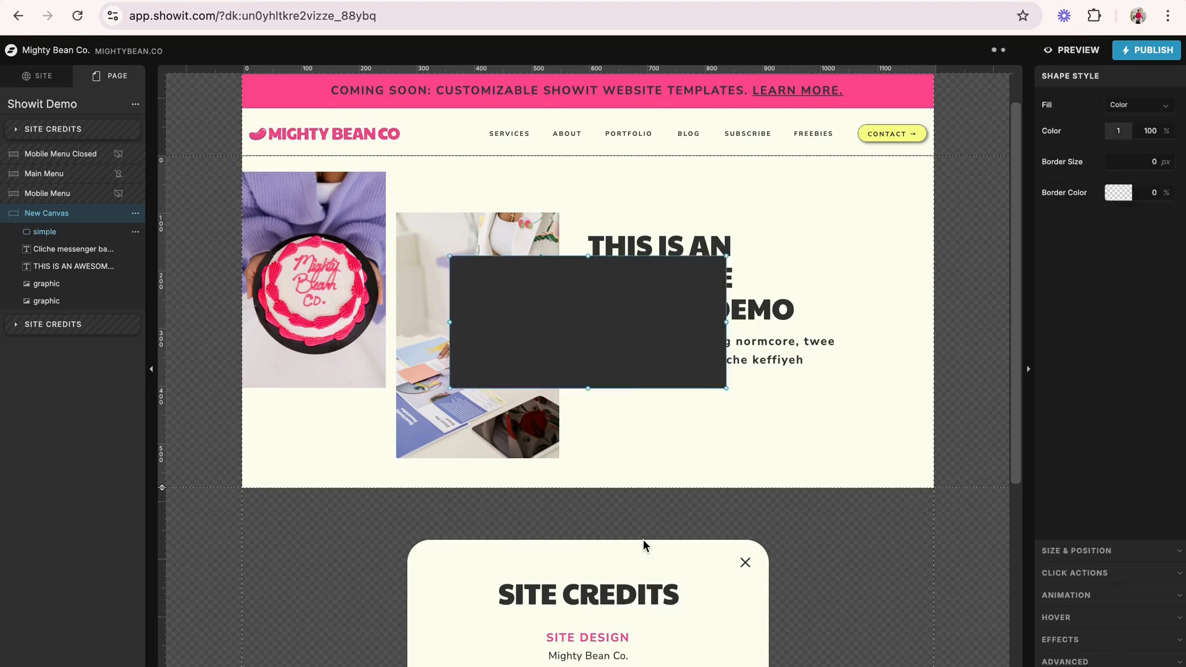
left_click(1116, 134)
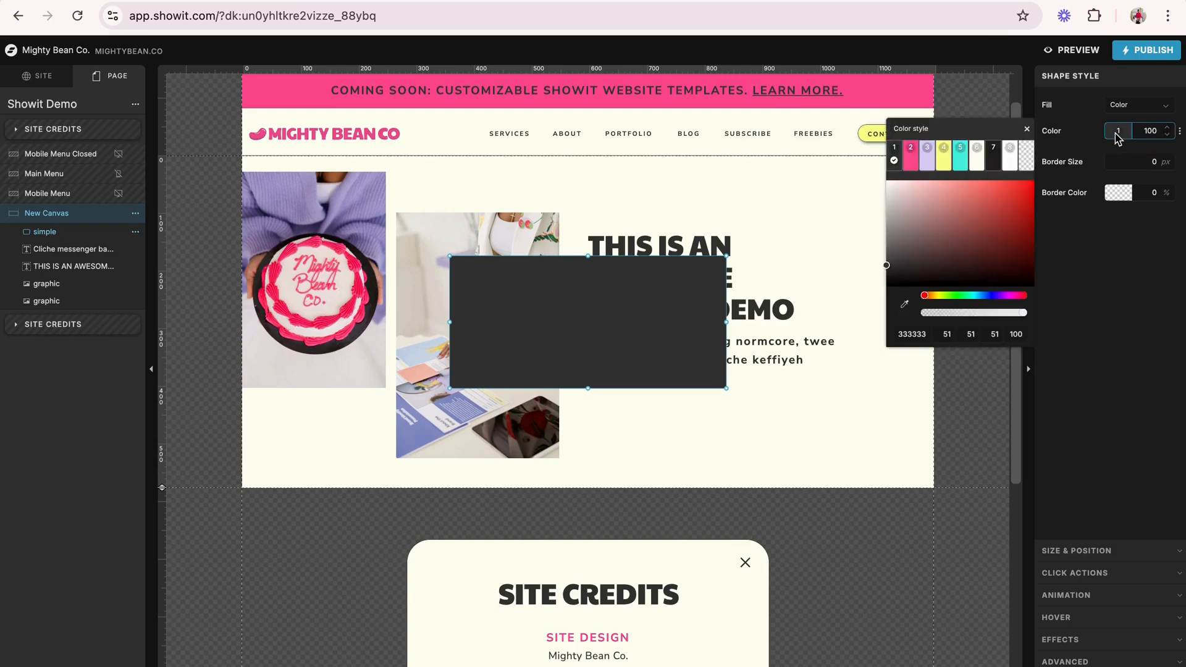
left_click(942, 157)
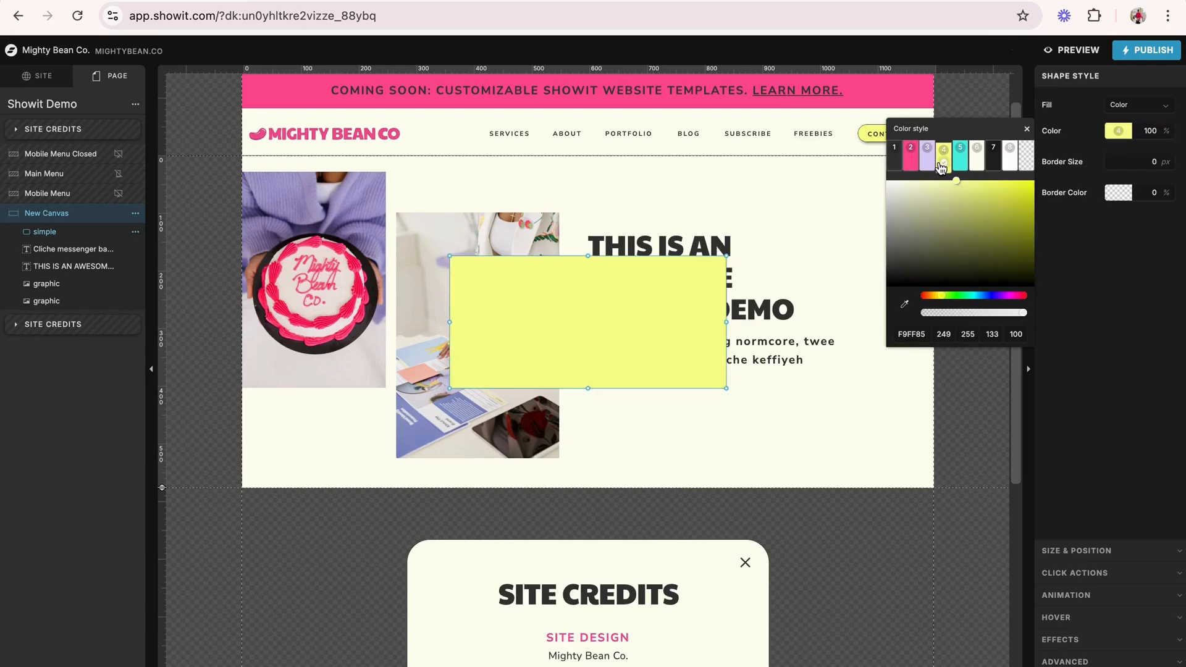
- Give the yellow rectangle a 2 px border in palette color 1
left_click(1116, 195)
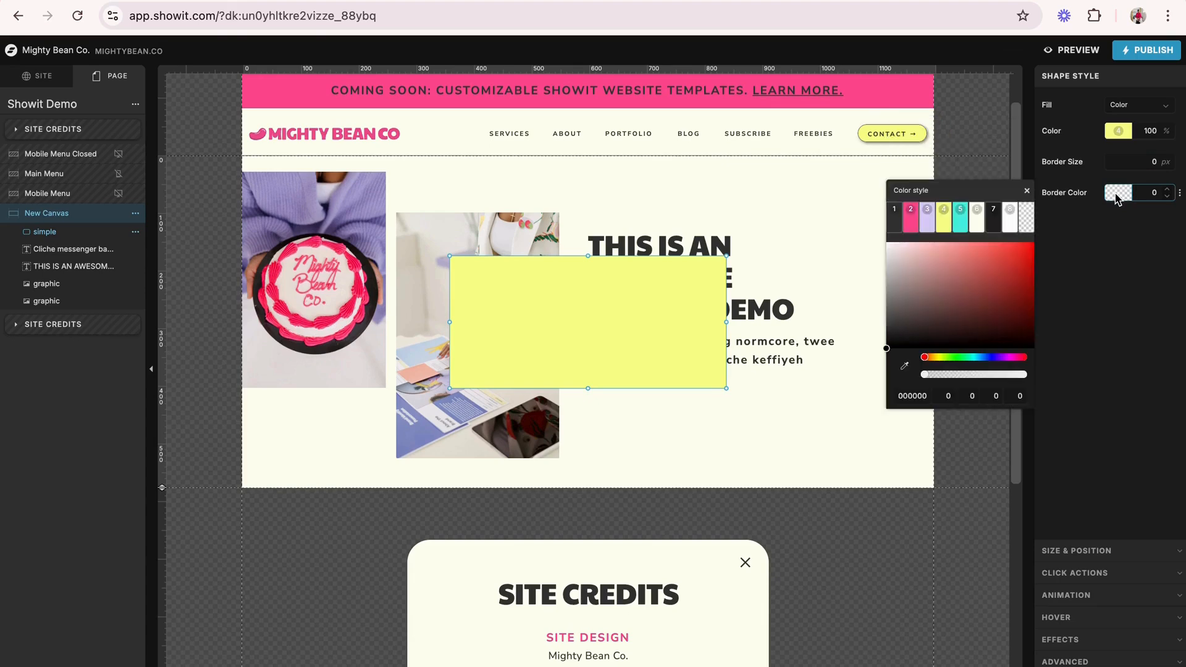
left_click(891, 224)
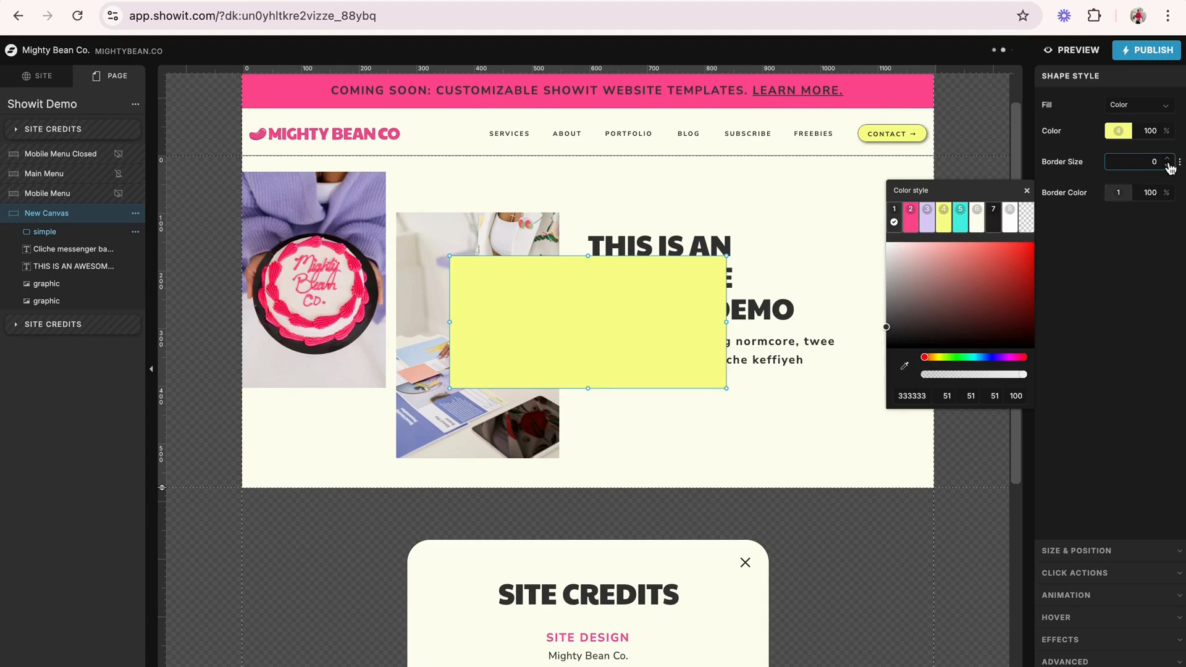
left_click(1168, 159)
left_click(1168, 160)
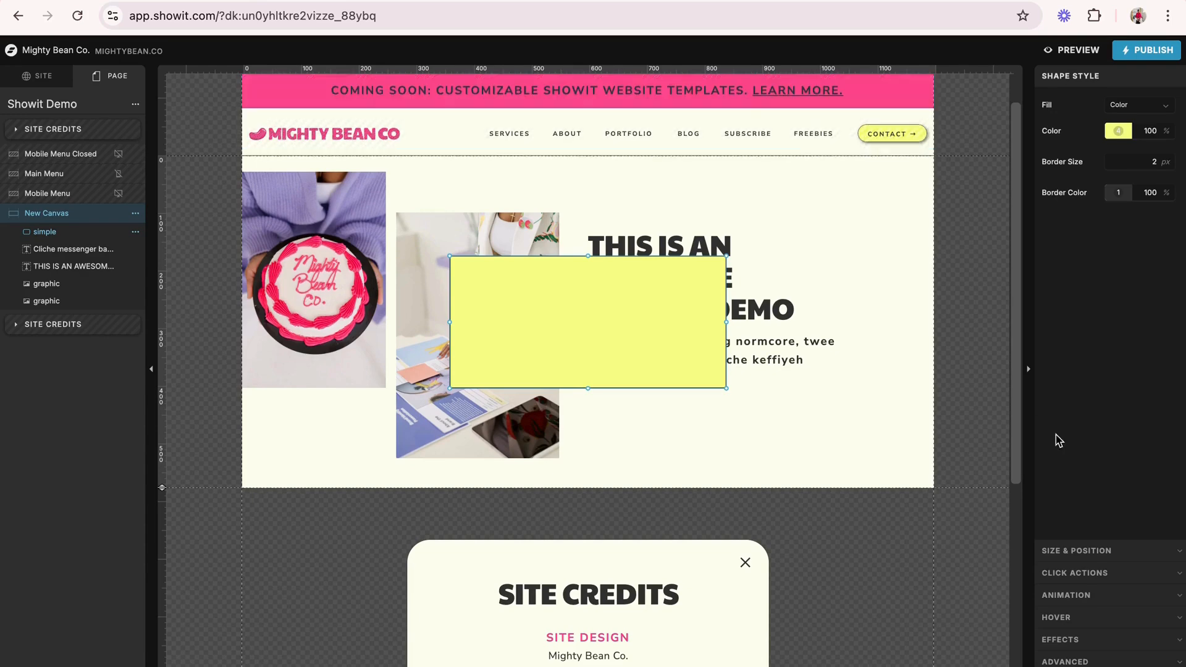
- Round the yellow rectangle's corners with a corner radius of 50 px
left_click(1084, 639)
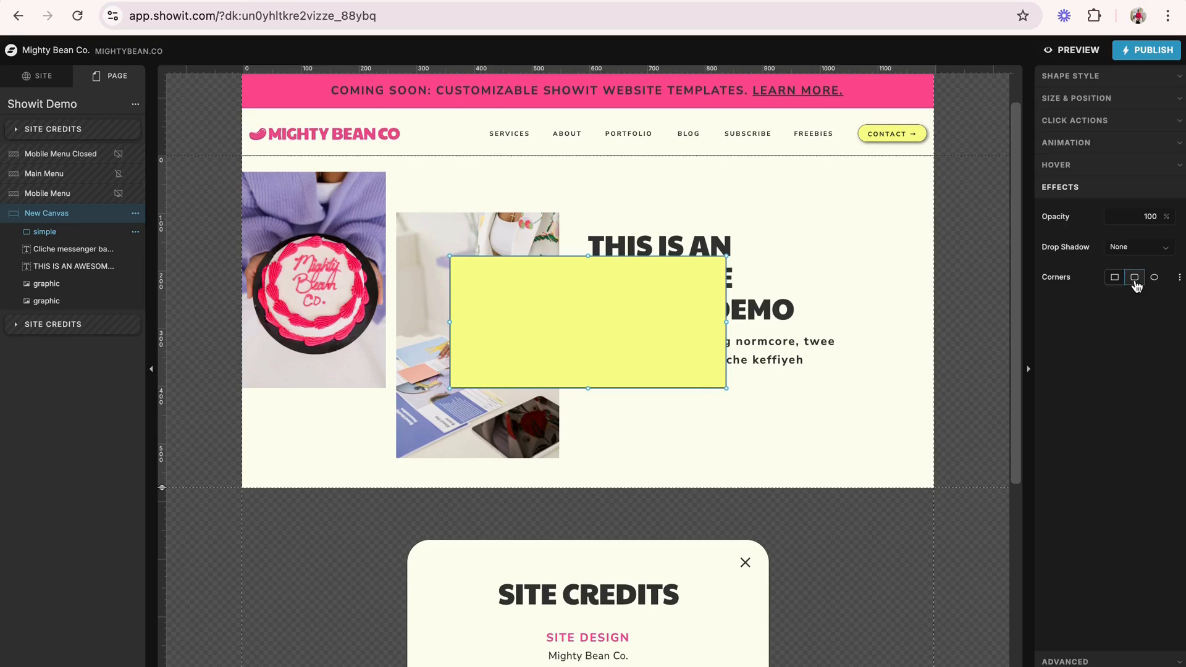
left_click(1135, 283)
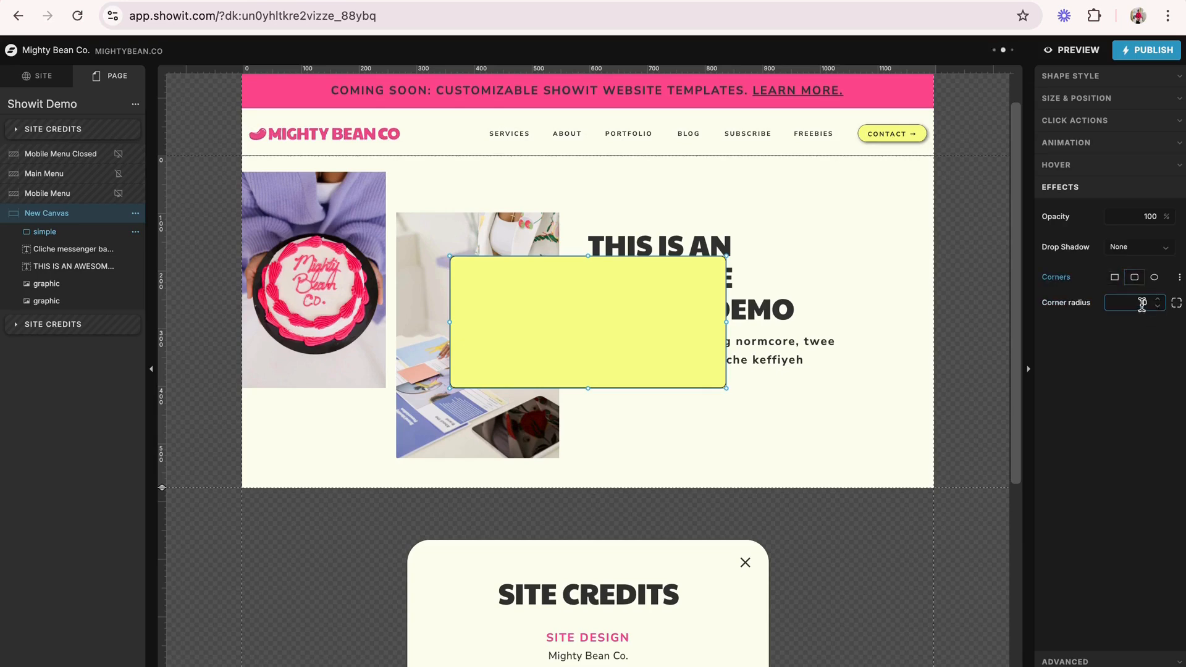
left_click(1142, 304)
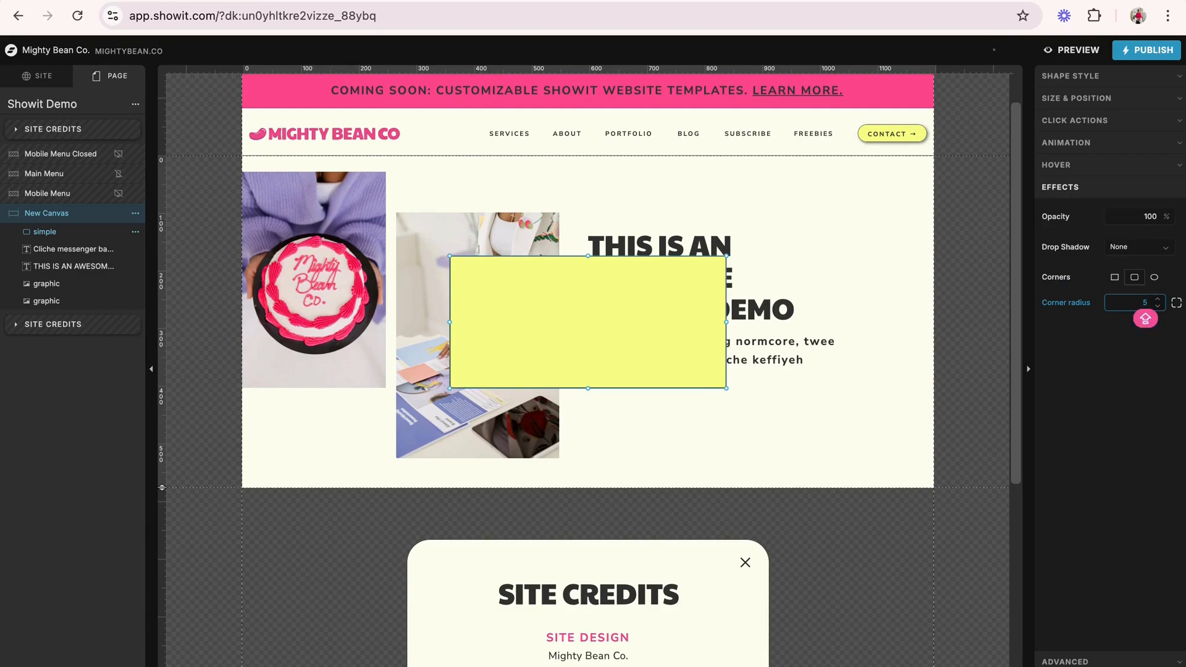
type("0")
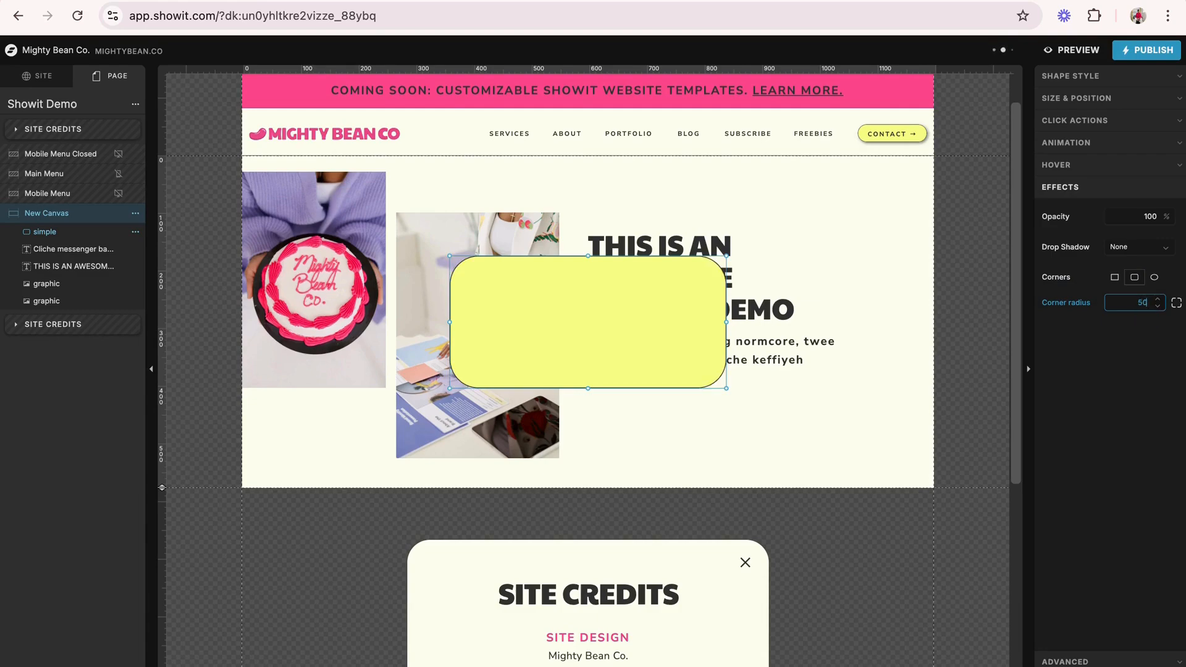
- Shrink the rounded rectangle to about 250 by 42 px and place it below the subheading, aligned with the title's left edge
left_click(596, 396)
left_click(588, 389)
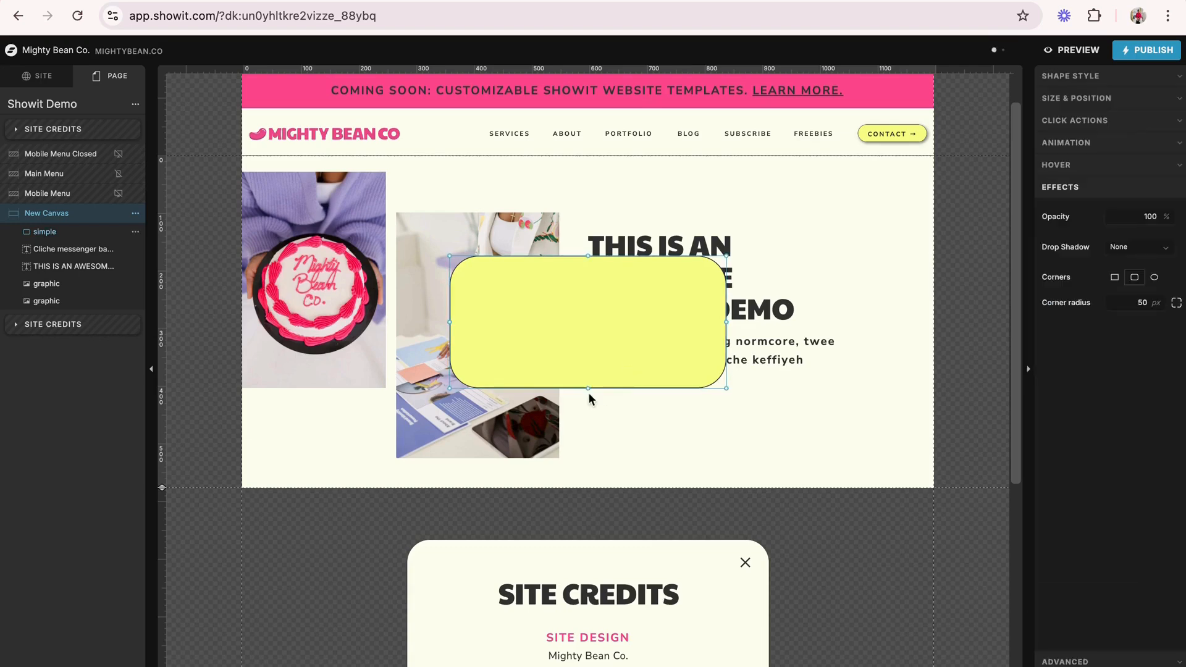
left_click_drag(588, 389, 595, 291)
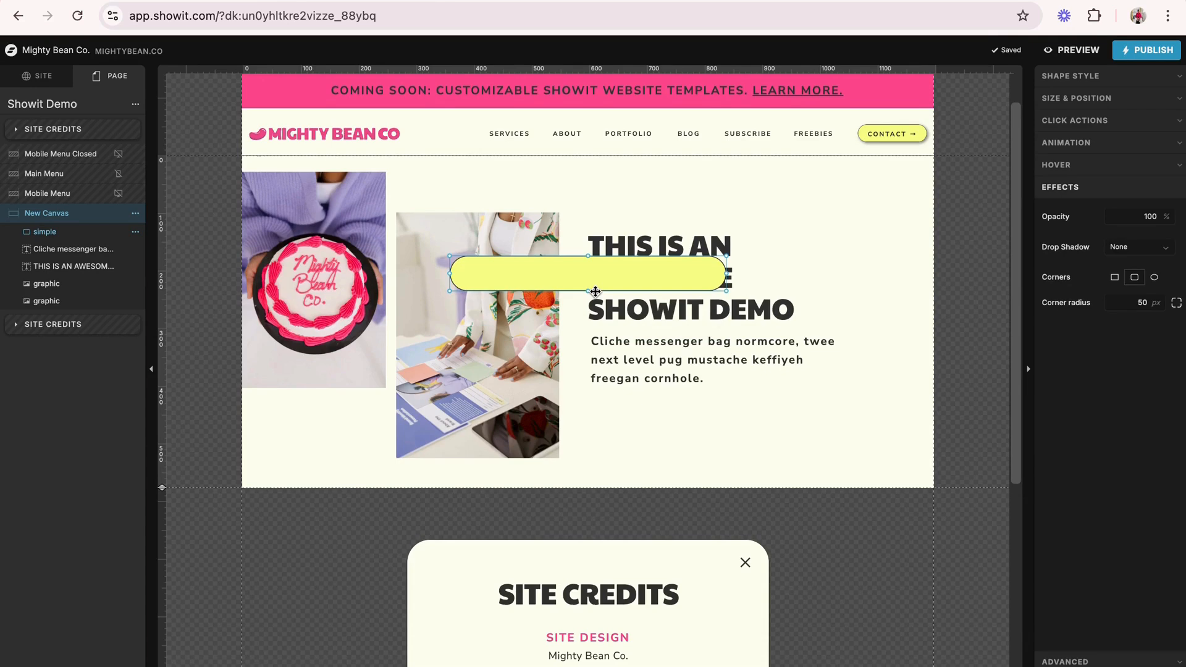
left_click_drag(679, 275, 733, 400)
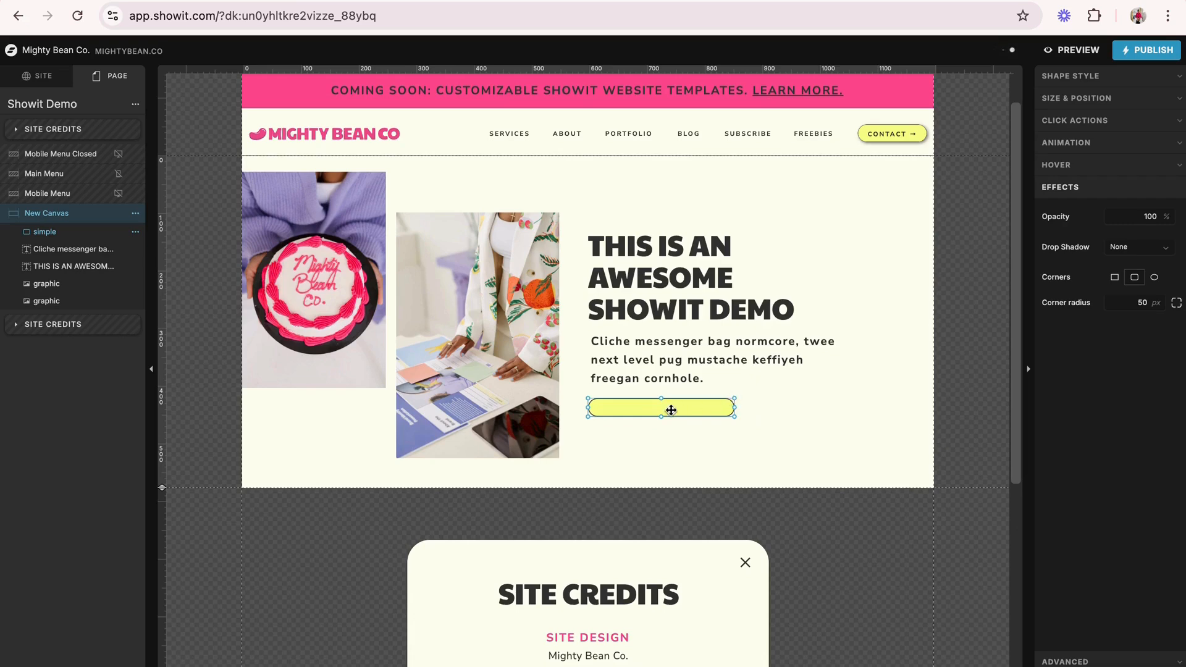
left_click_drag(662, 415, 661, 425)
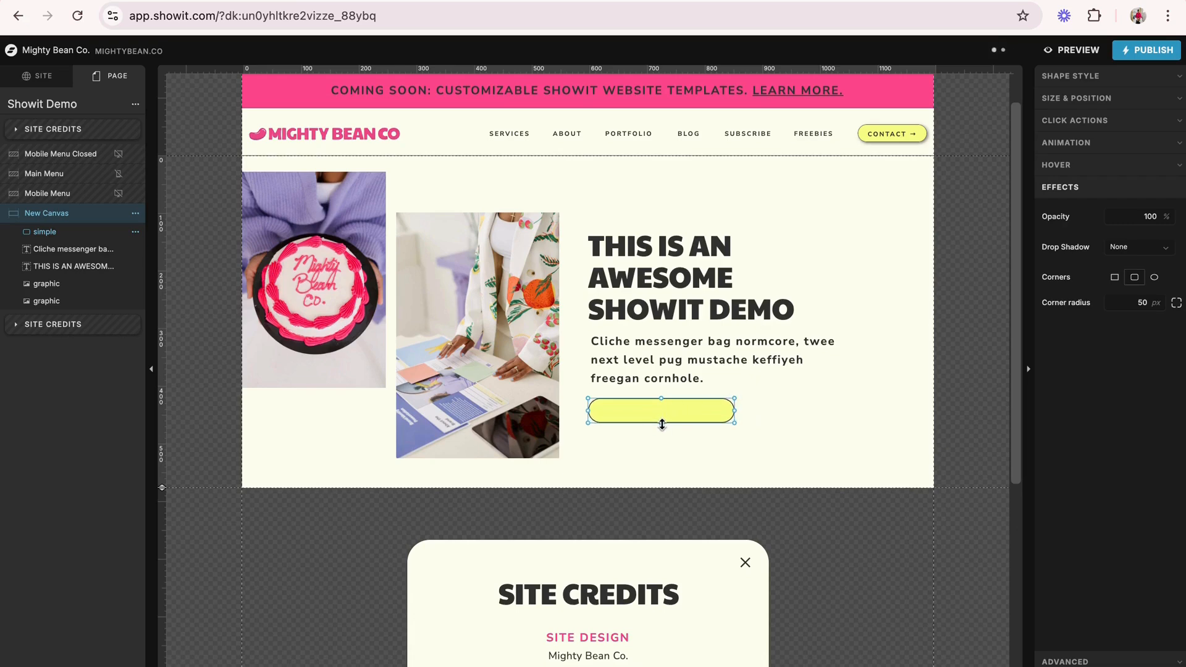
- Reduce the yellow button shape to about 195 by 37 px, keeping its left edge under the title
left_click(754, 419)
left_click(690, 411)
left_click(811, 401)
left_click(717, 415)
left_click_drag(733, 422, 645, 422)
left_click(736, 417)
left_click(662, 408)
left_click(739, 437)
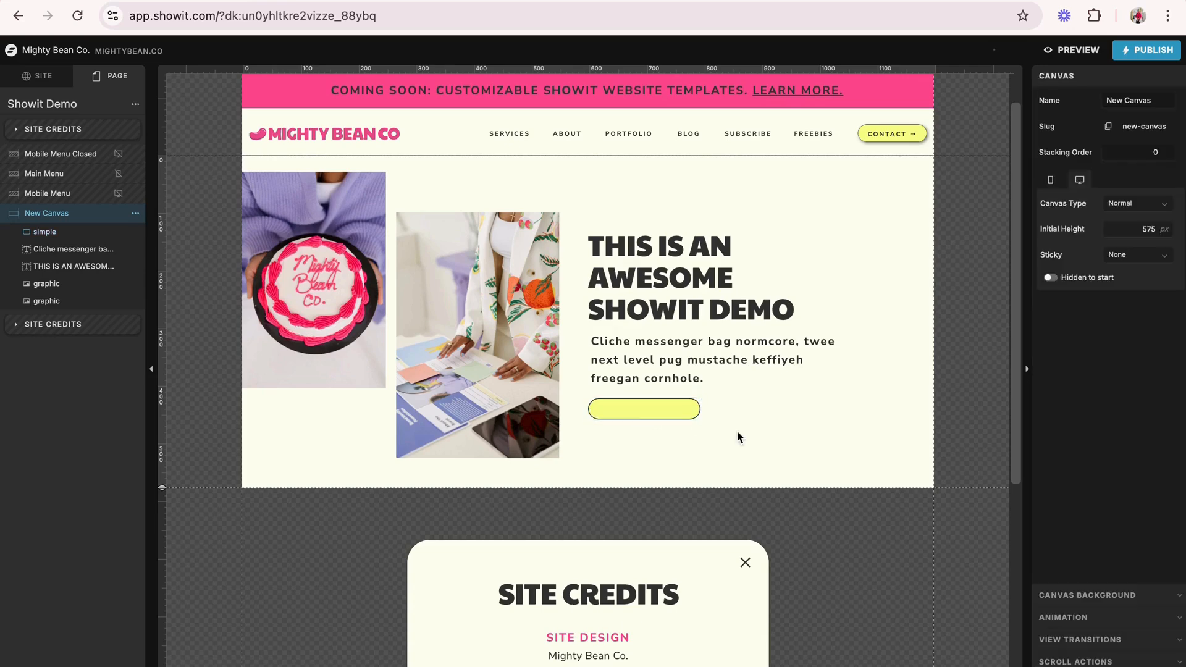
- Add a subheading text box just below the yellow button shape and make it read "READ MORE"
left_click(578, 666)
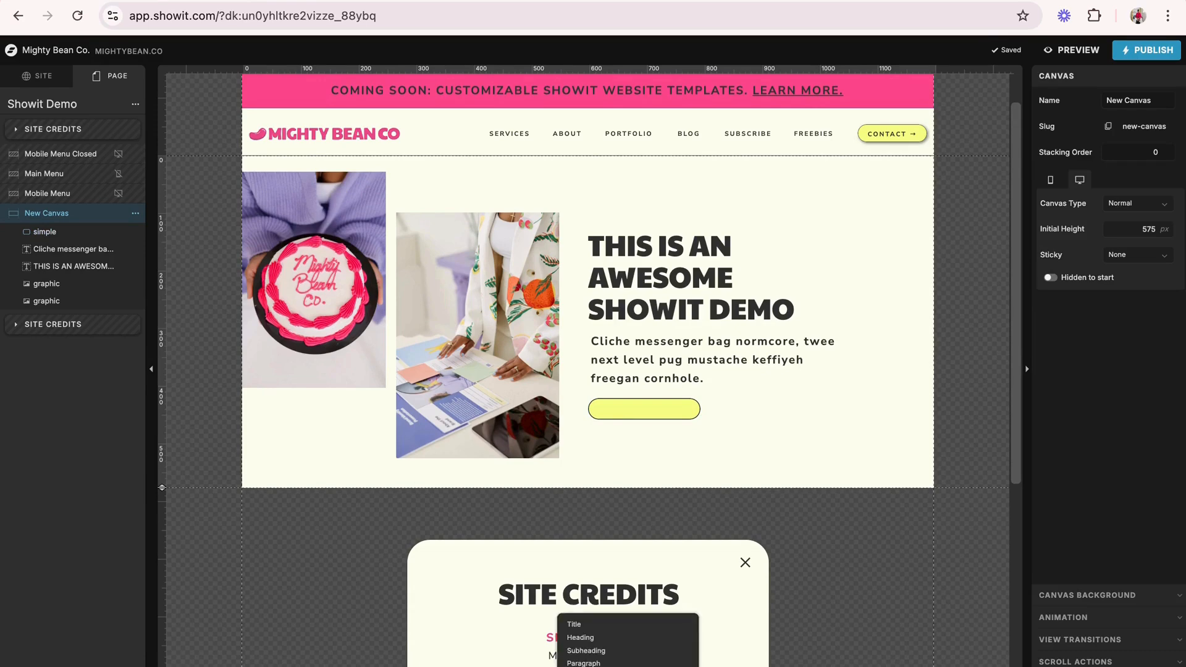
left_click(597, 658)
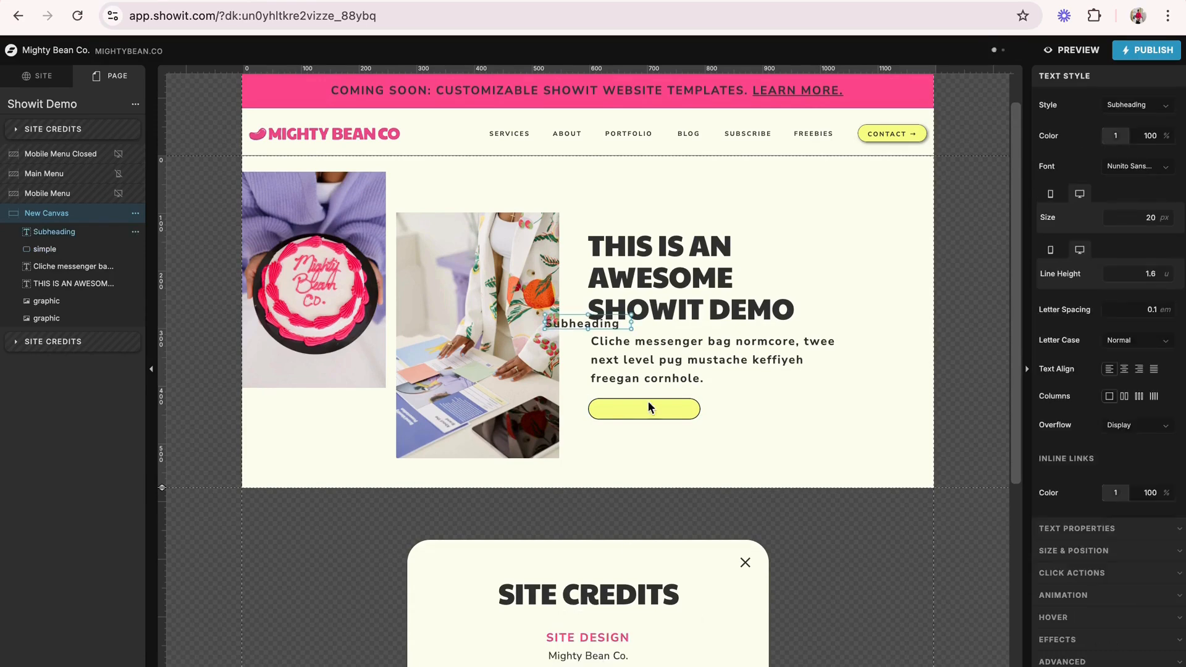
left_click_drag(571, 258, 682, 437)
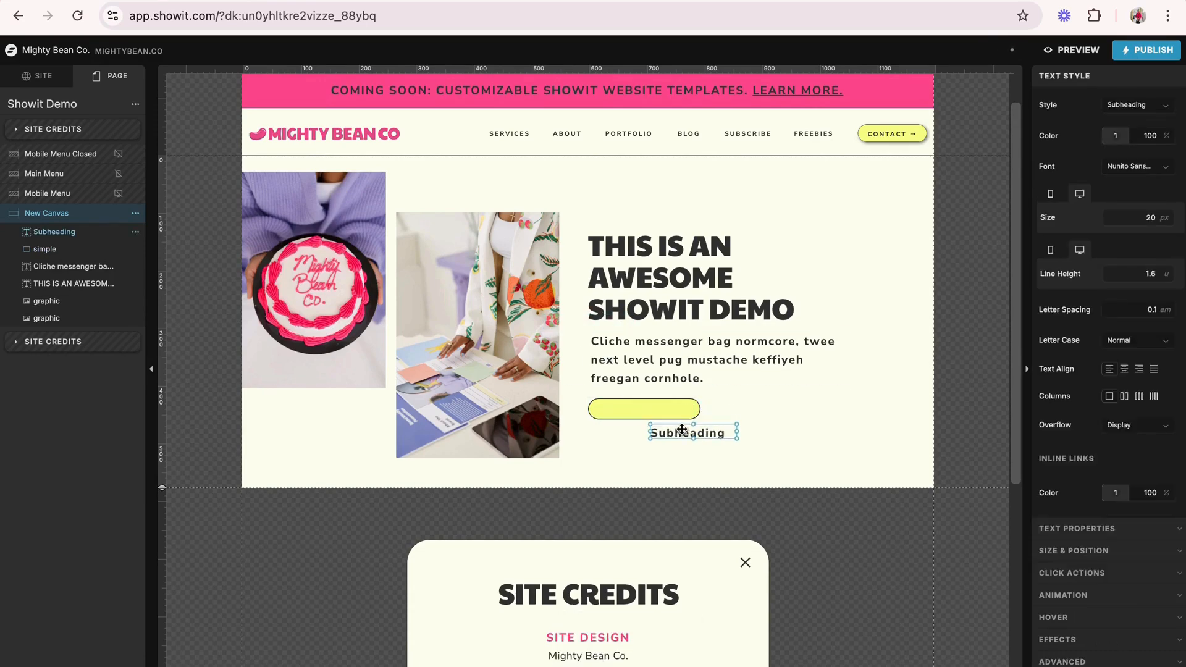
double_click(682, 435)
key("super+a")
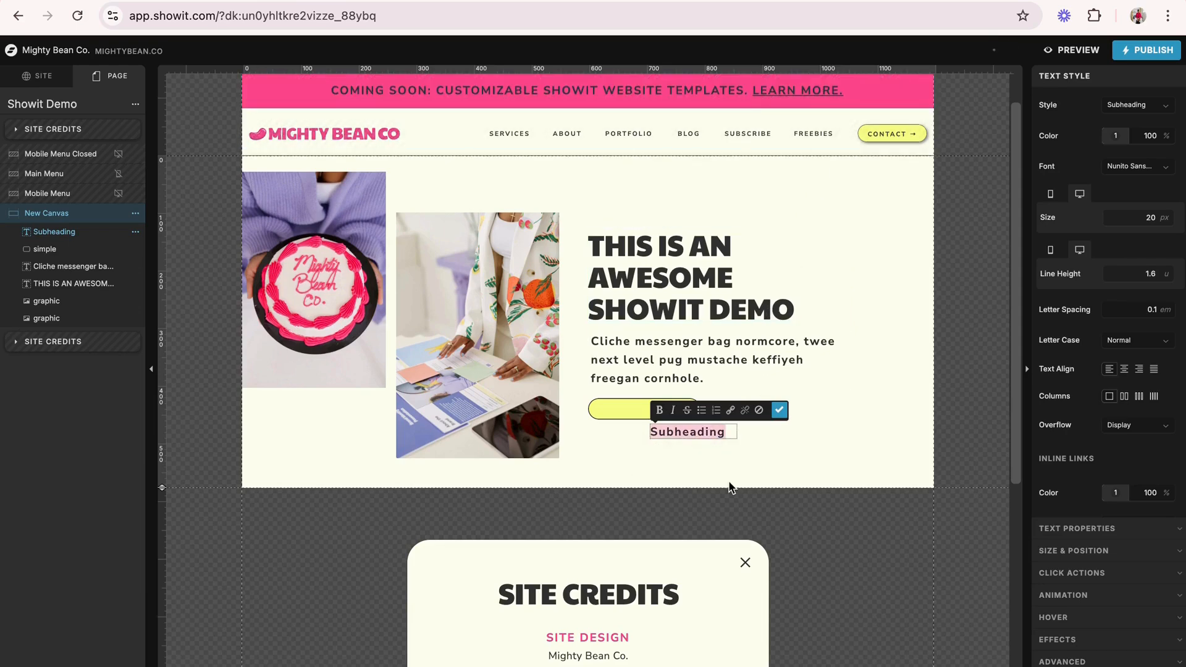
type("read")
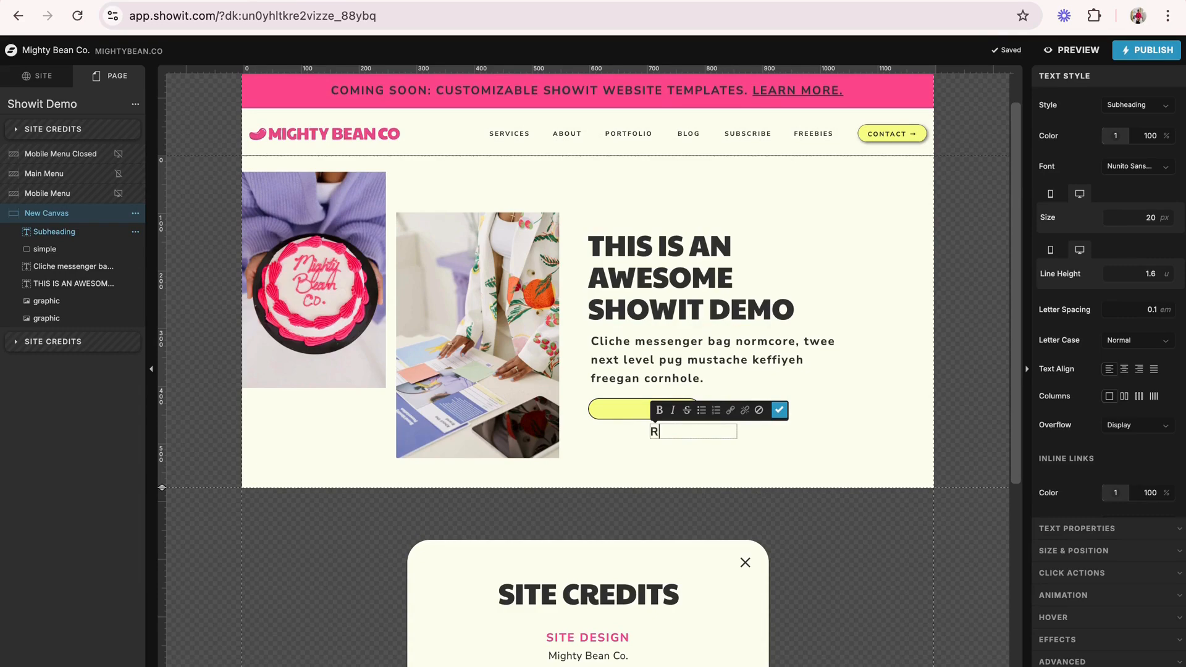
type("ead more")
key("Escape")
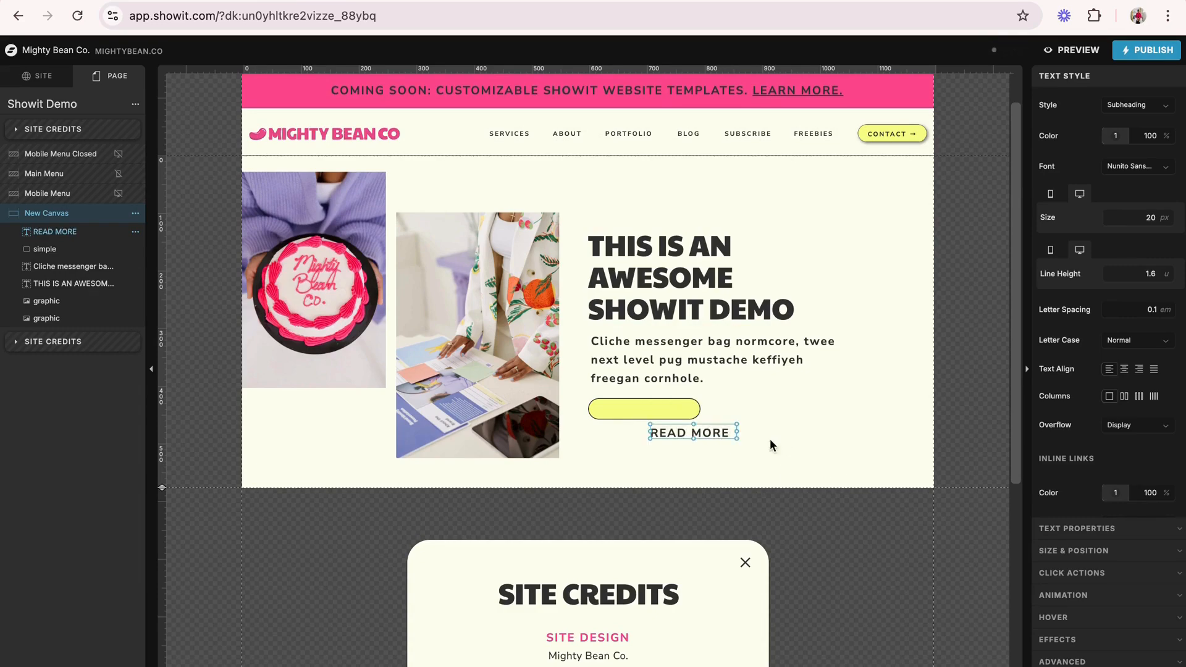
- Fit the READ MORE text box over the yellow button, centre its text and set the line height to 1.9
left_click_drag(719, 431, 701, 413)
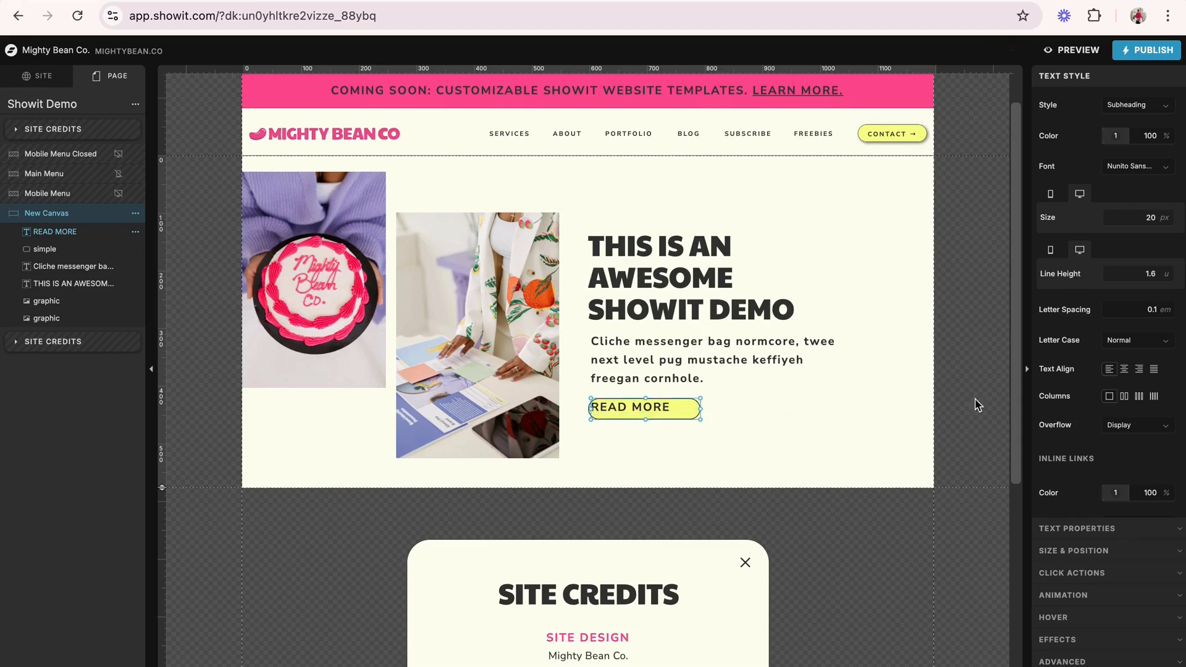
left_click(1124, 369)
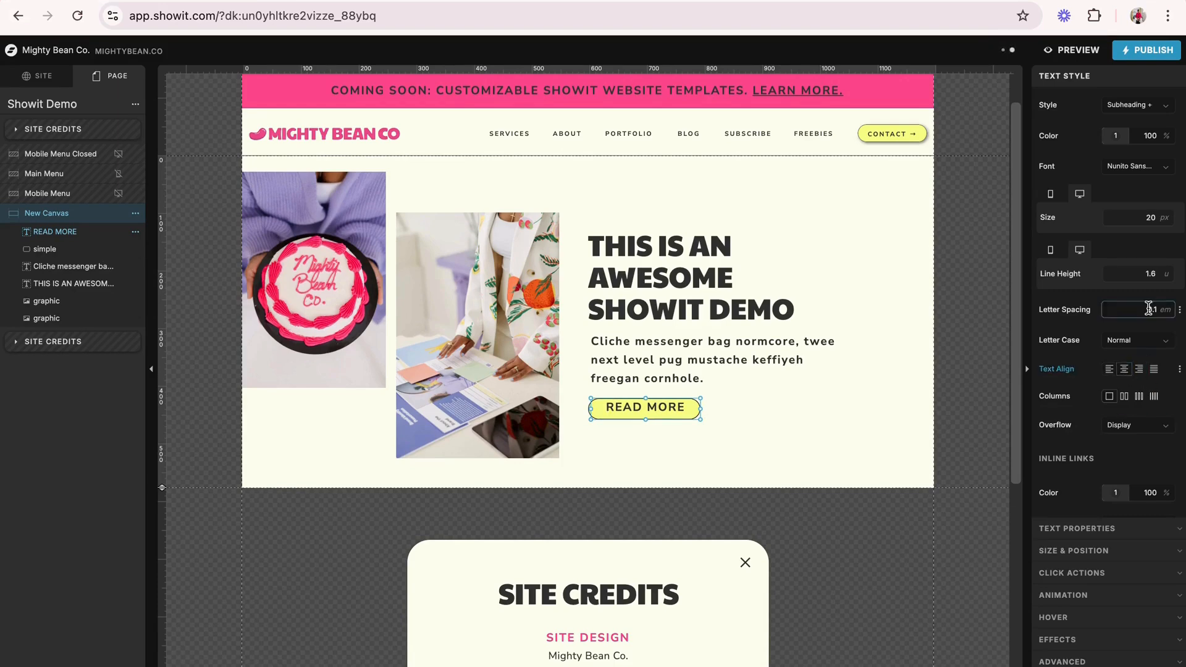
left_click(1167, 272)
left_click(1167, 271)
left_click(1167, 272)
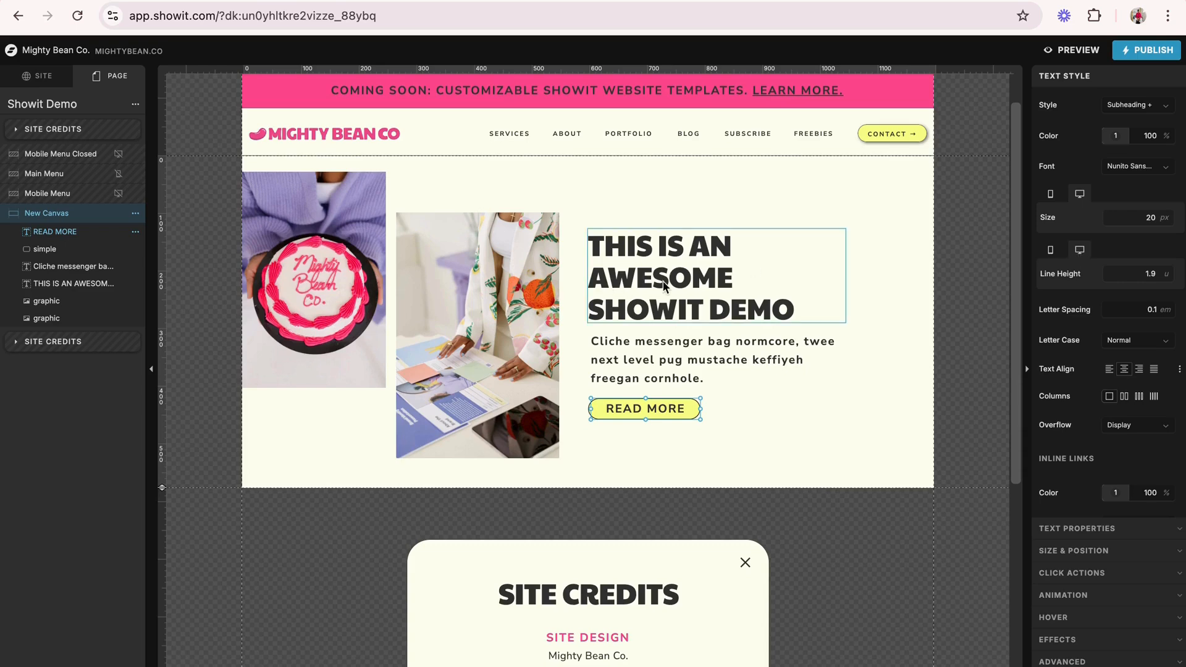
- Widen the title's text box so the title wraps onto two lines, and shorten the box to fit
left_click(827, 271)
left_click_drag(845, 278, 886, 276)
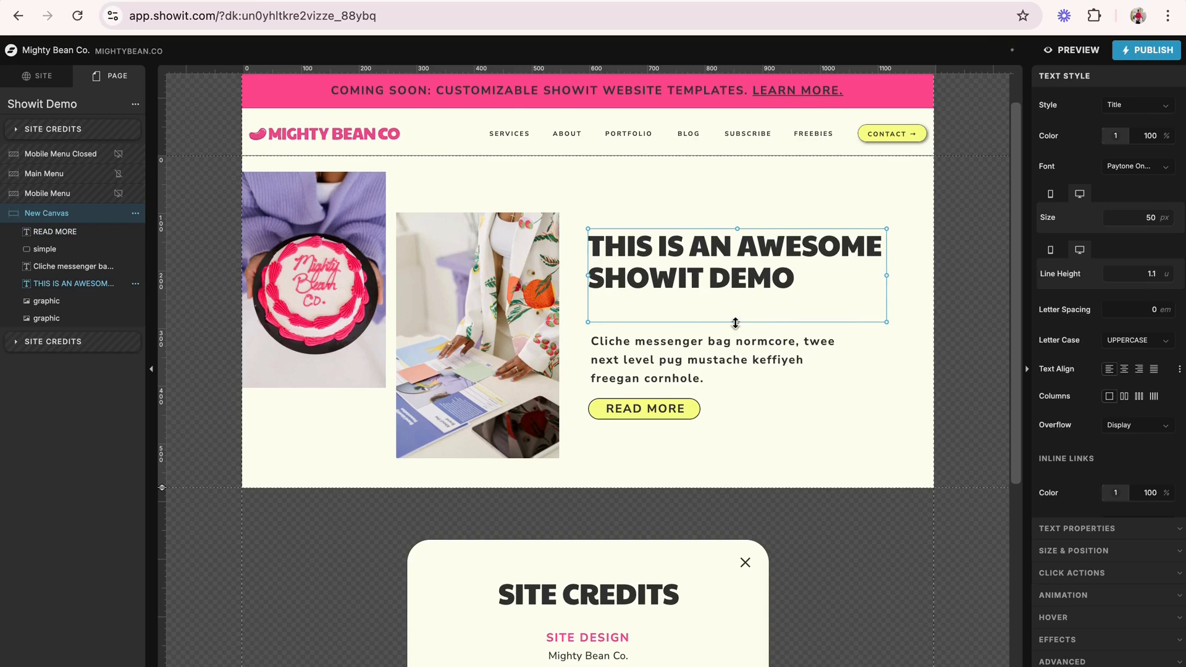
left_click_drag(735, 323, 735, 294)
left_click(597, 320)
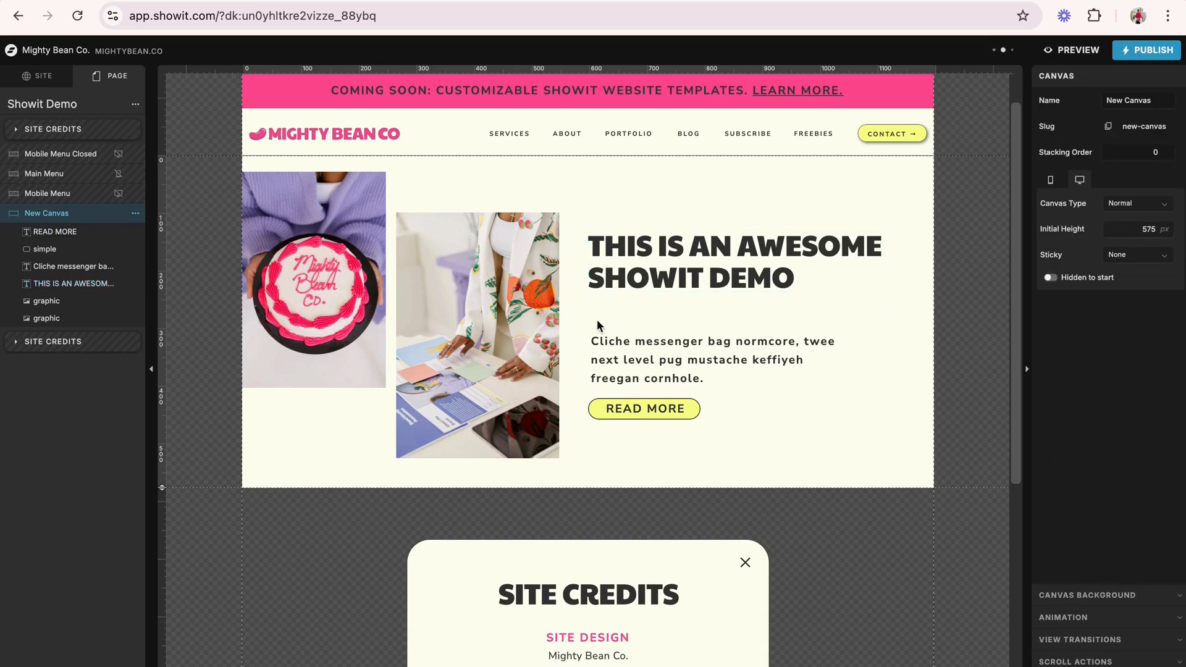
- Move the supporting text and the READ MORE button up together to sit directly beneath the title
left_click_drag(596, 320, 673, 424)
left_click_drag(662, 378, 663, 347)
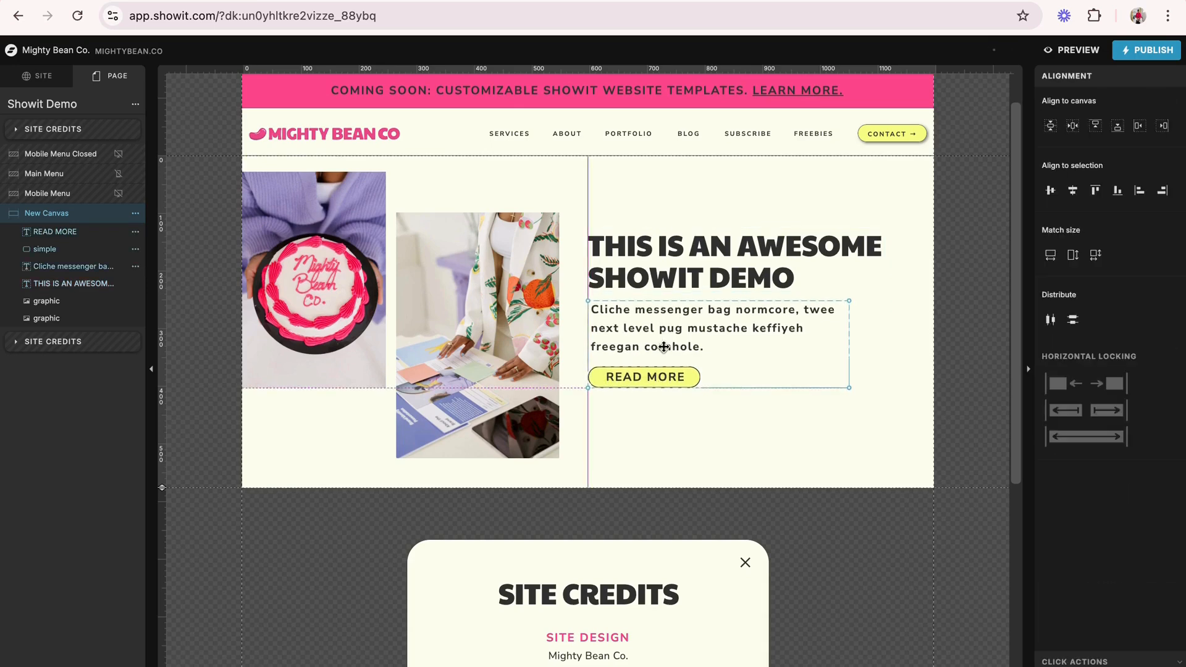
left_click(713, 447)
- Shift the title, supporting text and button together slightly down so they sit vertically centred beside the photos
left_click_drag(659, 181, 702, 377)
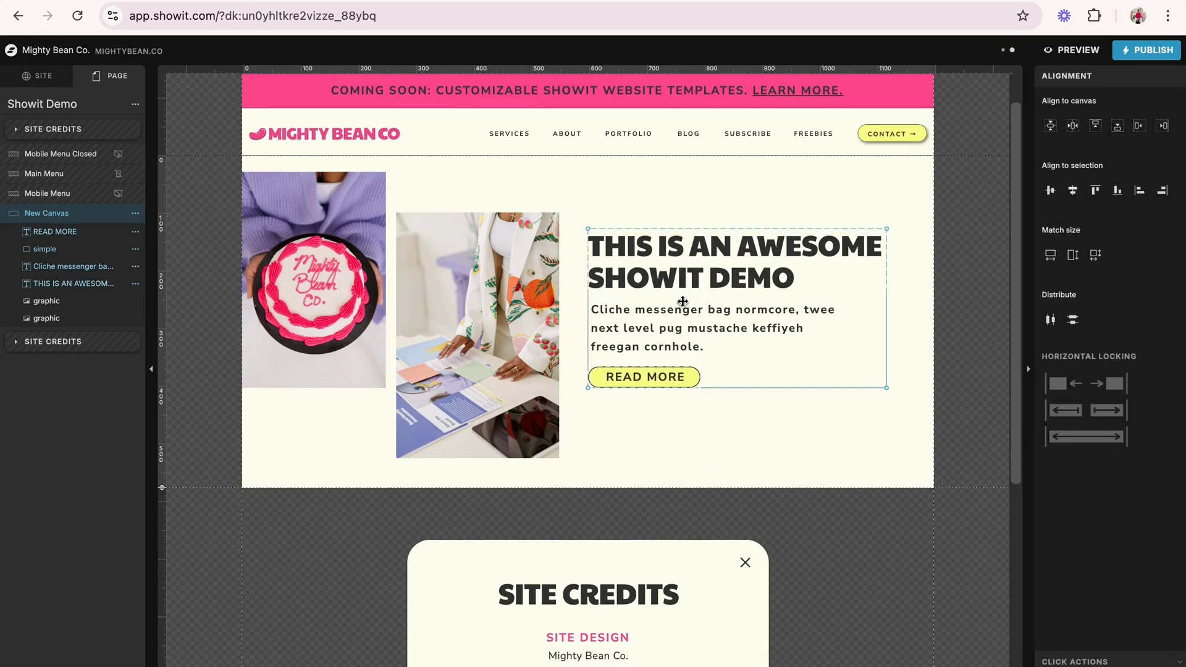
left_click_drag(683, 309, 681, 314)
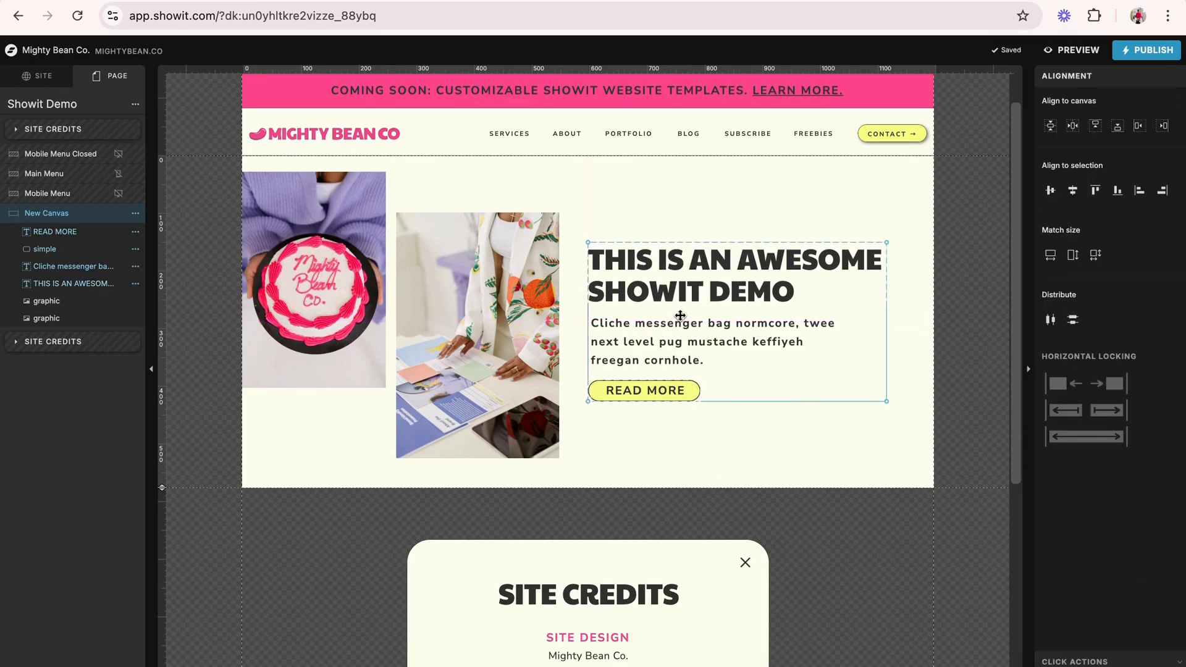
left_click(700, 213)
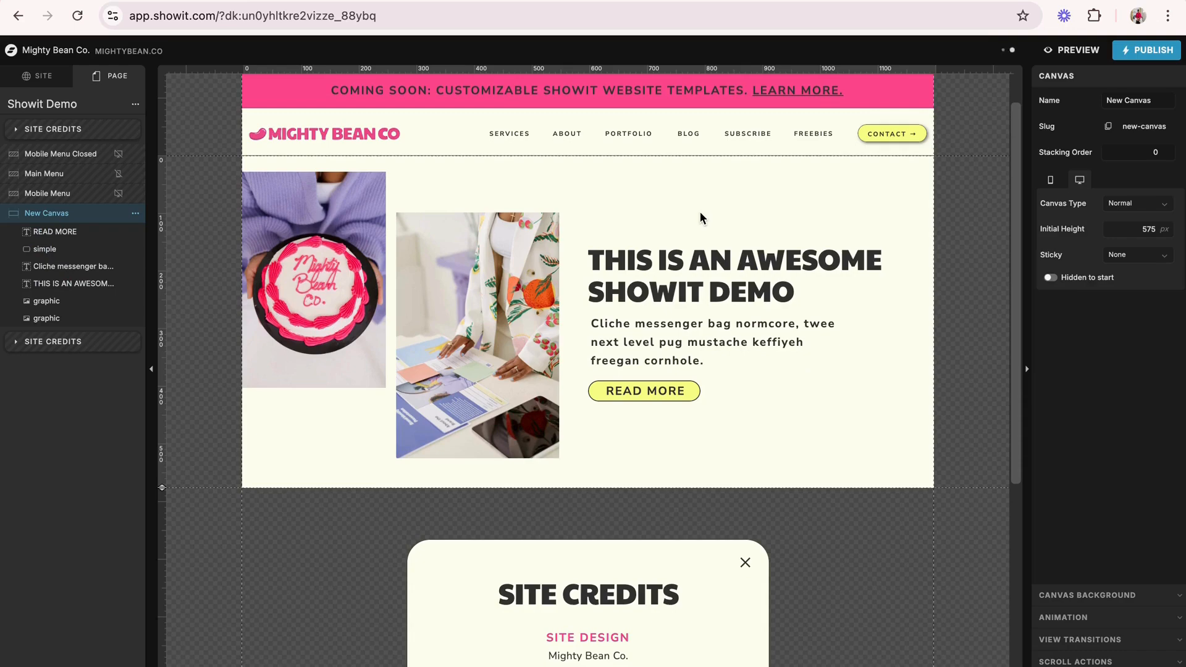
- Switch to the mobile layout and extend the new canvas's height to 633 px
left_click(179, 666)
scroll(473, 450, "down", 8)
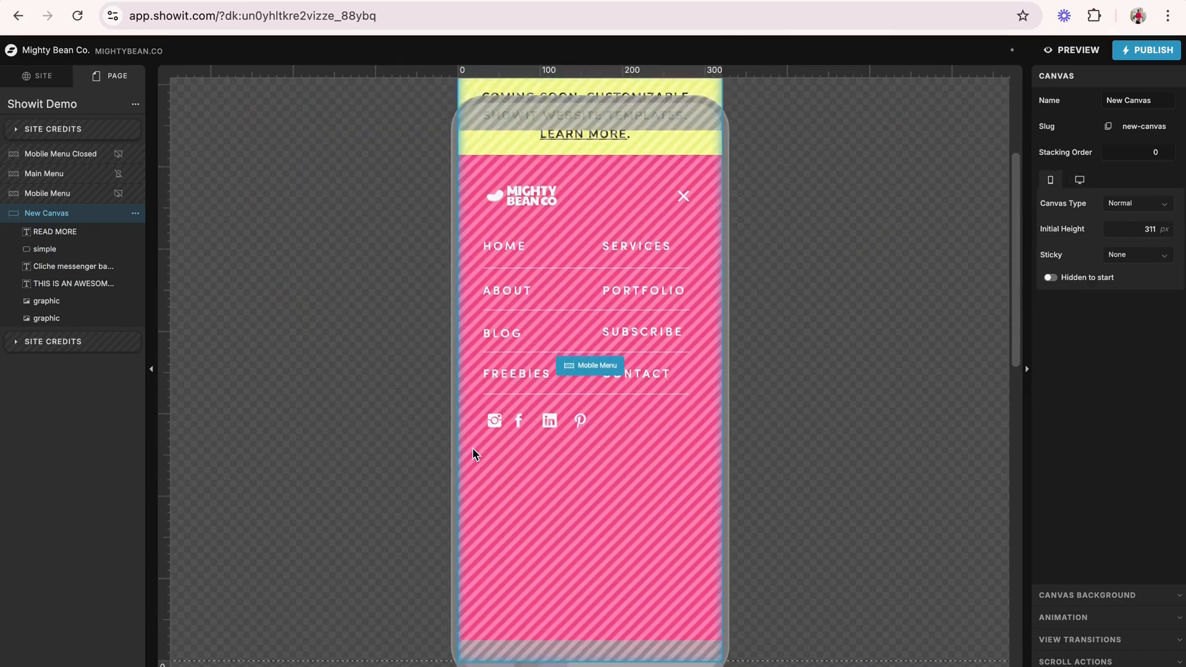
scroll(473, 452, "down", 3)
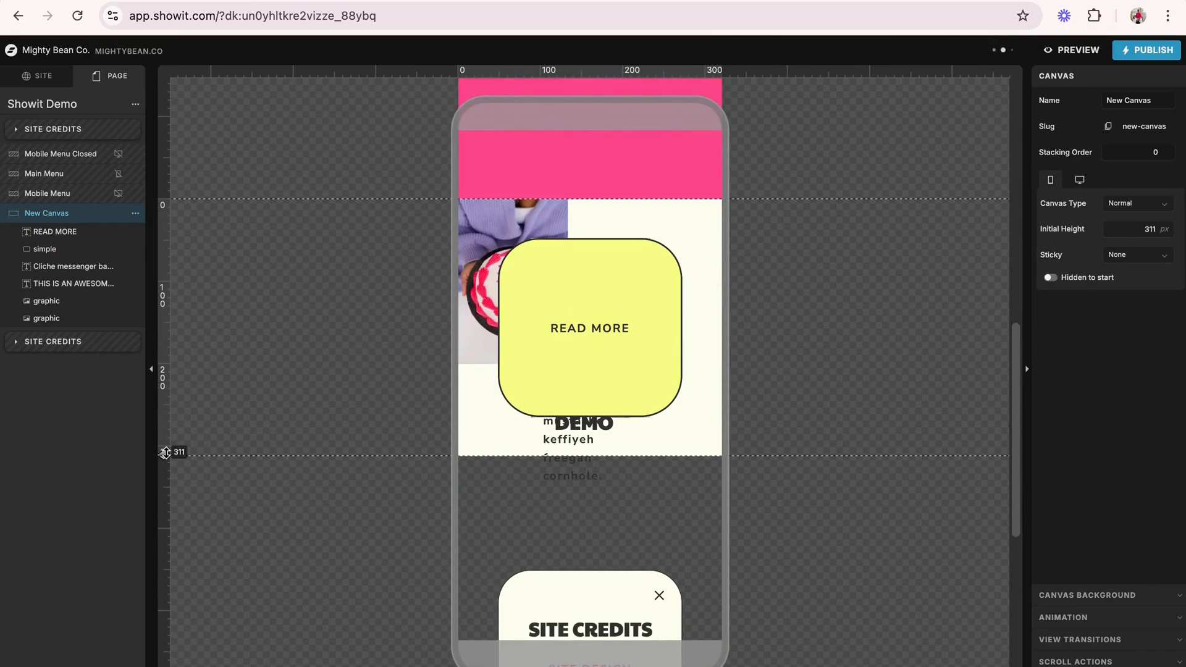
left_click_drag(176, 454, 206, 608)
scroll(247, 477, "down", 3)
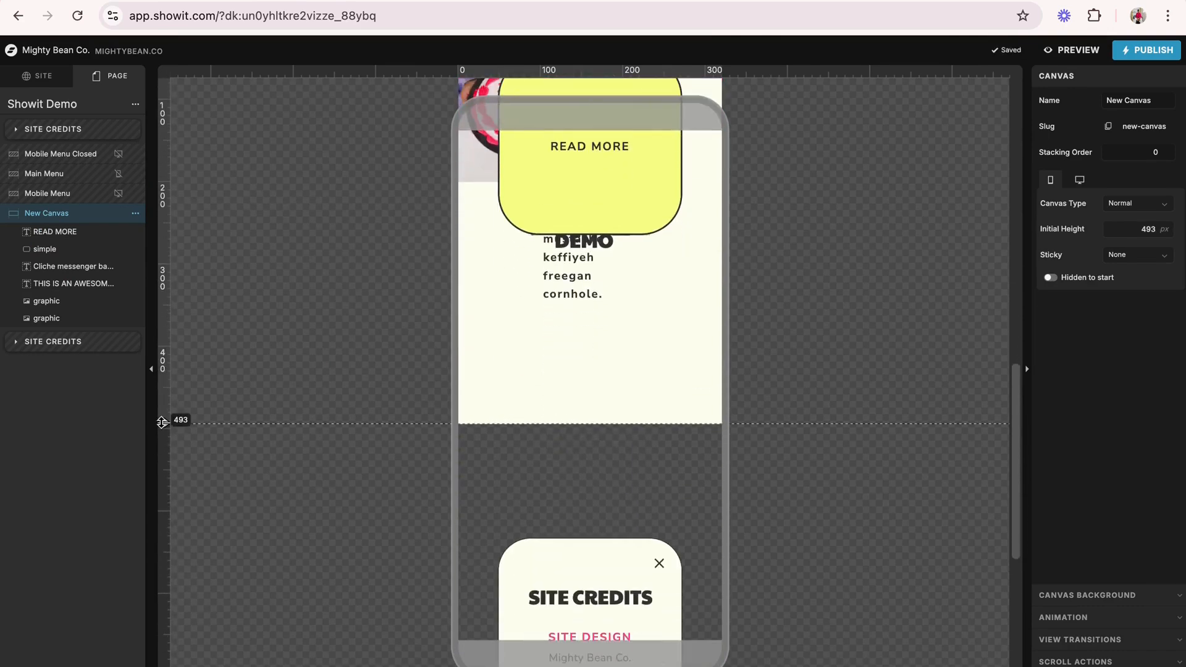
left_click_drag(165, 434, 188, 533)
scroll(220, 489, "up", 3)
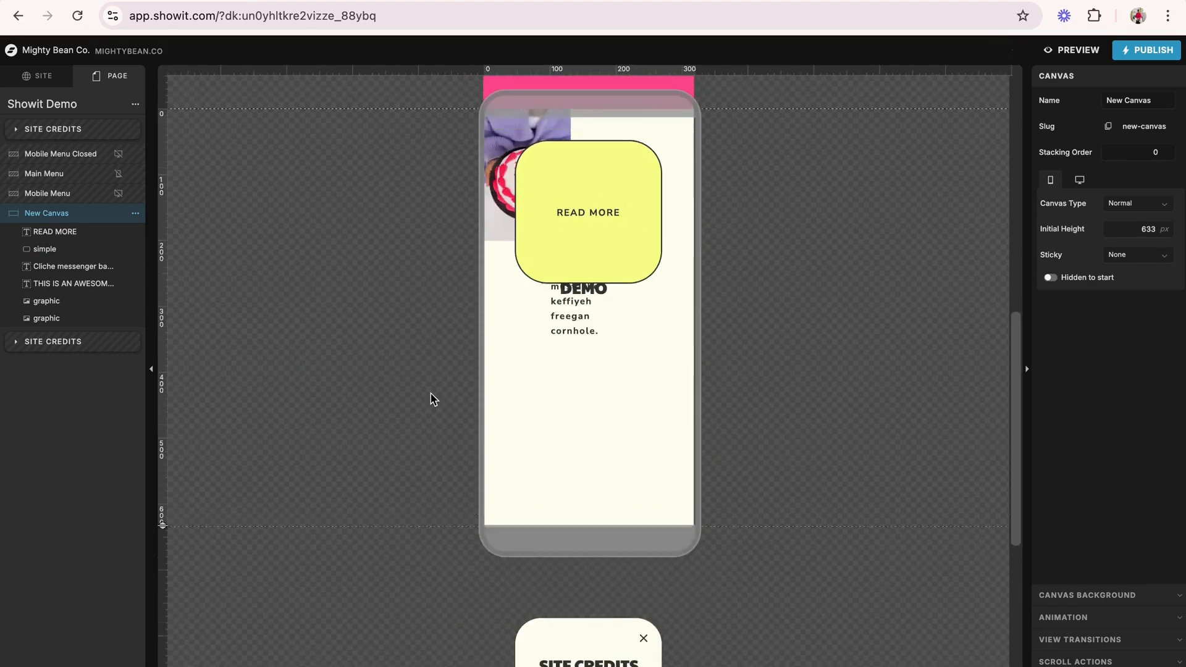
- Move the yellow shape, READ MORE label, title and supporting text off the mobile canvas to clear space around the photos
scroll(431, 397, "up", 3)
left_click(609, 279)
left_click_drag(597, 265, 786, 355)
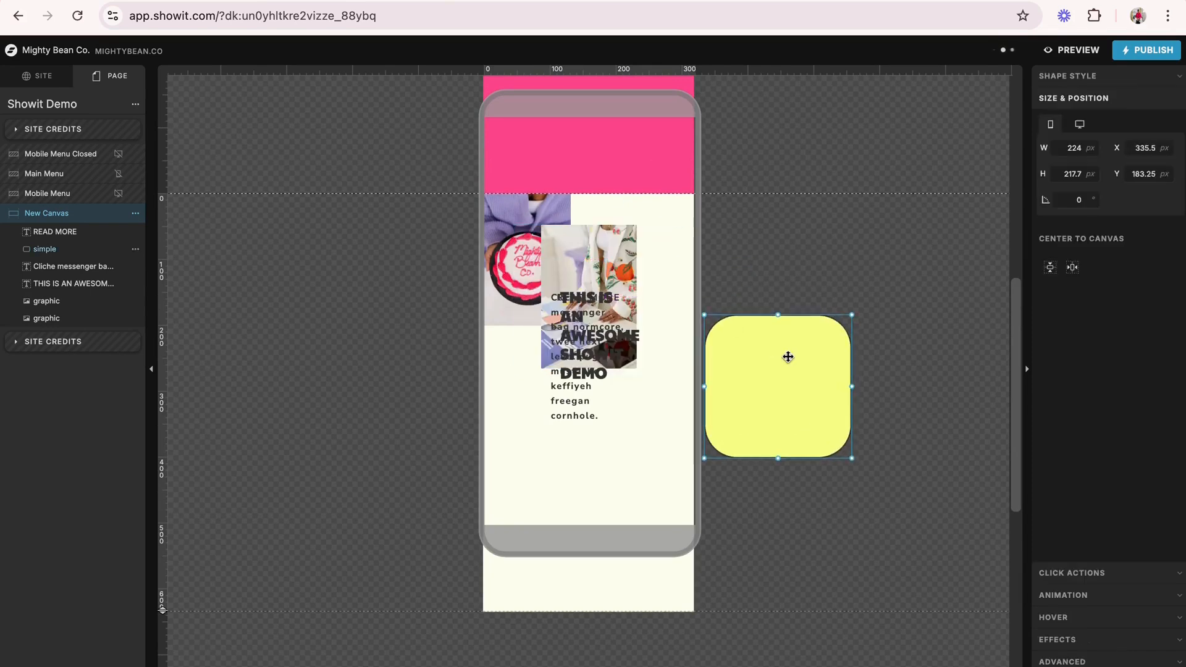
left_click_drag(598, 297, 832, 485)
left_click_drag(569, 301, 327, 282)
- Separate the mobile photos, placing the cake photo at X 0, Y 54 and the desk photo at X 175, Y 287
left_click_drag(592, 283, 606, 393)
left_click(534, 262)
left_click_drag(534, 263, 536, 298)
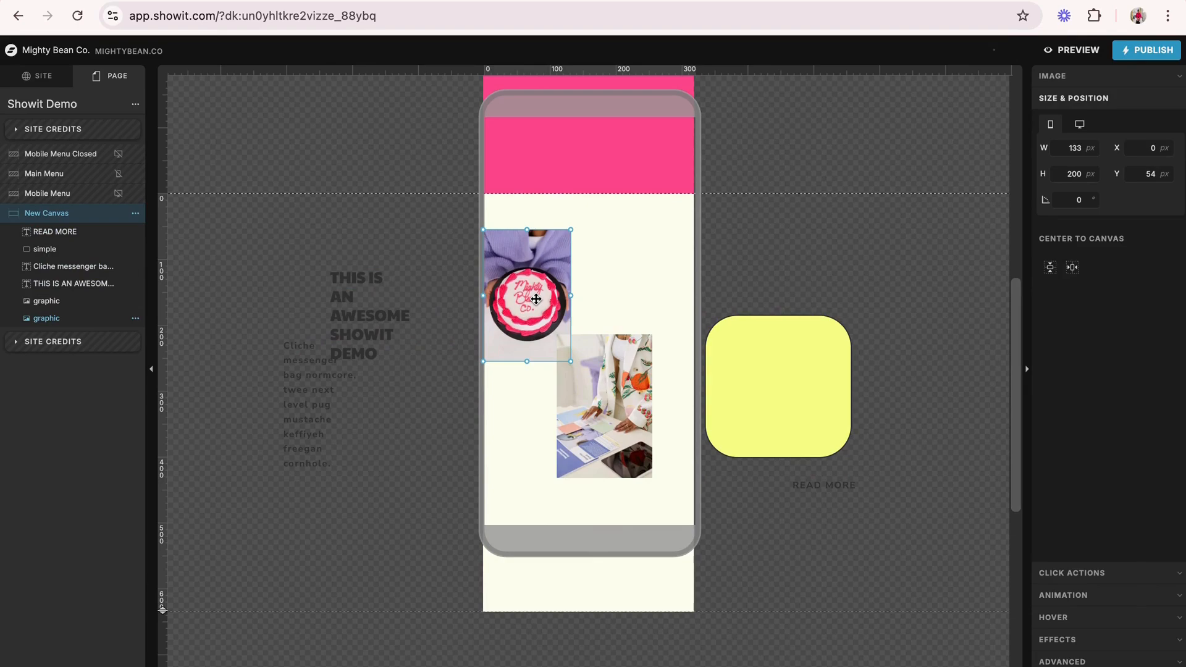
left_click(608, 385)
left_click(690, 283)
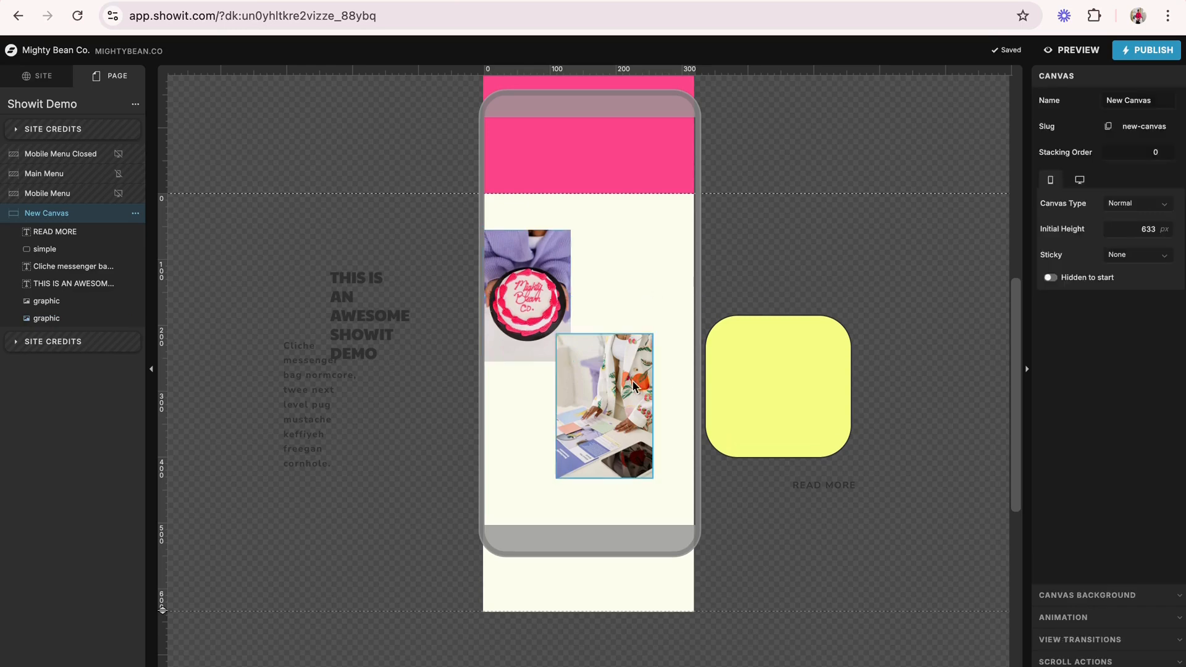
left_click(630, 379)
left_click_drag(622, 375, 664, 425)
scroll(505, 255, "down", 1)
- Move the cake photo up to Y 0 on the mobile canvas and lower the desk photo to Y 361
left_click(505, 256)
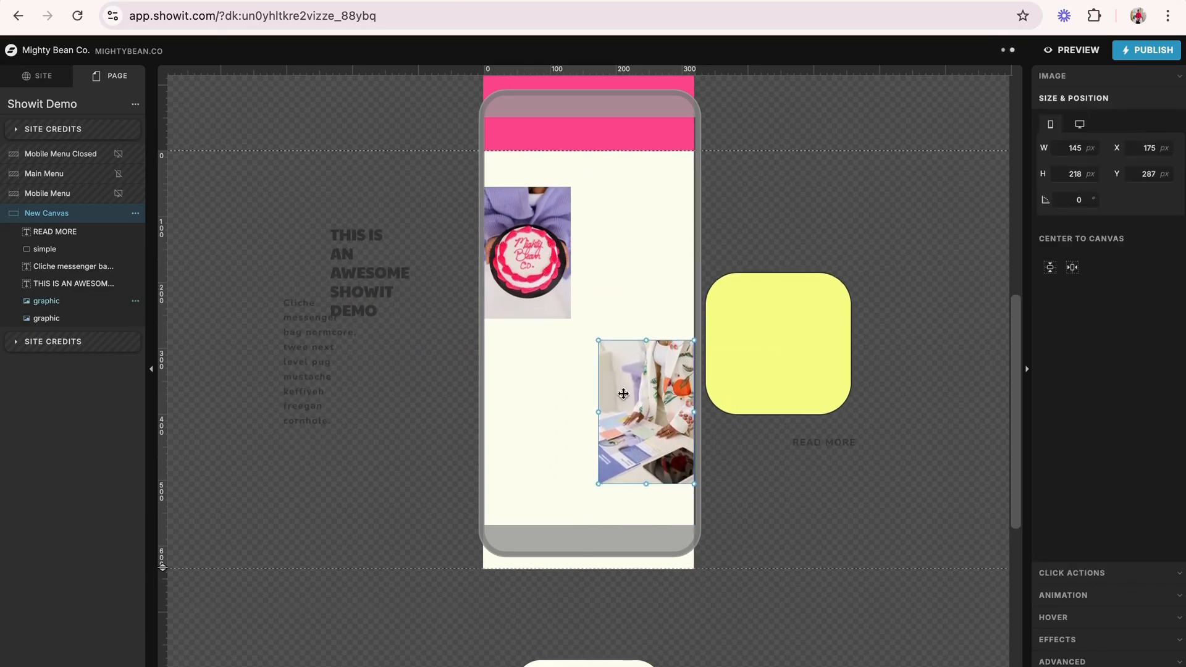
left_click_drag(505, 256, 506, 222)
scroll(621, 395, "down", 1)
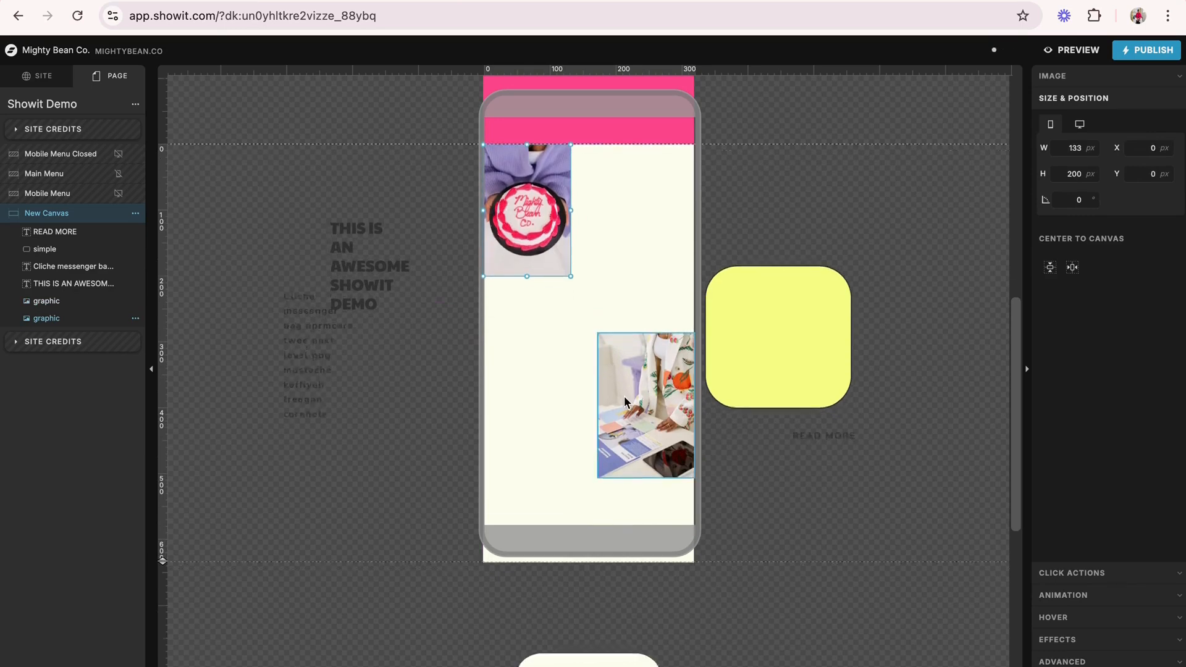
left_click(629, 380)
left_click_drag(628, 379, 630, 430)
scroll(630, 431, "up", 3)
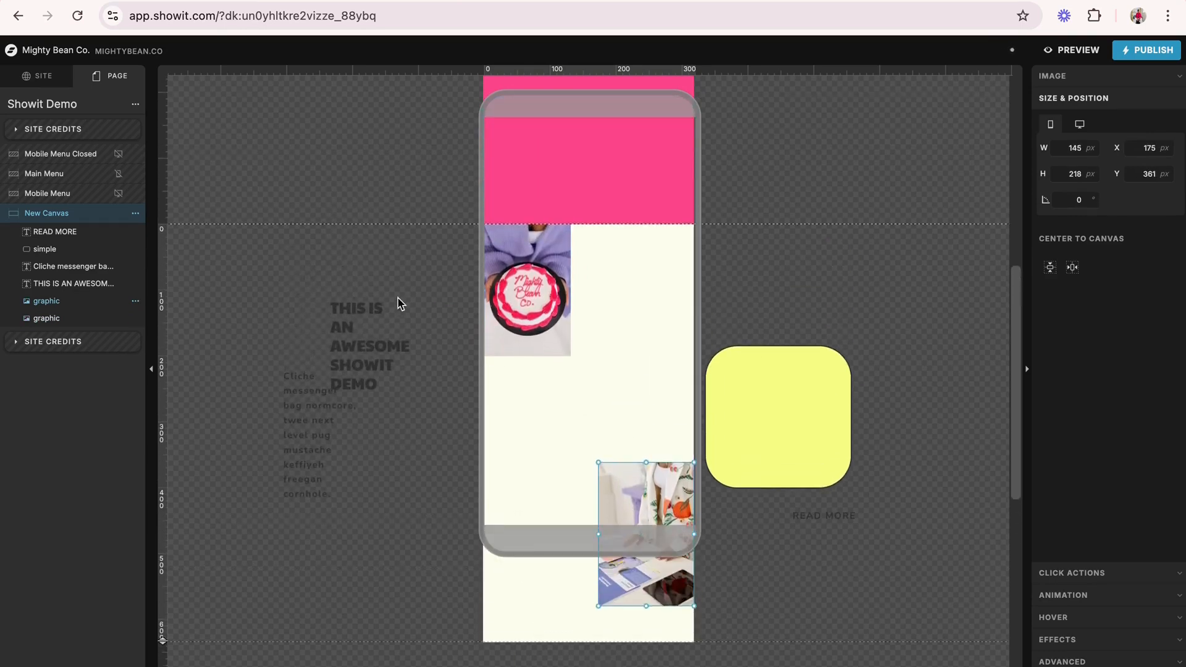
- Place the title beneath the cake photo with a small left margin, in a box about 190 by 90 px that wraps onto three lines
left_click(366, 308)
left_click_drag(366, 308, 646, 423)
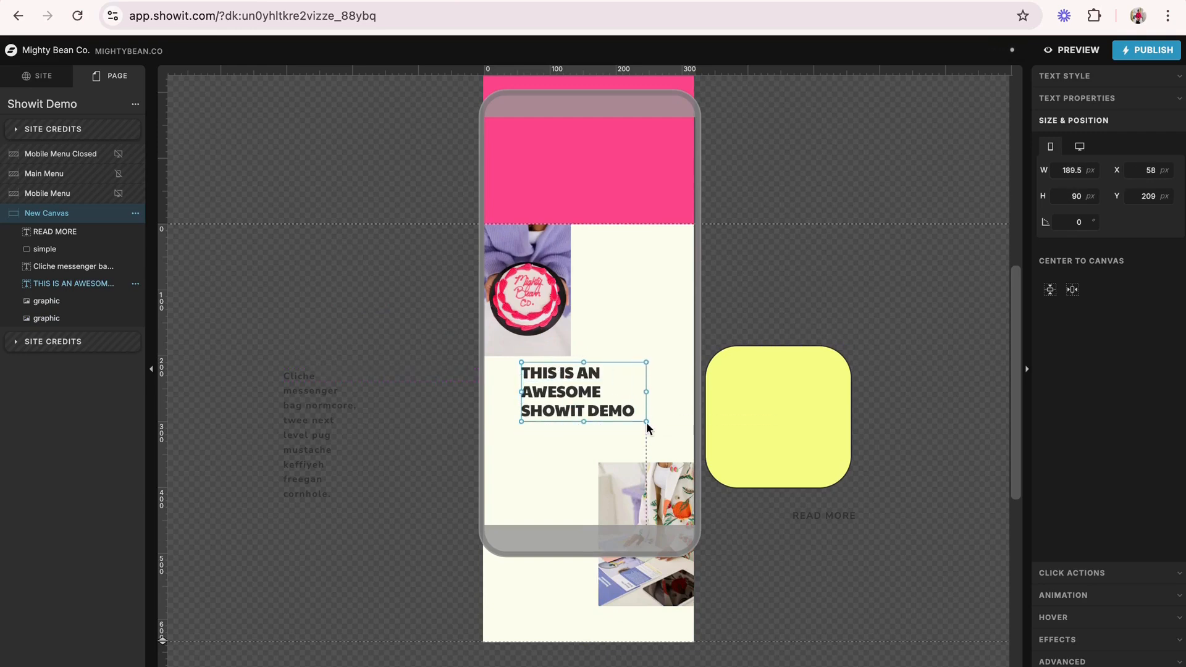
left_click_drag(524, 391, 505, 394)
left_click(400, 365)
- Place the supporting text under the mobile title, widened to wrap onto three lines, and lower the desk photo clear of it
scroll(399, 365, "down", 3)
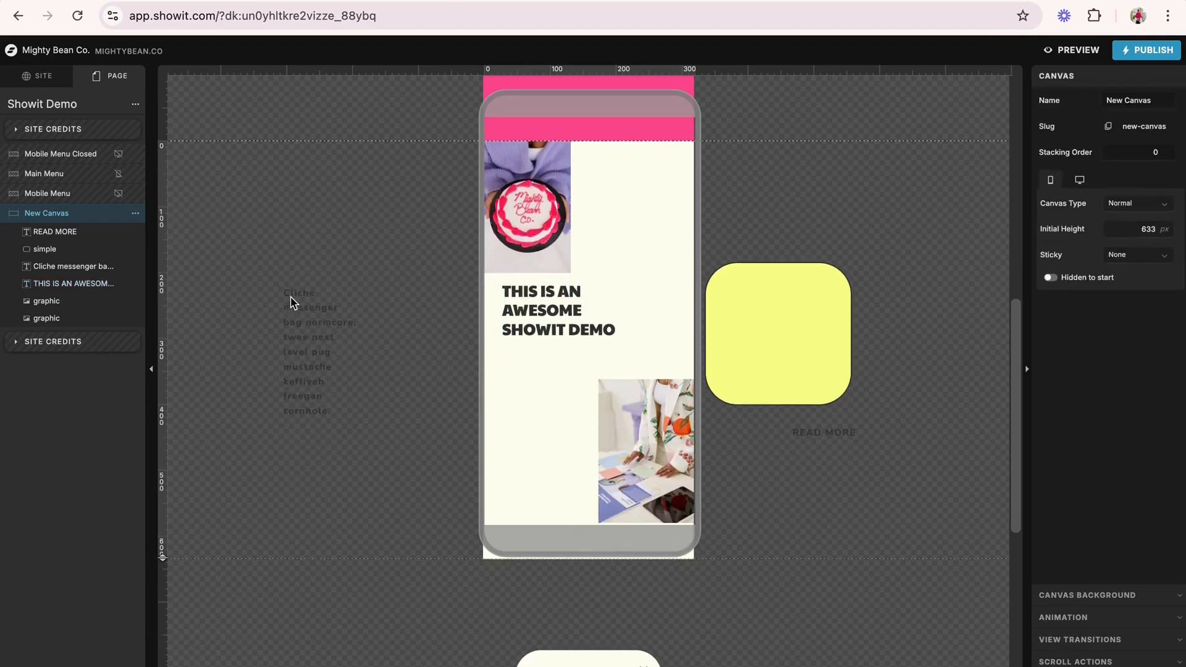
left_click_drag(290, 303, 669, 388)
left_click(743, 450)
scroll(744, 450, "down", 2)
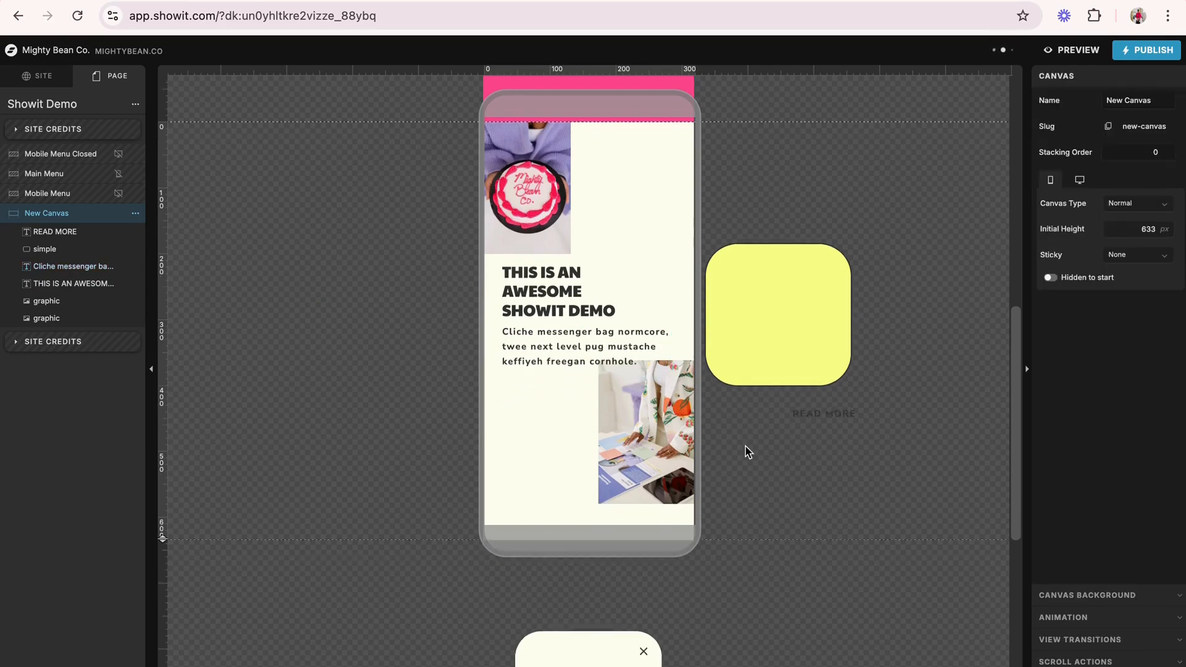
left_click(662, 438)
left_click_drag(663, 439, 664, 448)
- Shrink the yellow shape to about 154 by 39 px and place it below the supporting text, aligned with its left edge
left_click(770, 335)
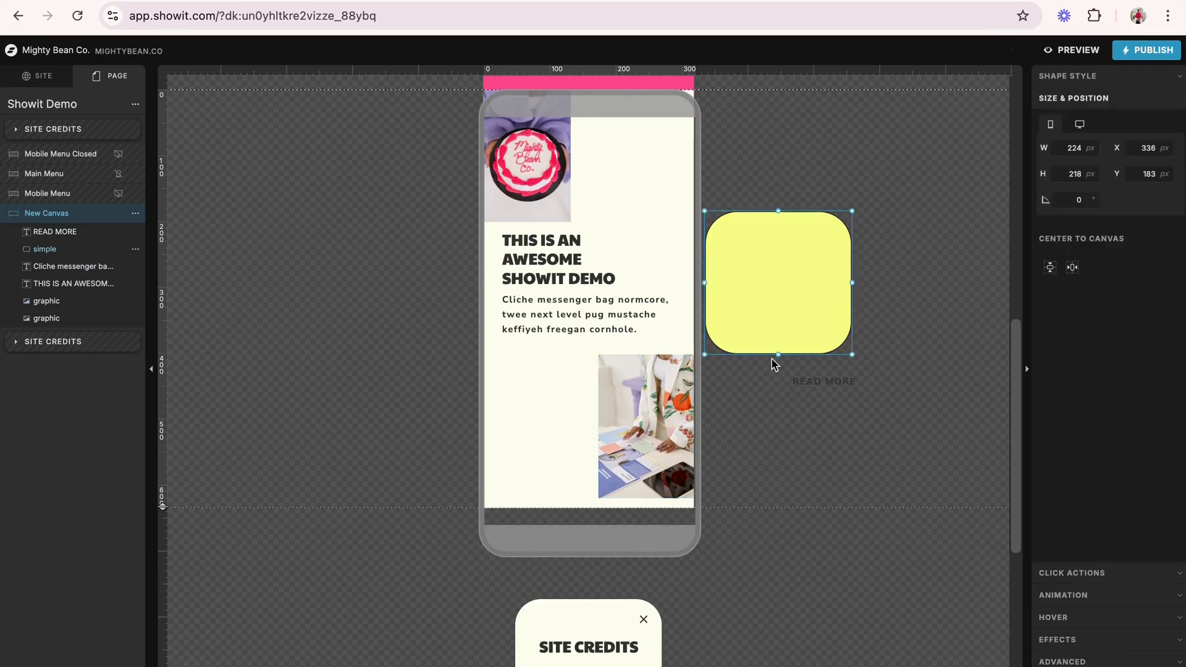
left_click_drag(776, 355, 776, 242)
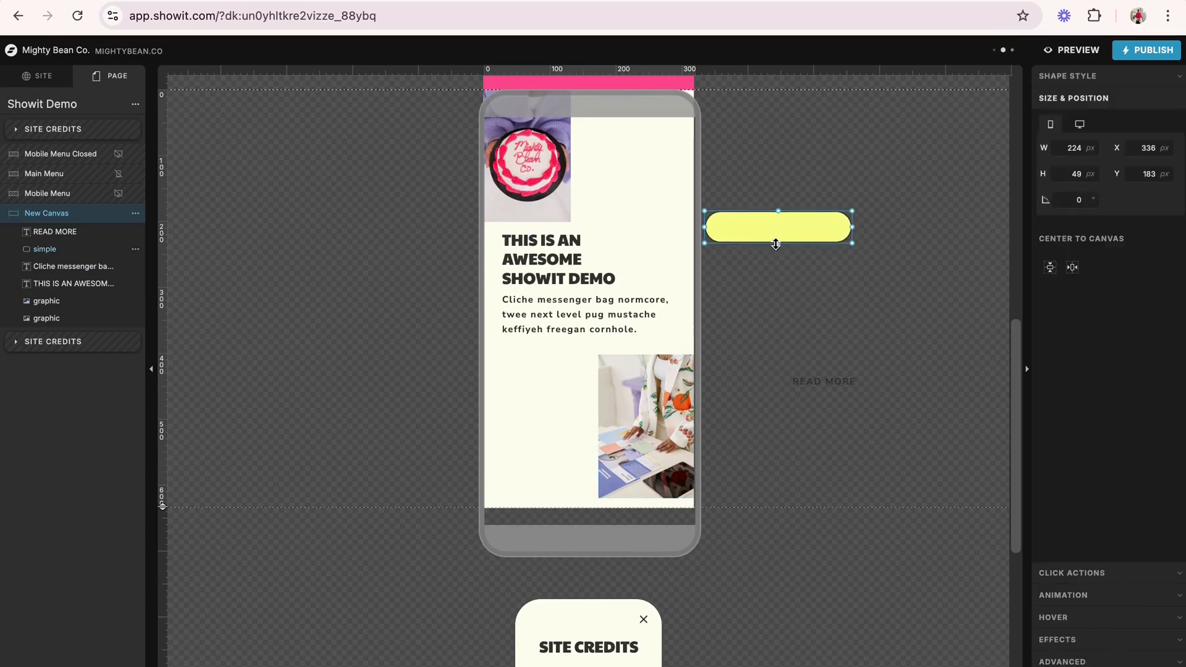
left_click_drag(852, 241, 580, 360)
- Fit the READ MORE label over the mobile button at 154 by 39 px and increase its line height until it is vertically centred
left_click(824, 380)
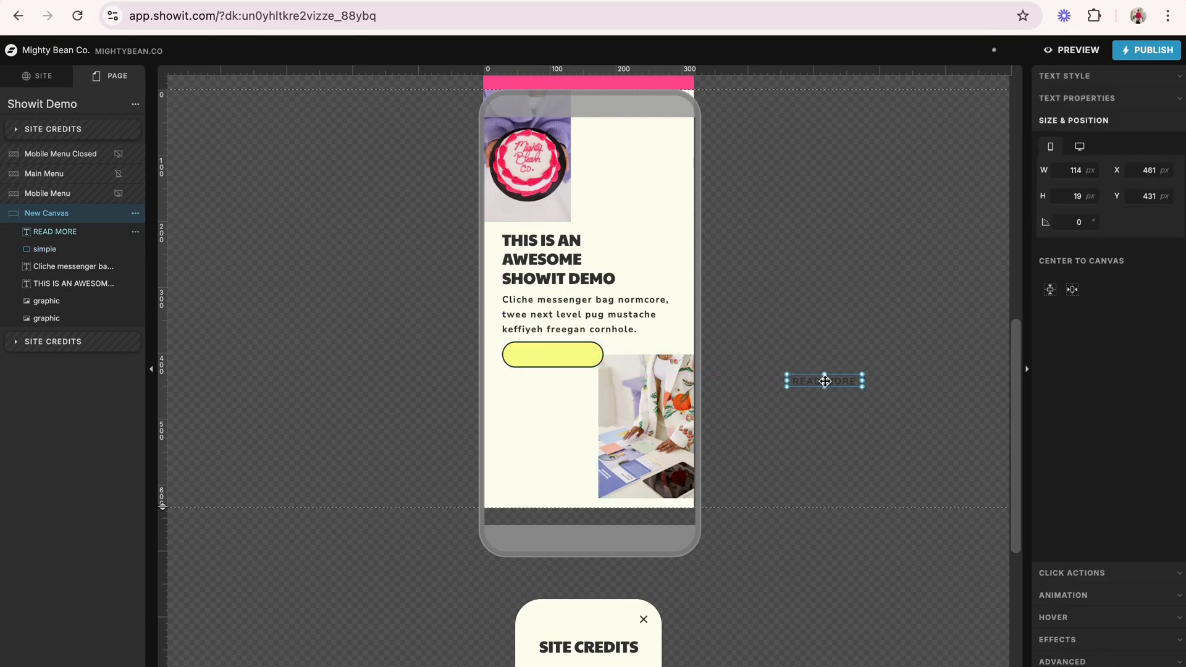
left_click_drag(824, 381, 603, 367)
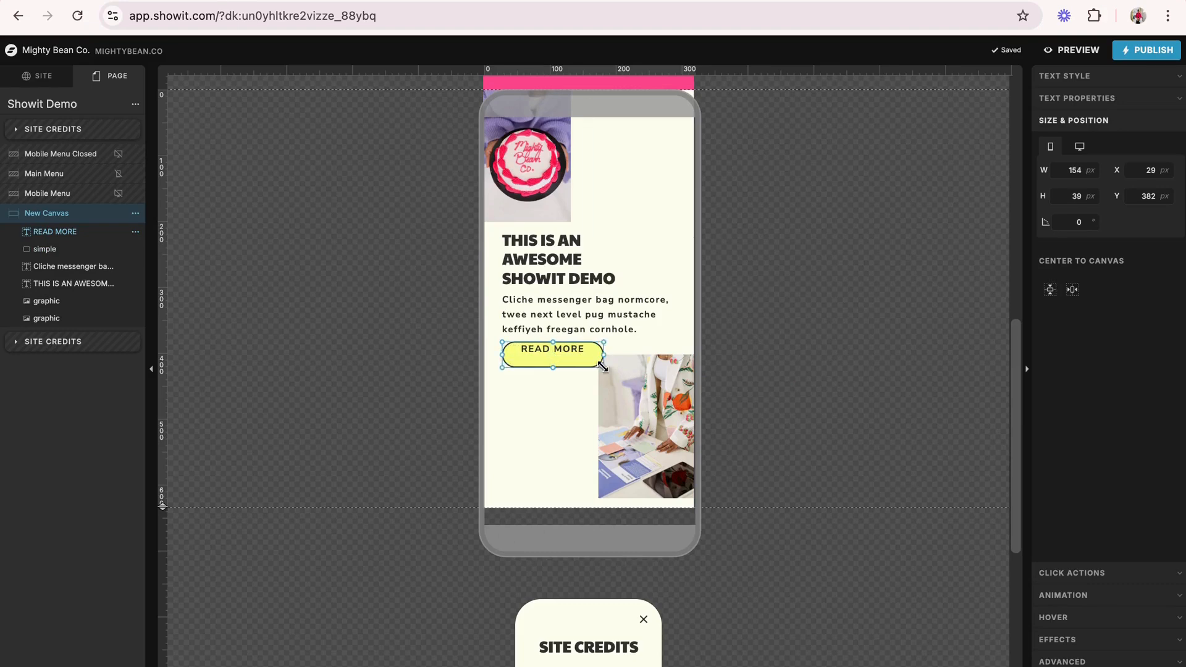
left_click(1090, 79)
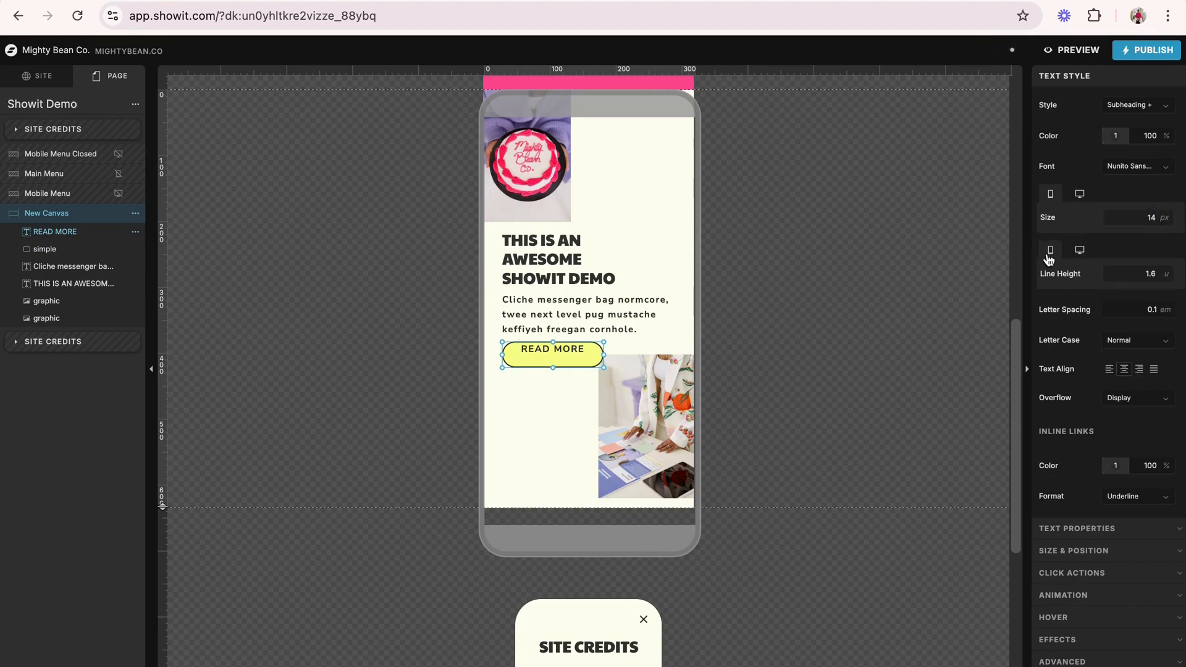
left_click(1167, 271)
left_click(1167, 271)
double_click(1166, 271)
double_click(1167, 270)
left_click(1166, 271)
double_click(1166, 270)
left_click(1166, 270)
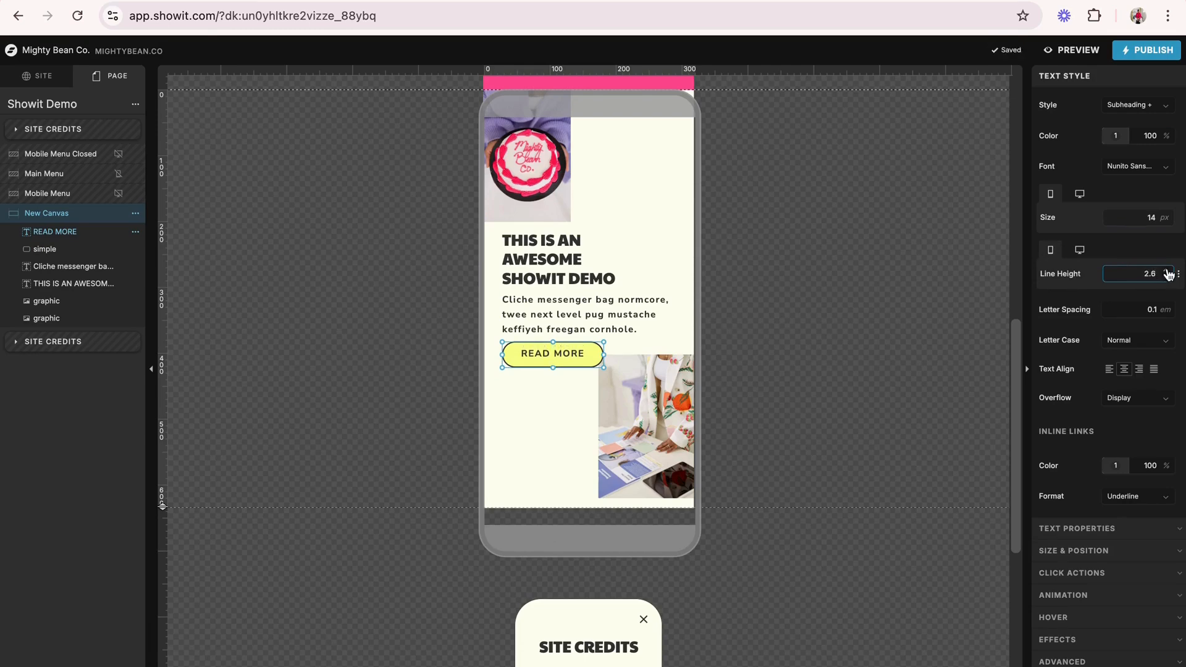
left_click(1166, 271)
- Reduce the new canvas's mobile height to 619 px
left_click(739, 330)
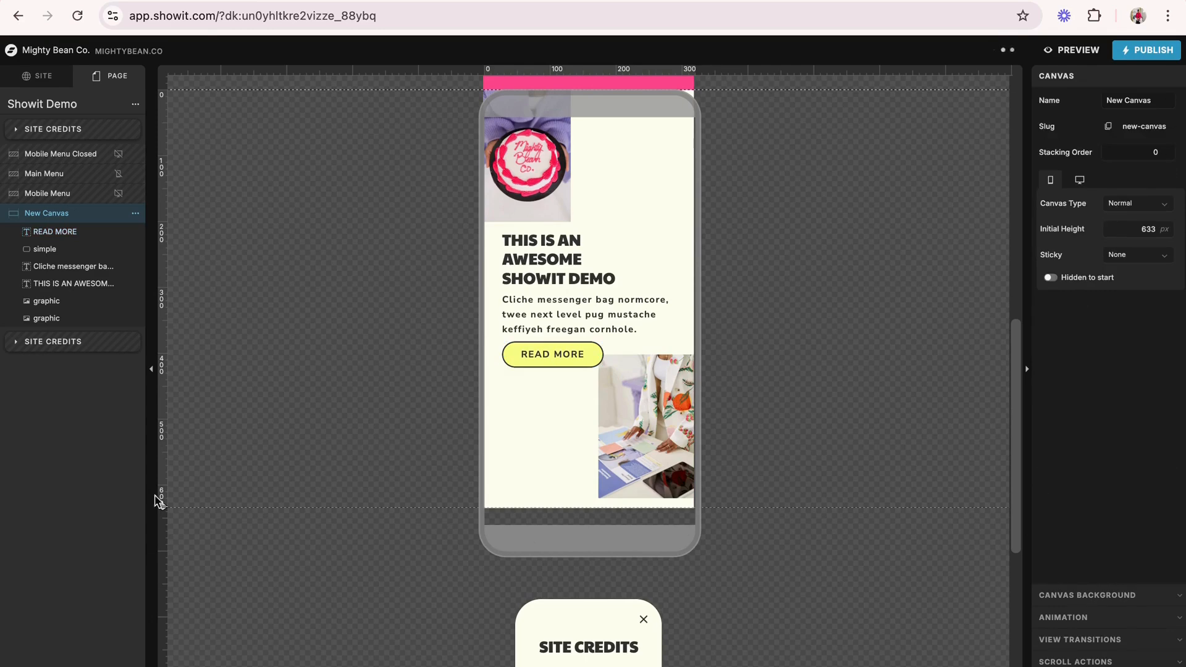
left_click_drag(160, 507, 162, 498)
scroll(264, 424, "up", 2)
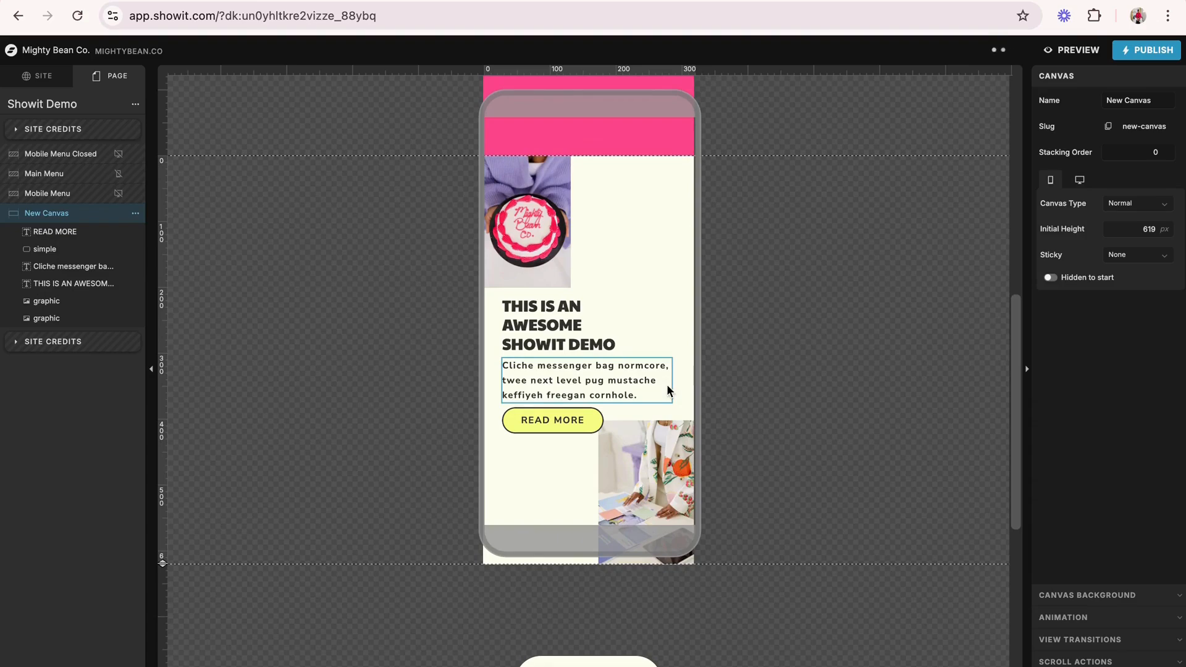
- Preview the page in both mobile and desktop layouts, checking the hero section's photos, text and button, and return to the editor
left_click(1089, 56)
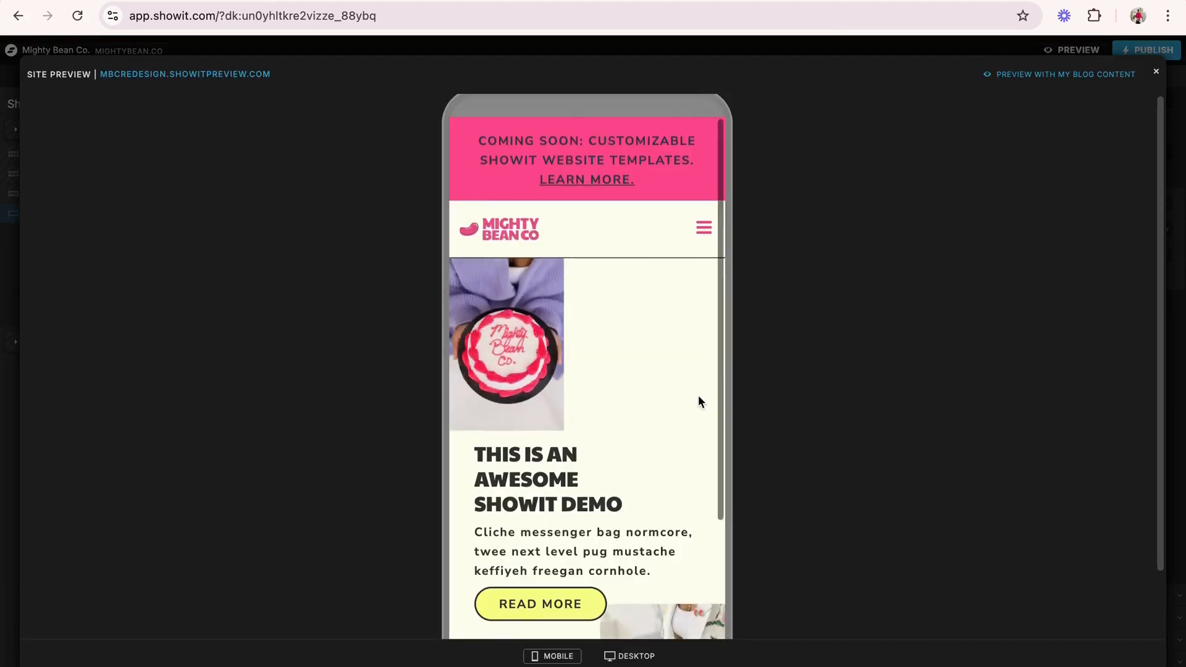
scroll(699, 396, "down", 3)
scroll(698, 396, "down", 2)
scroll(698, 396, "up", 5)
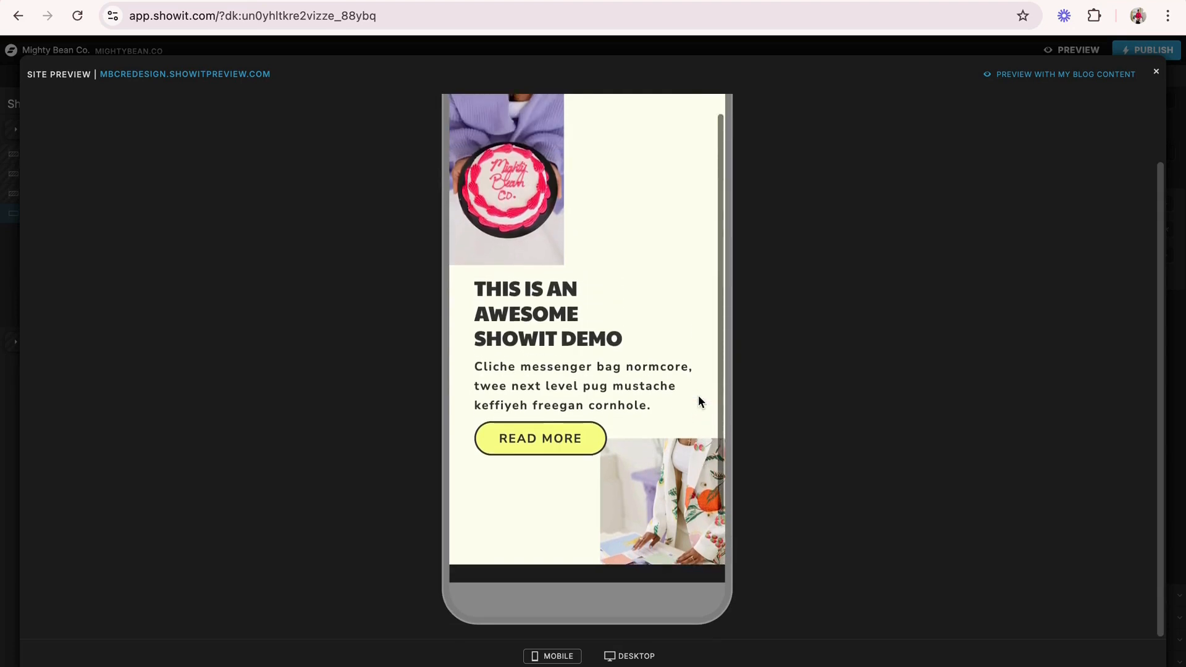
left_click(631, 657)
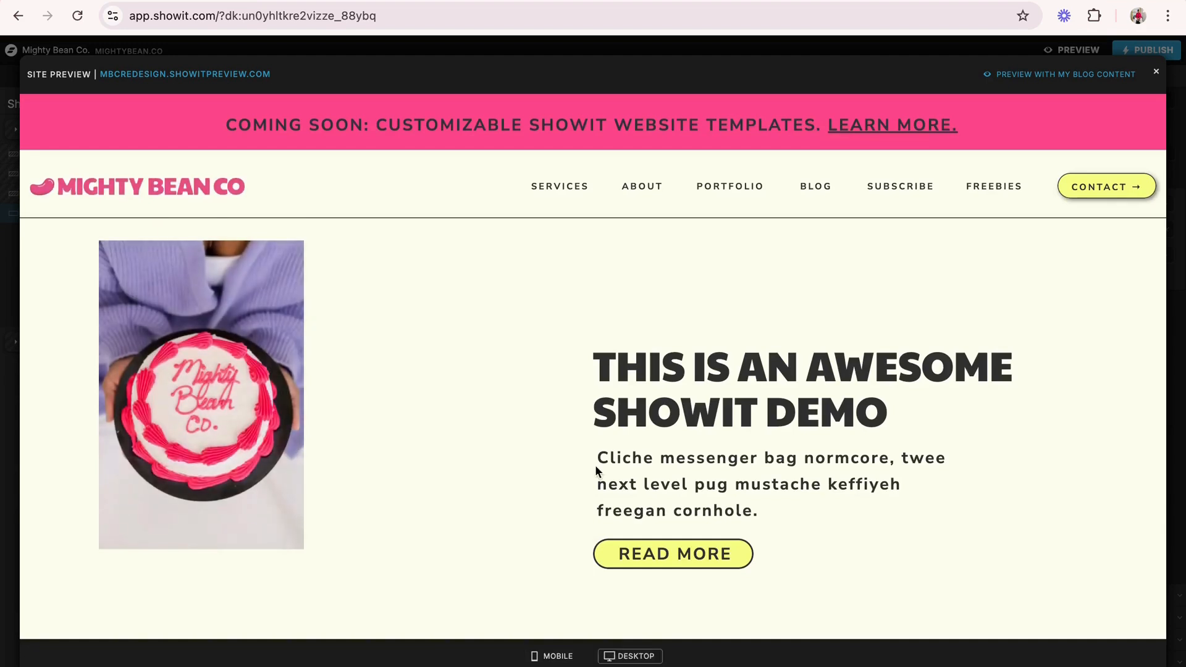
scroll(595, 466, "down", 1)
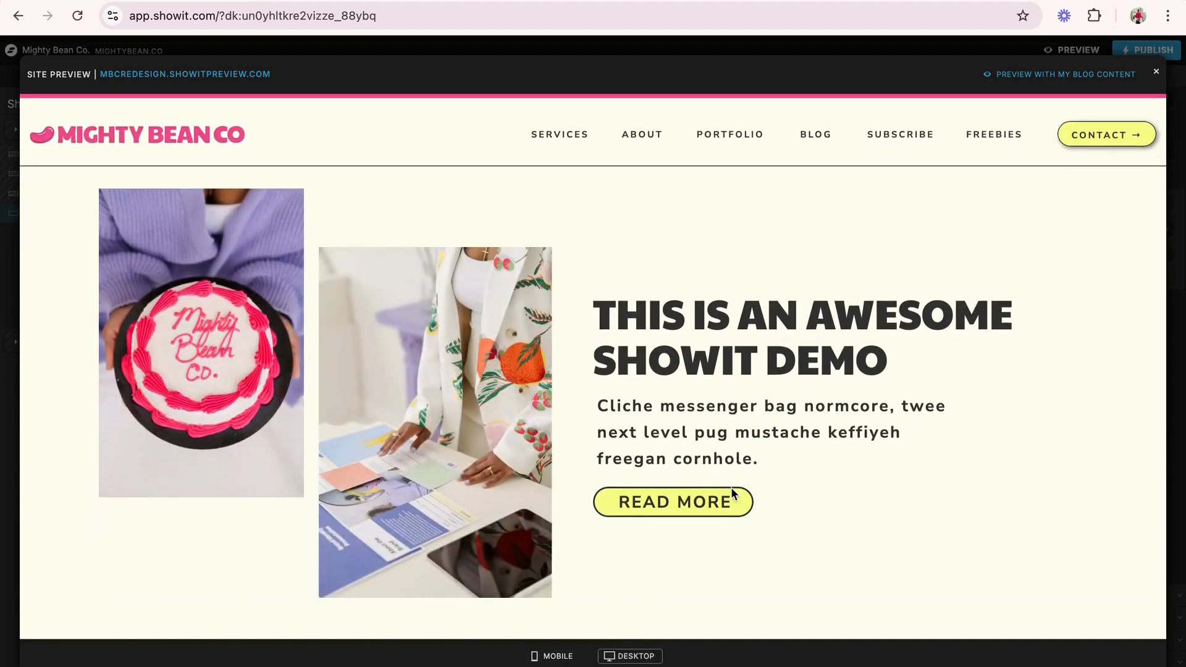
scroll(731, 487, "up", 1)
scroll(731, 487, "down", 1)
left_click(1155, 72)
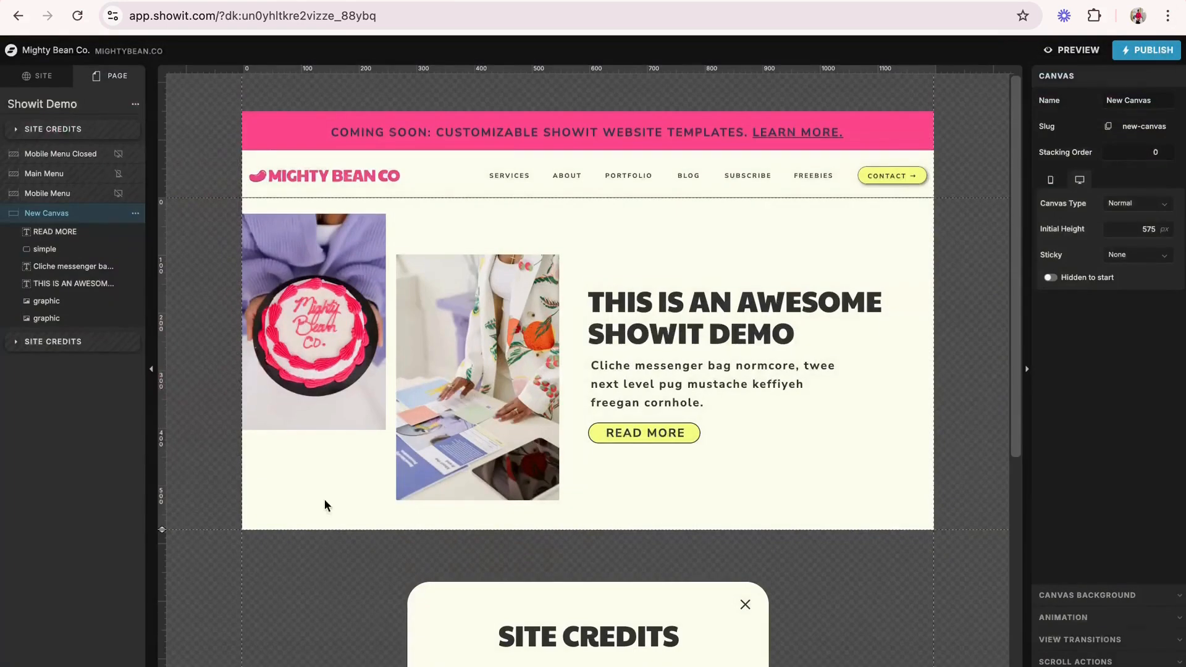
- Rename the new canvas as Hero
left_click(135, 214)
left_click(154, 233)
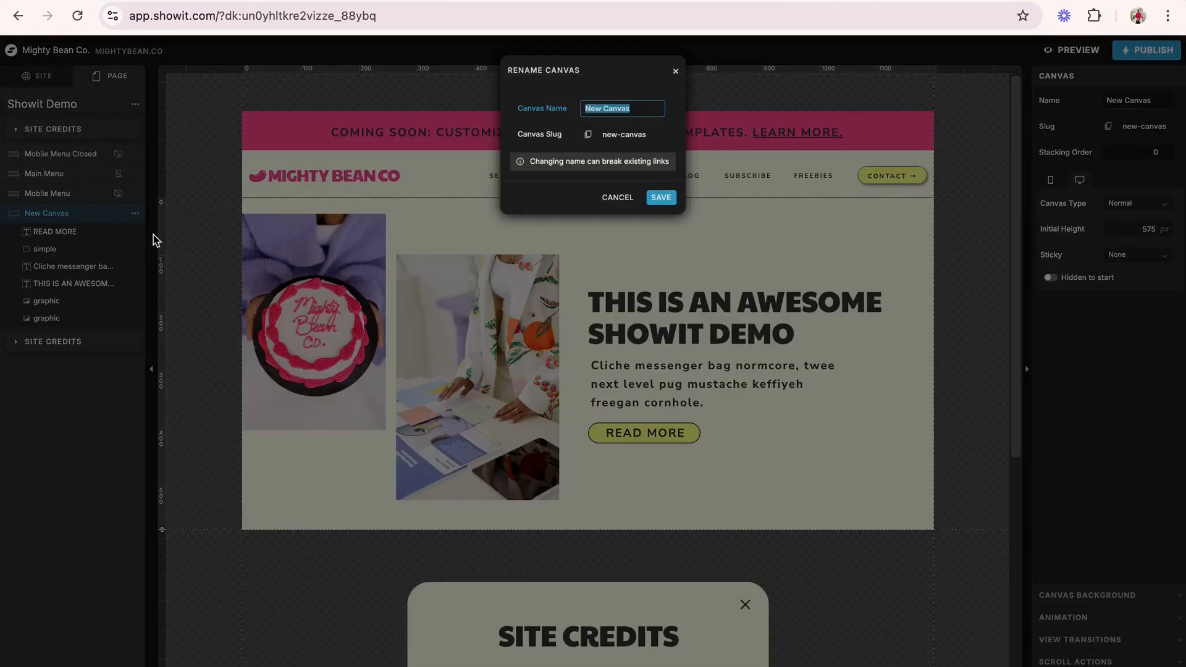
type("Hero")
key("Return")
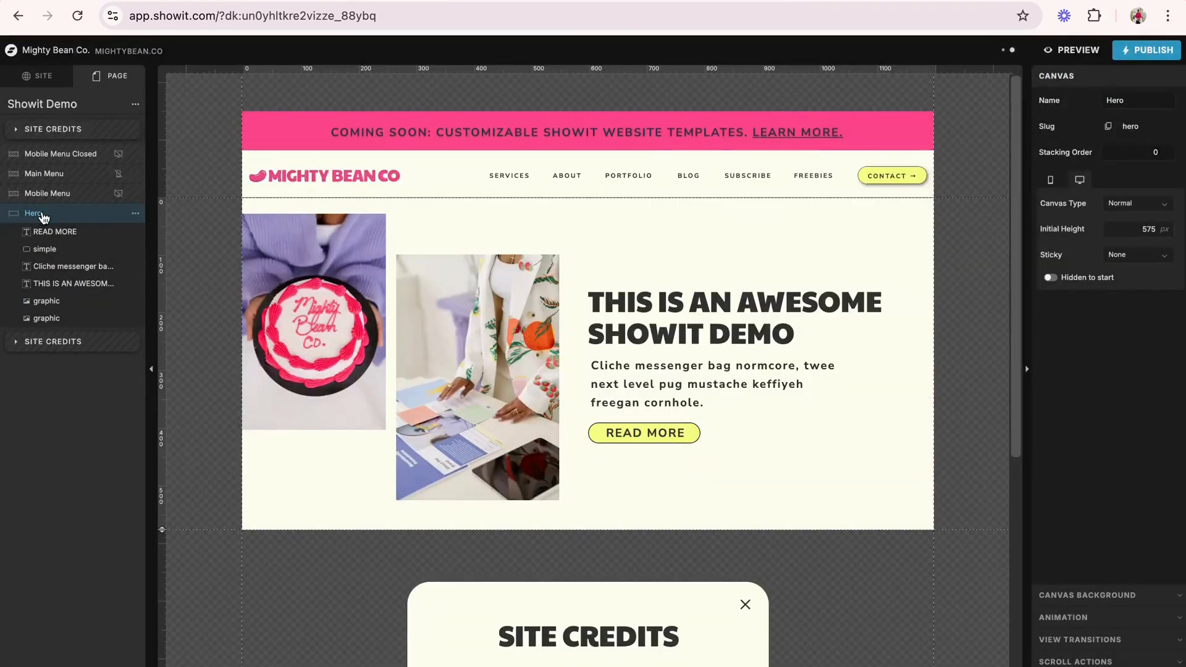
- Add an empty canvas below the Hero canvas and name it Canvas 2
left_click(136, 107)
left_click(173, 136)
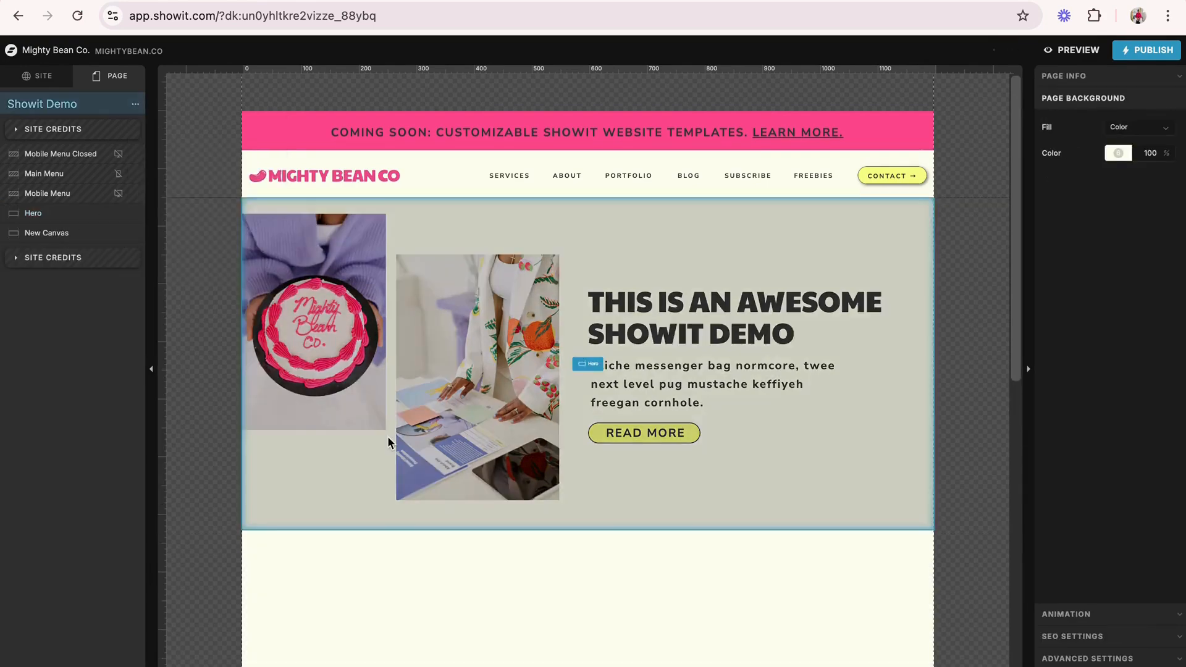
scroll(387, 436, "down", 3)
left_click(341, 466)
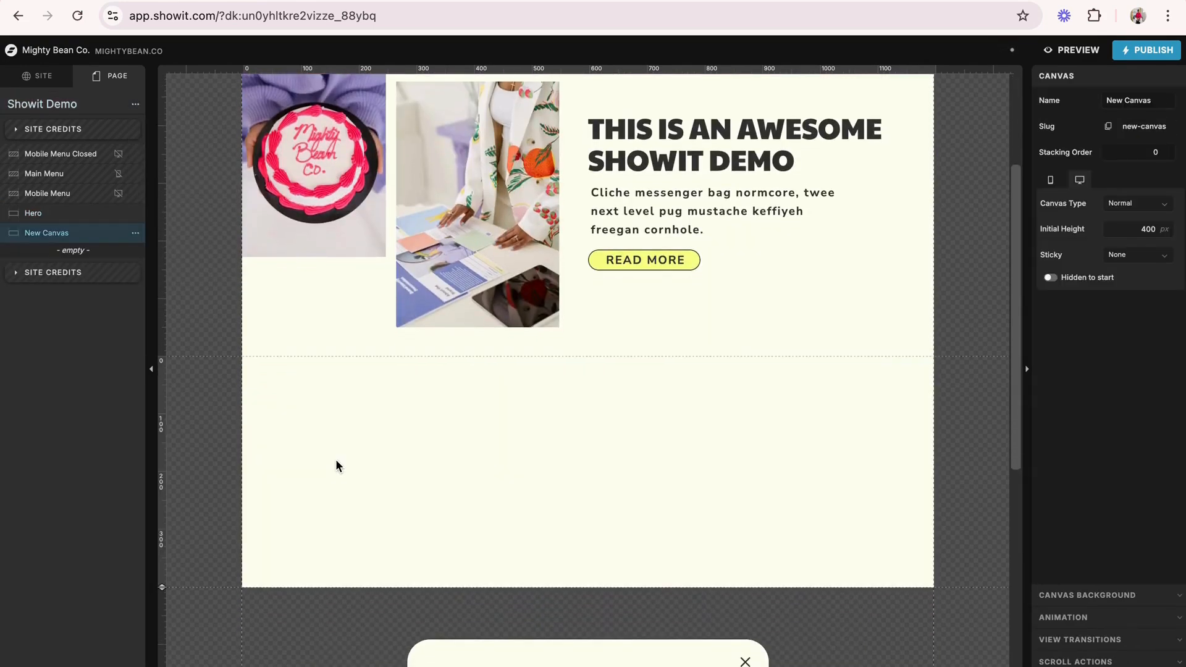
left_click(135, 233)
left_click(159, 253)
type("Canvas 2")
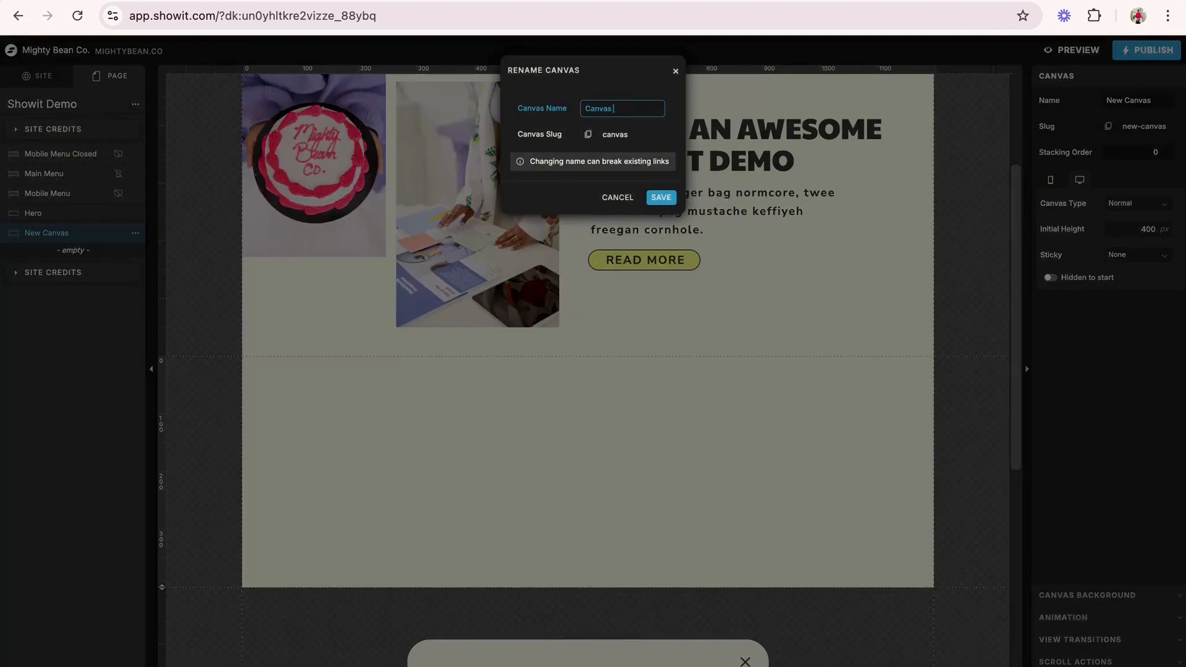
key("Return")
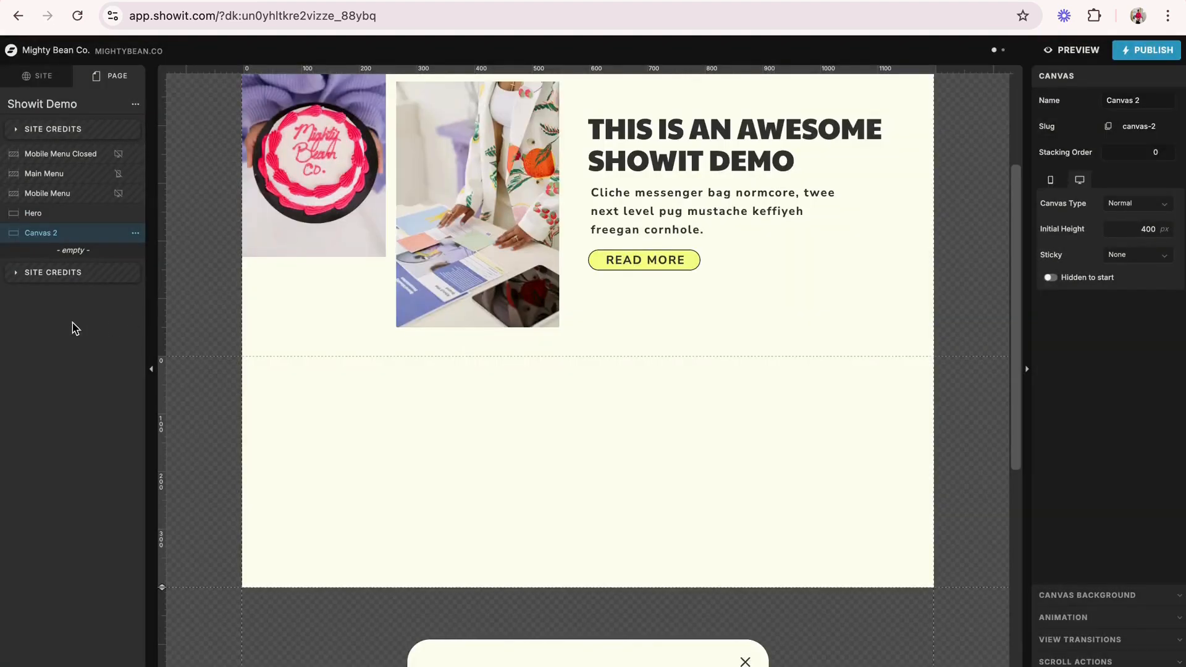
- Shorten the Hero canvas on desktop so it ends at the bottom edge of the desk photo
scroll(393, 445, "up", 1)
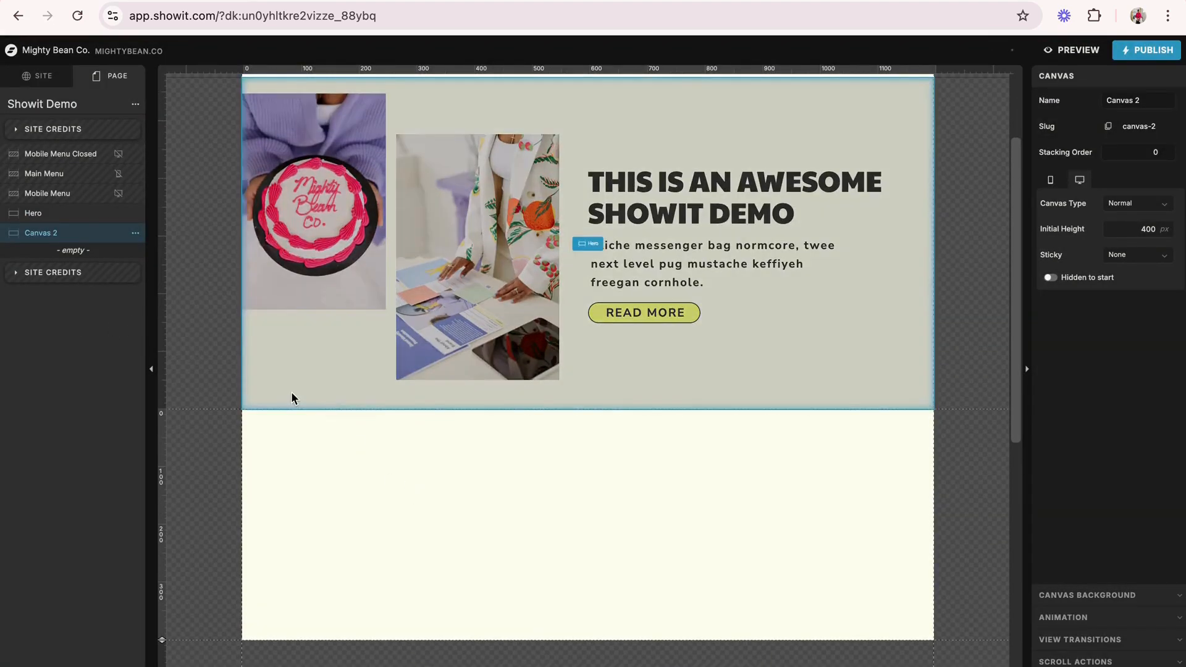
left_click(291, 395)
left_click_drag(162, 411, 162, 378)
left_click(349, 462)
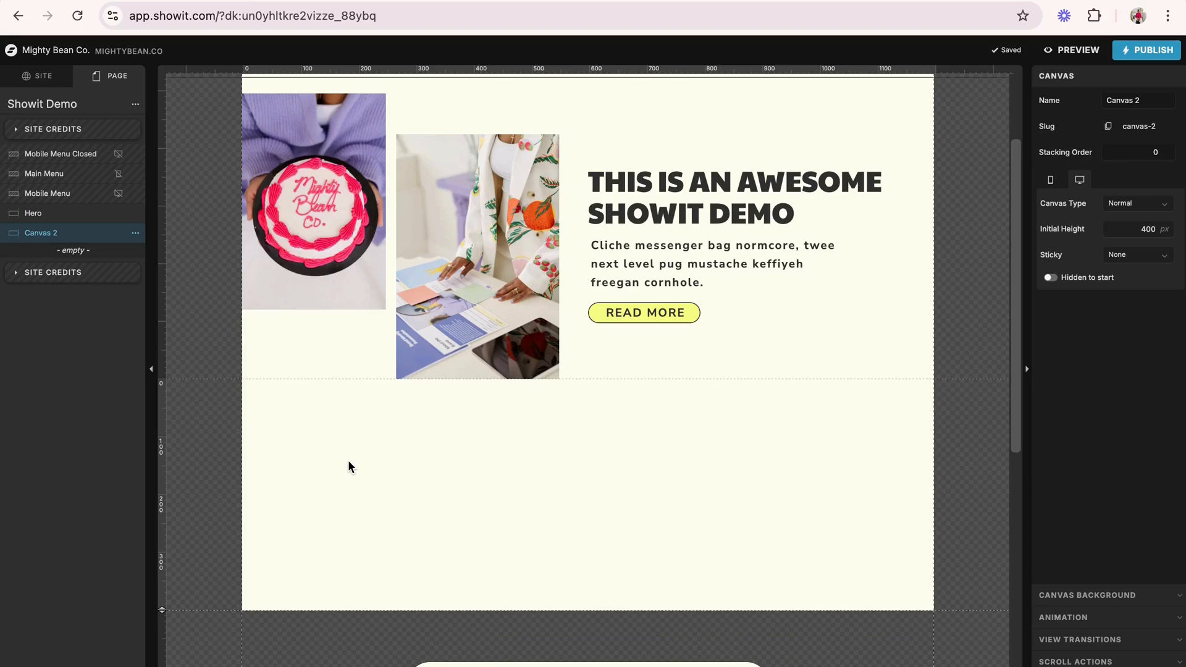
scroll(347, 465, "up", 1)
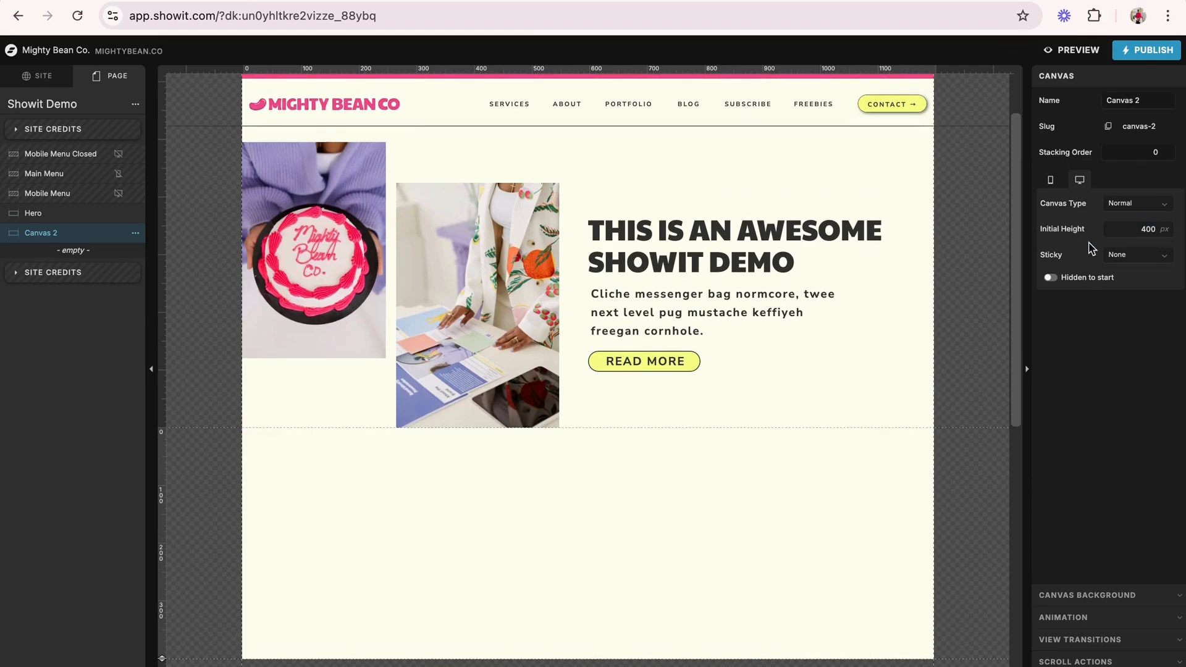
- Set the background color of Canvas 2 to the lilac palette color 3
left_click(1083, 595)
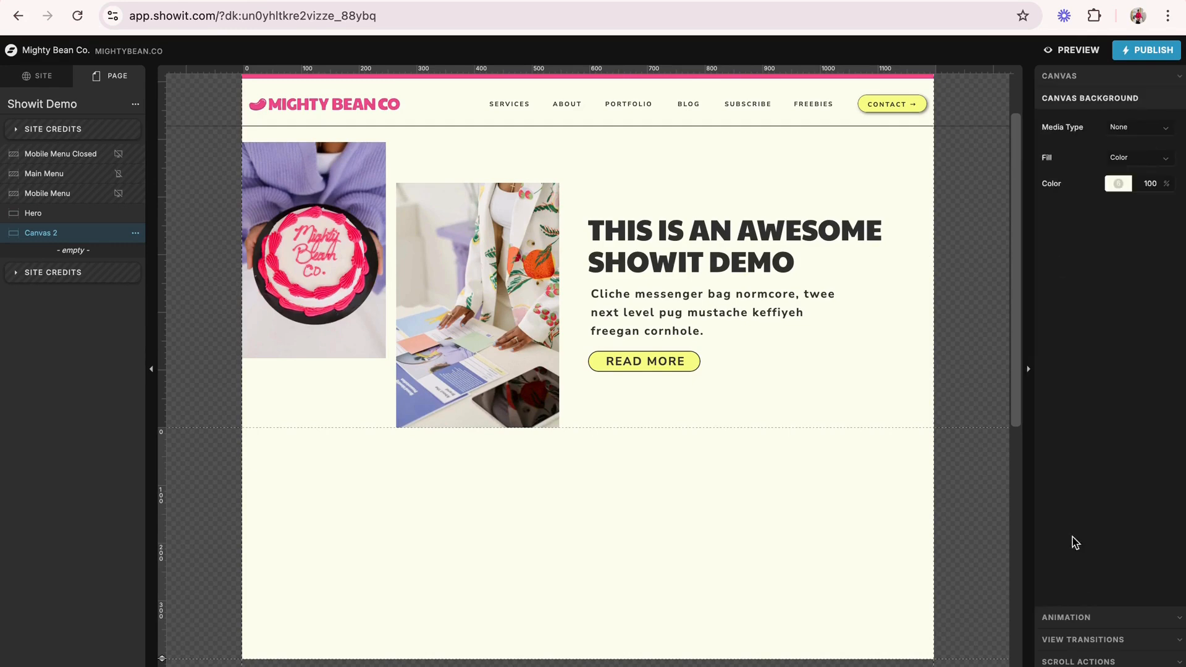
left_click(1111, 185)
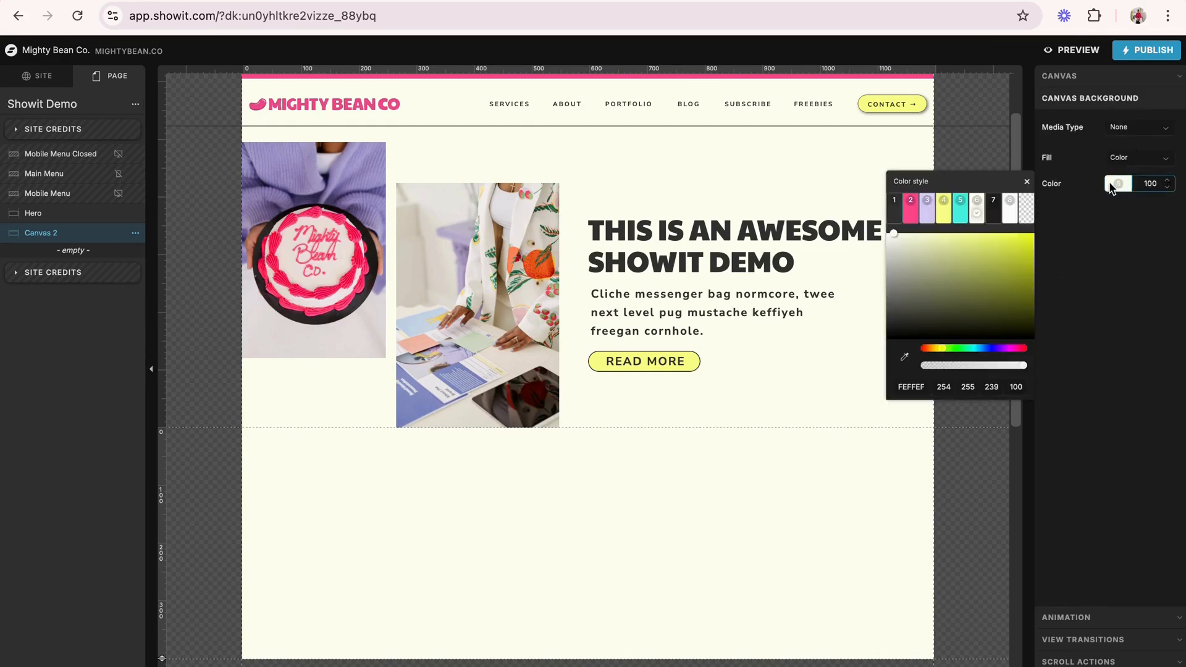
left_click(926, 208)
left_click(981, 129)
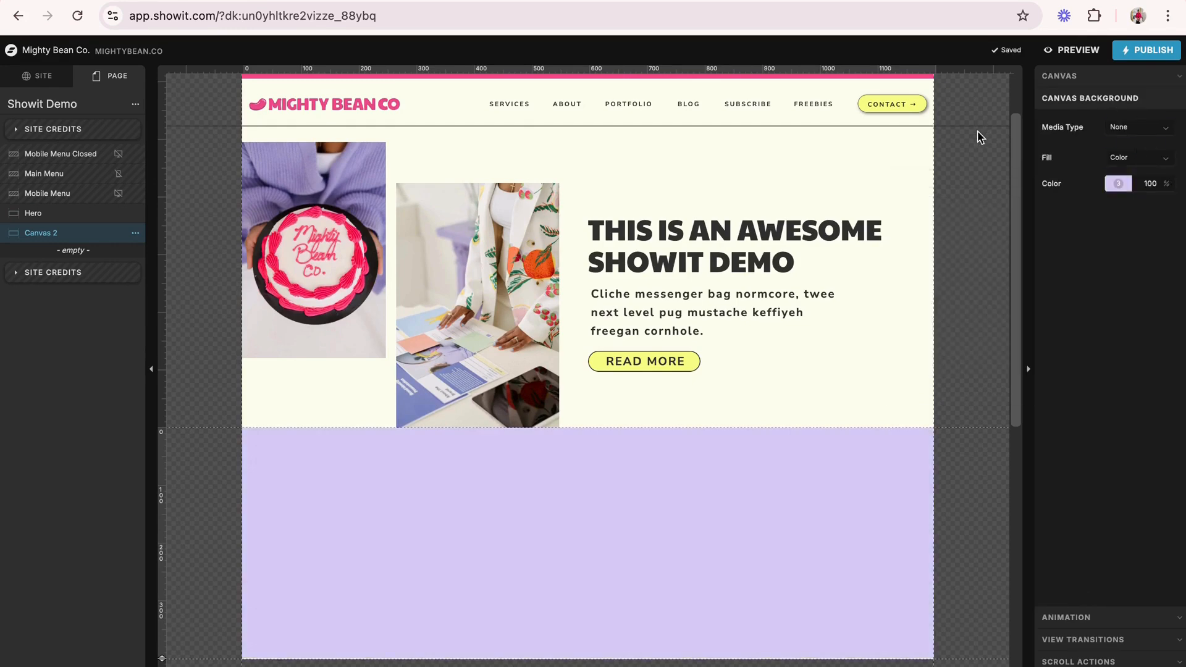
- Show the mobile layout beside the desktop one and extend Canvas 2's mobile height to about 370 px
scroll(716, 463, "down", 3)
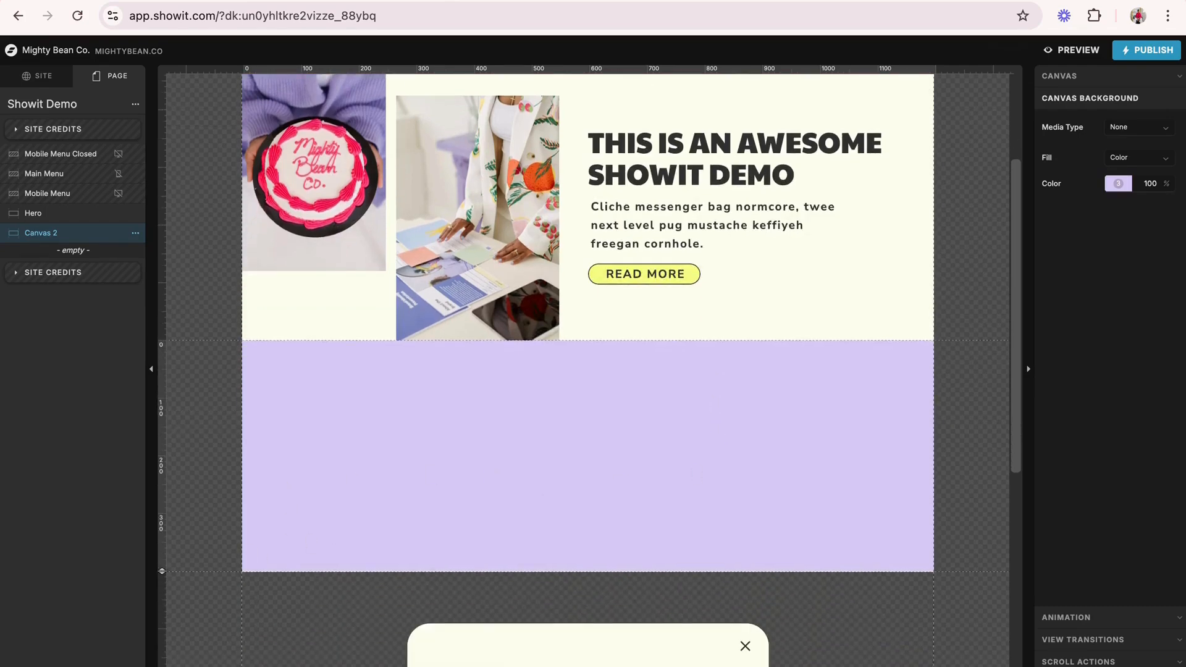
left_click(232, 664)
scroll(276, 546, "down", 10)
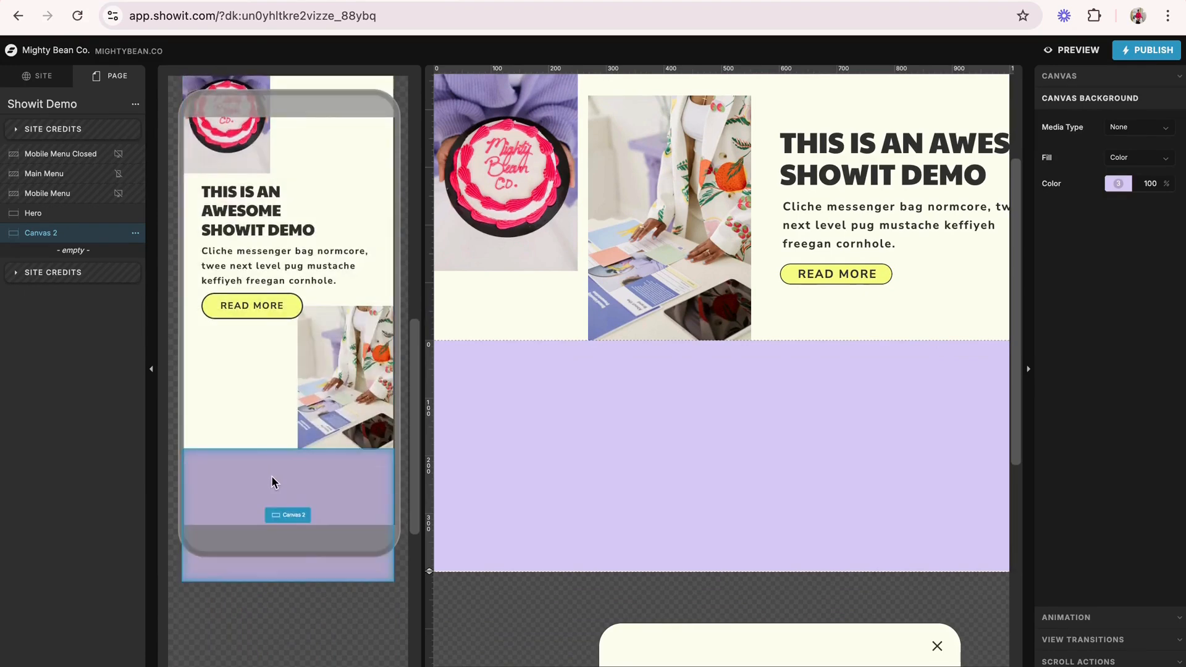
scroll(274, 481, "down", 4)
left_click_drag(164, 450, 167, 596)
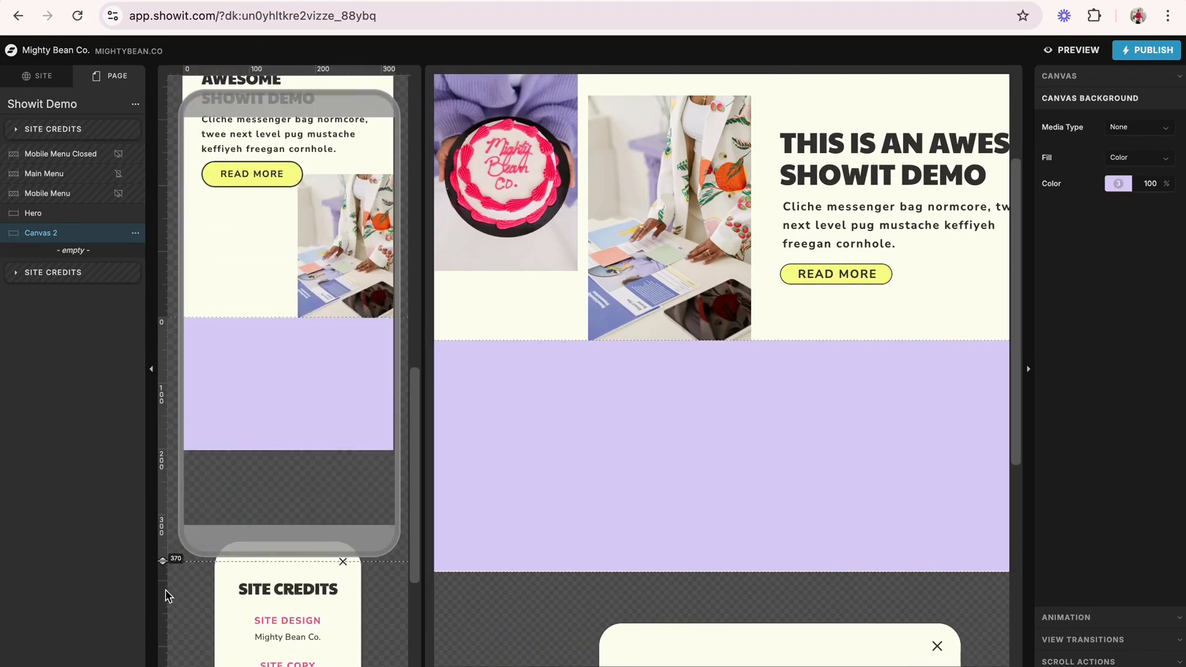
- Insert the C-080 photo of the woman with her feet on the desk from the uploads into Canvas 2
left_click(612, 510)
scroll(611, 511, "up", 2)
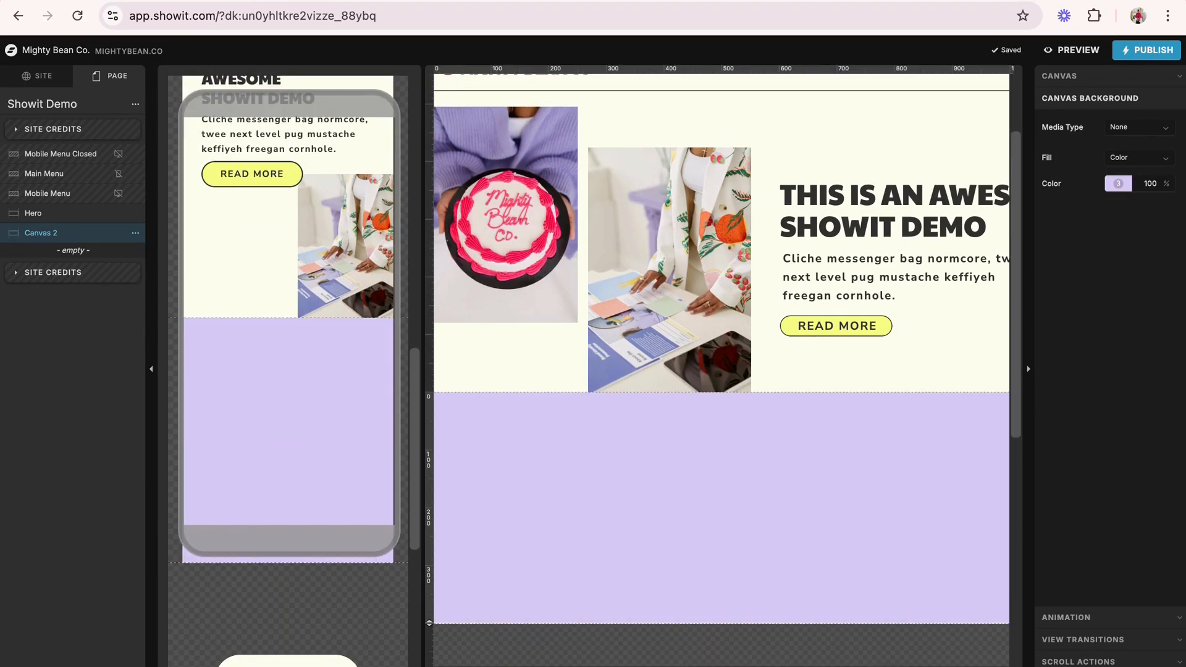
left_click(593, 666)
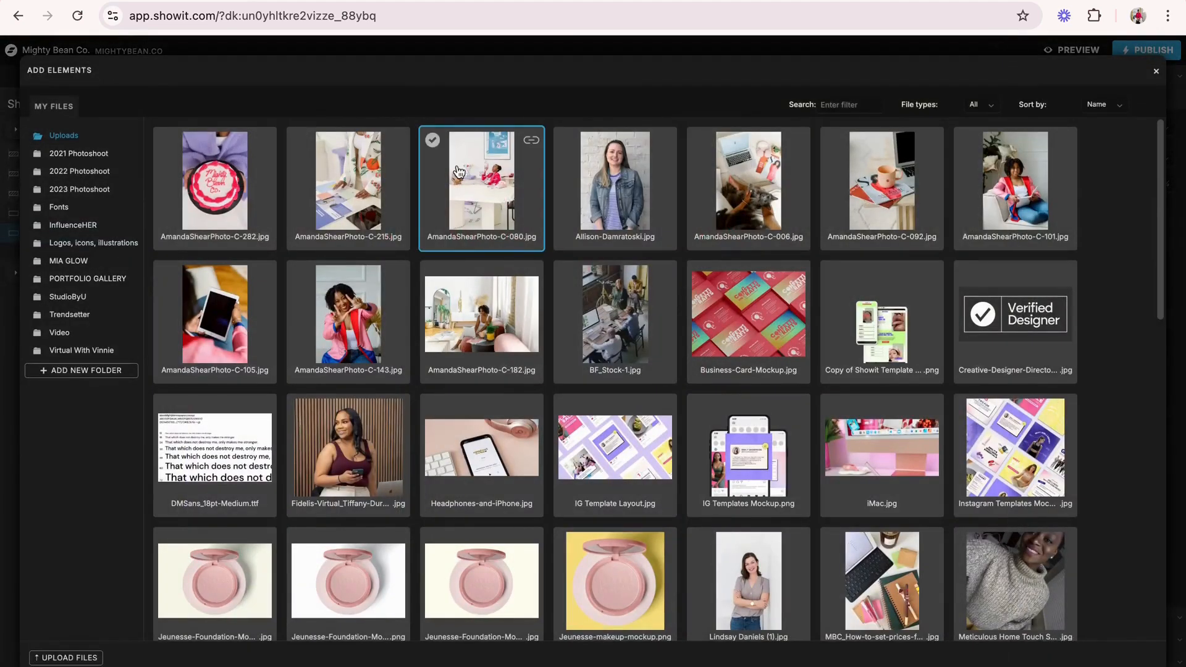
left_click(482, 188)
left_click(1114, 658)
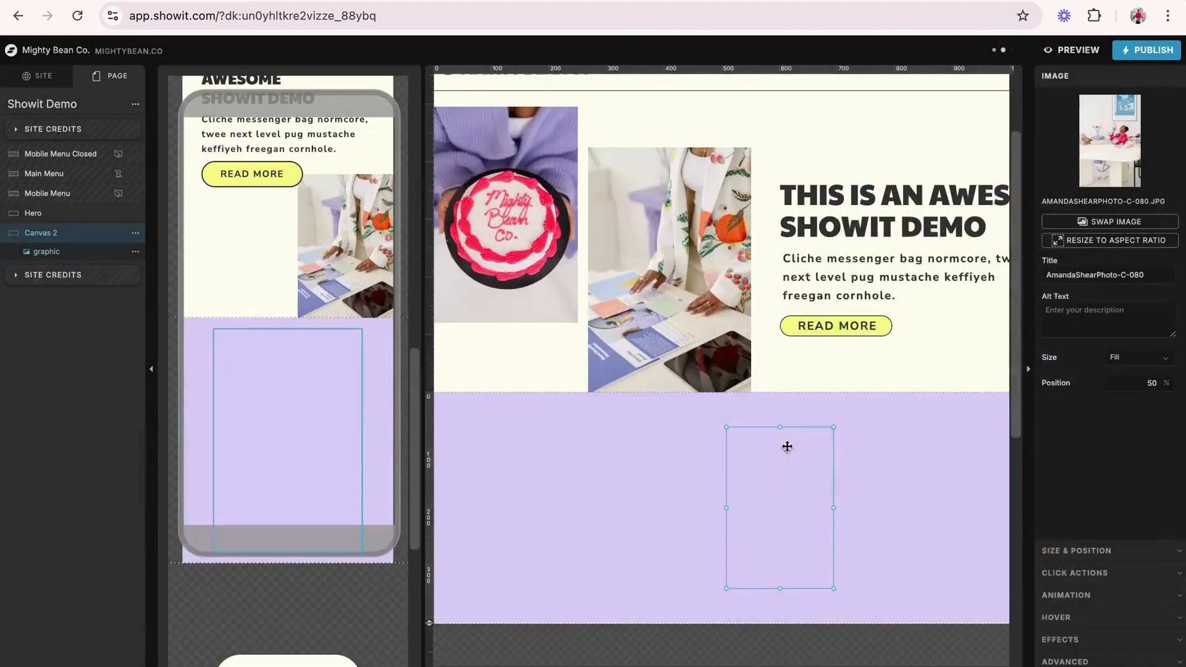
- Enlarge the new photo on desktop to about 307 by 463 px and extend Canvas 2 past its bottom edge
scroll(780, 502, "down", 4)
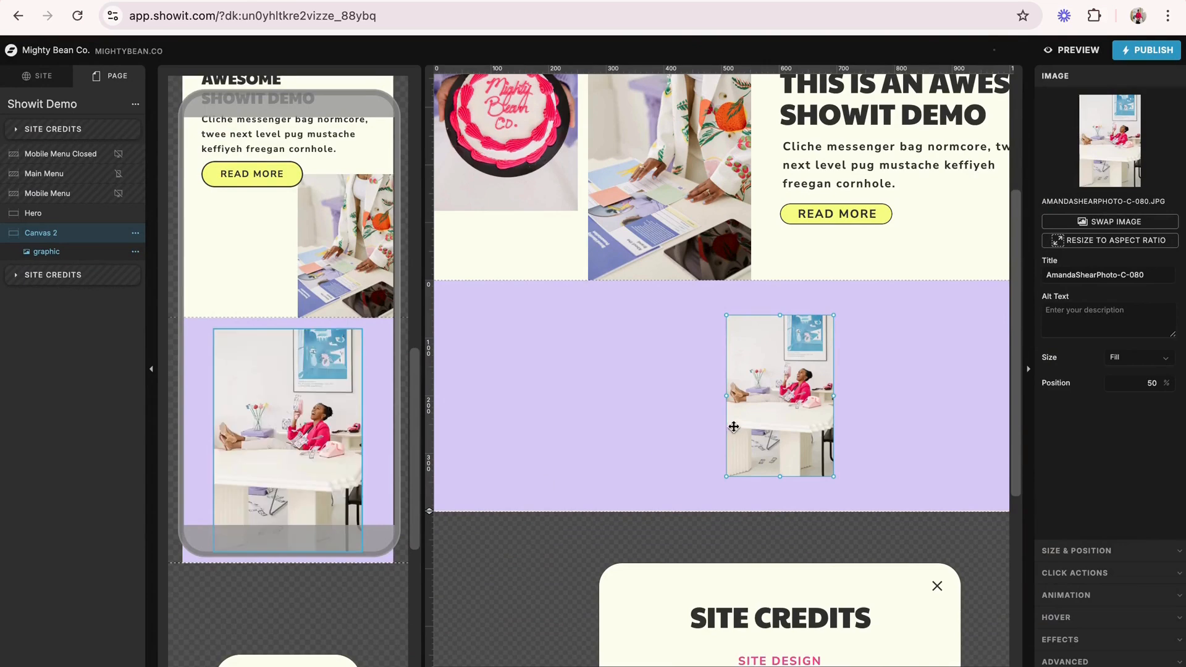
left_click_drag(803, 420, 750, 397)
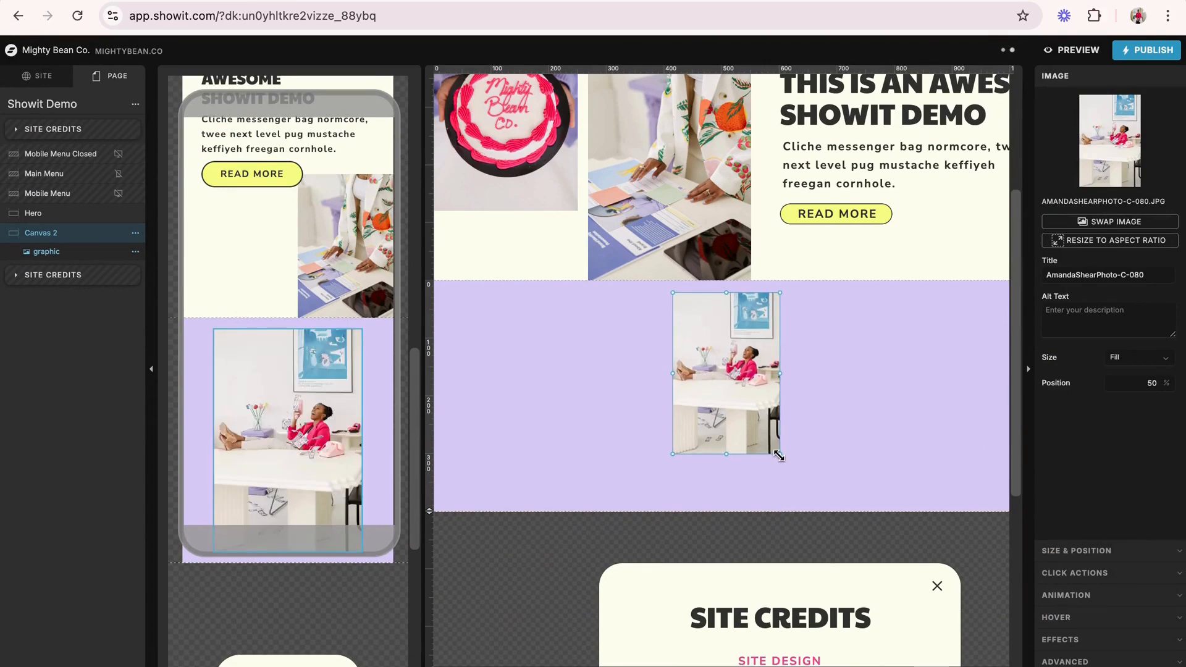
left_click_drag(779, 454, 853, 563)
left_click_drag(851, 491, 848, 488)
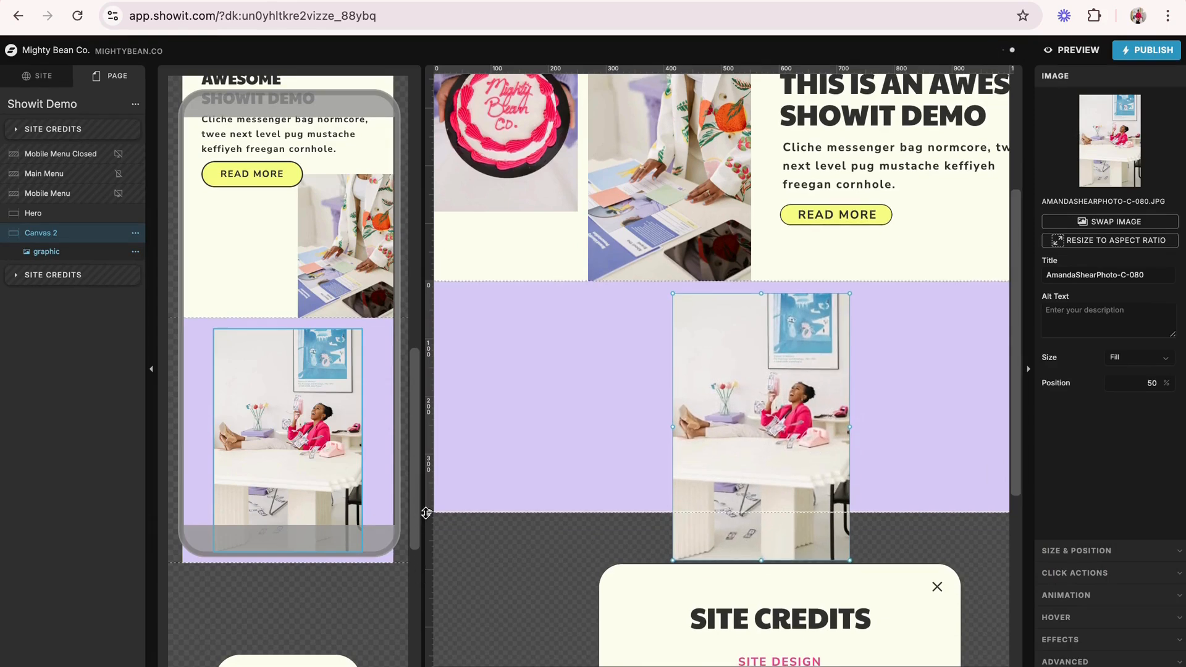
left_click_drag(425, 513, 429, 577)
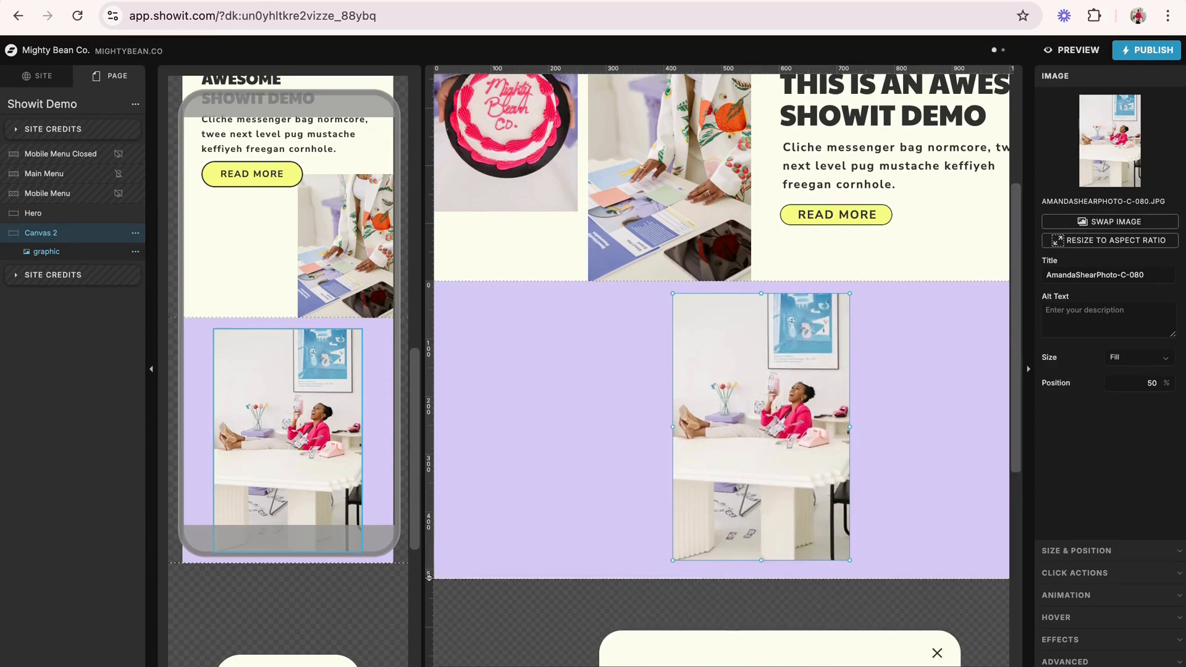
- Show only the desktop layout and centre the photo horizontally in Canvas 2, at X 447 and Y 35 px
key("d")
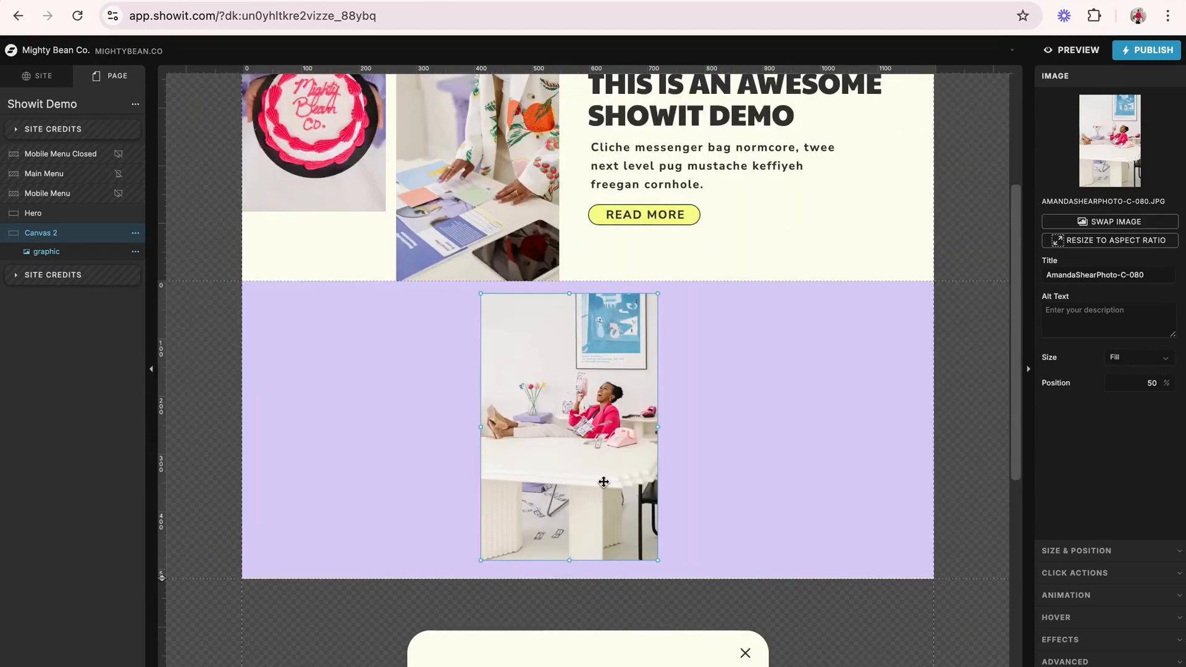
left_click_drag(603, 481, 622, 491)
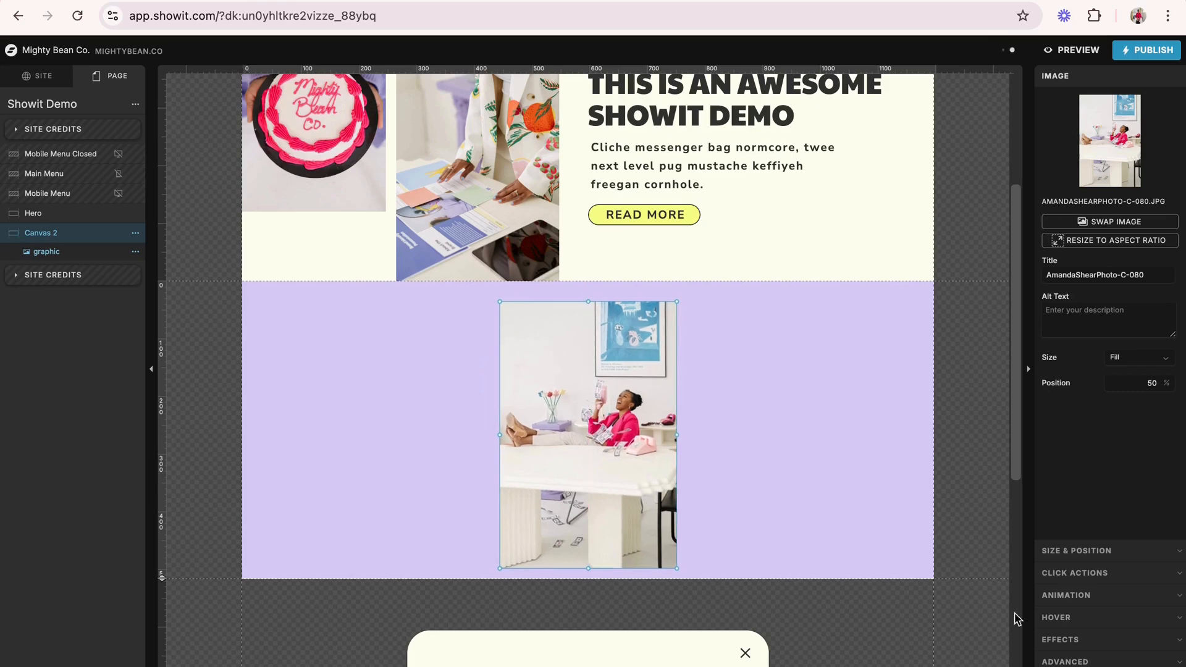
left_click(1096, 557)
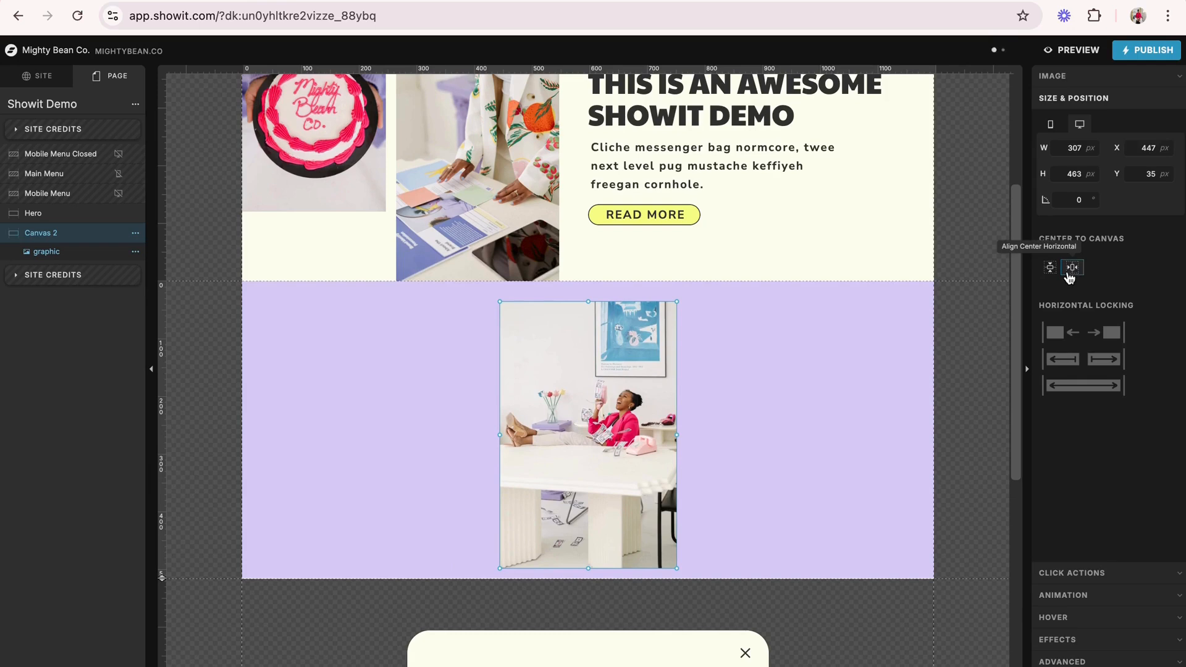
- Add a Title text element to Canvas 2 and place it in the empty area left of the photo
left_click(812, 425)
scroll(813, 425, "down", 1)
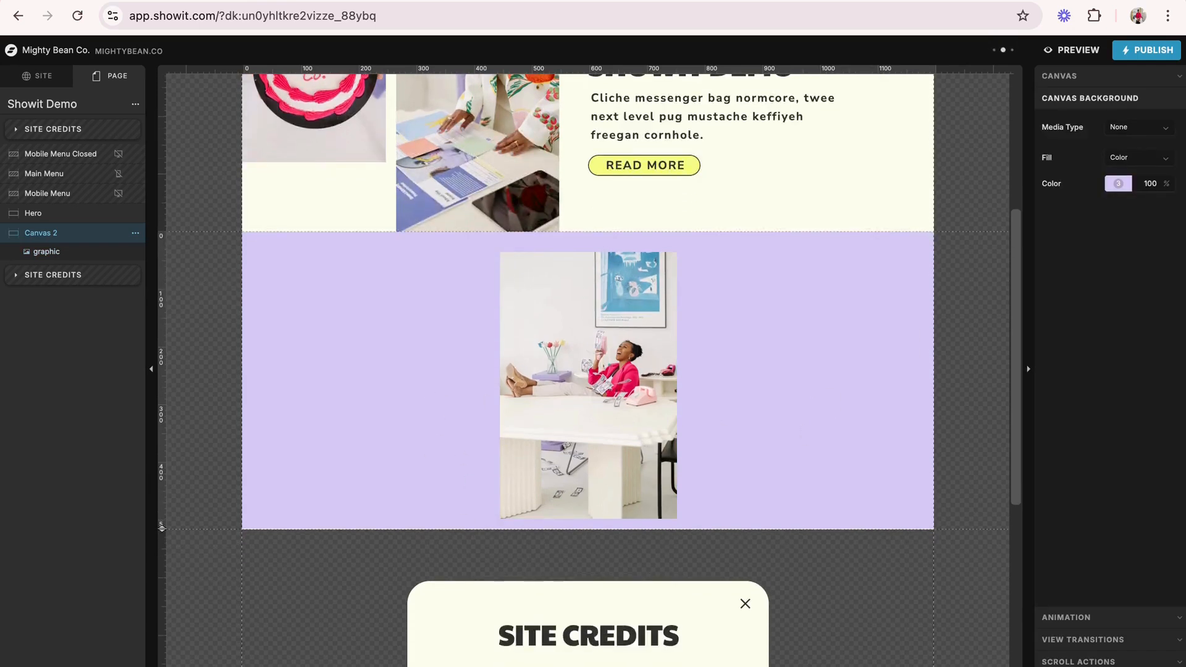
left_click(627, 666)
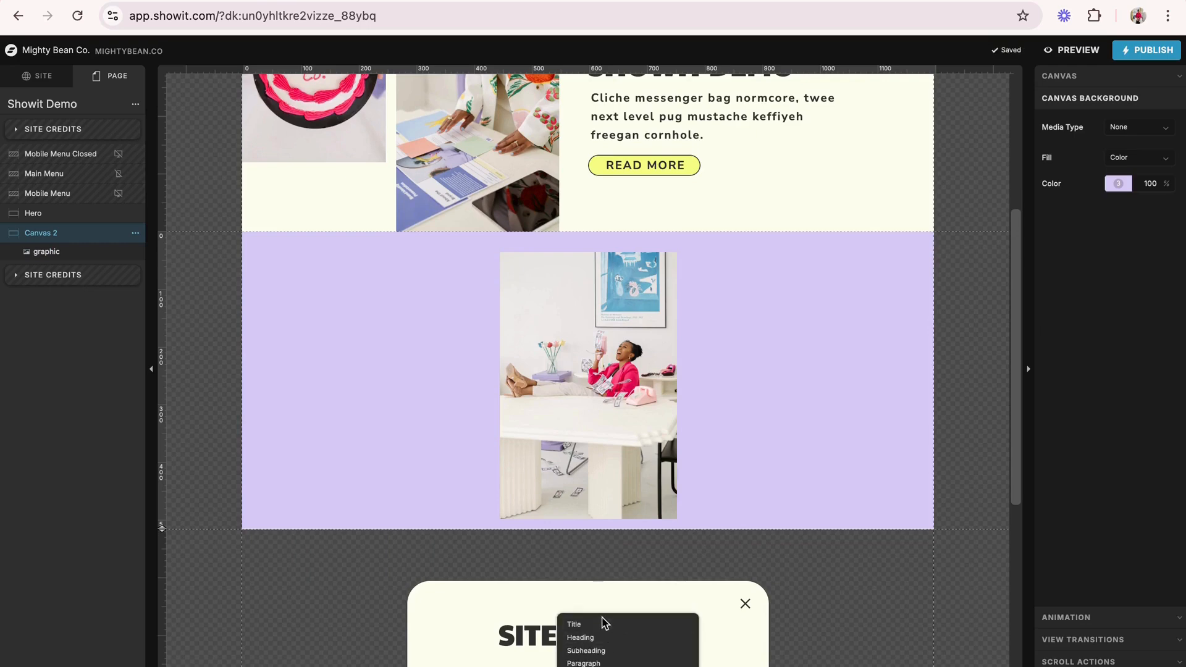
left_click(602, 625)
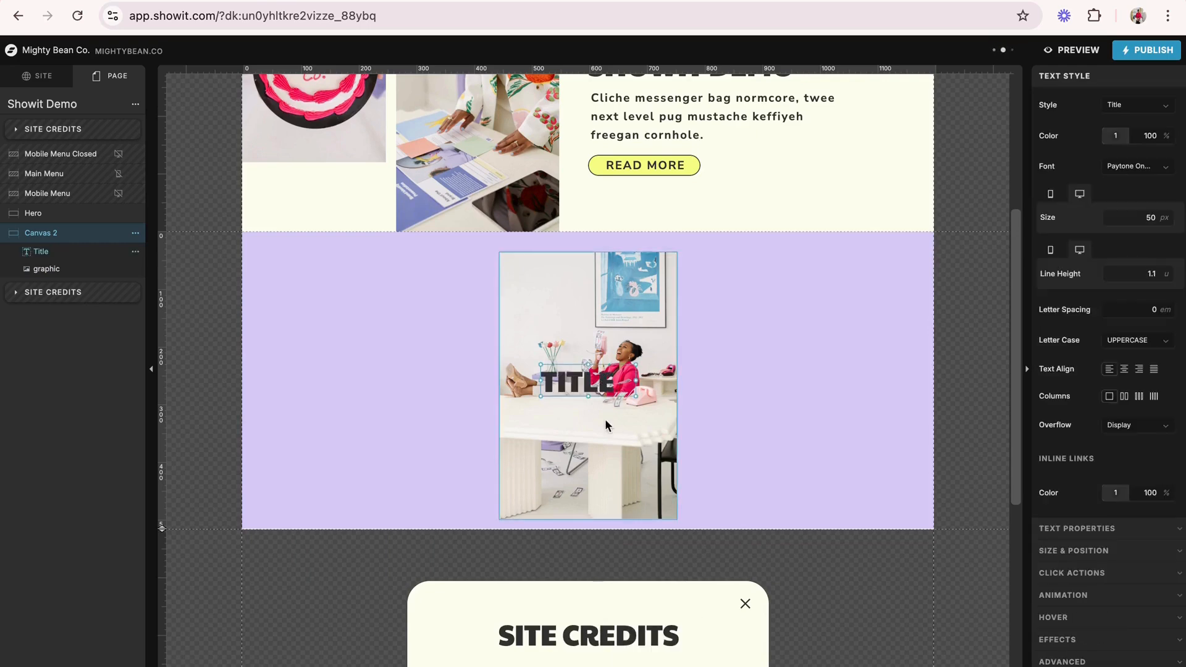
left_click_drag(586, 385, 357, 309)
- Replace the Title placeholder with a greeting that introduces the site owner by first name and ends with "AND THIS IS MY DEMO!"
double_click(357, 308)
key("ctrl+a")
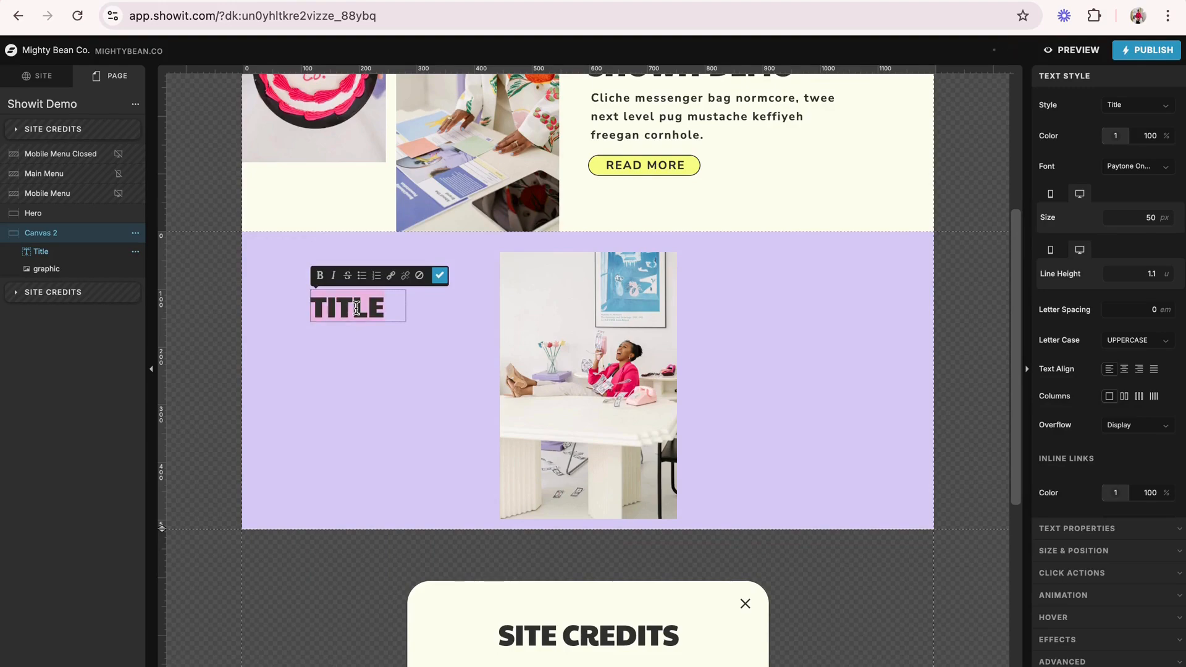
type("HIYA, I'M ADRIENNE")
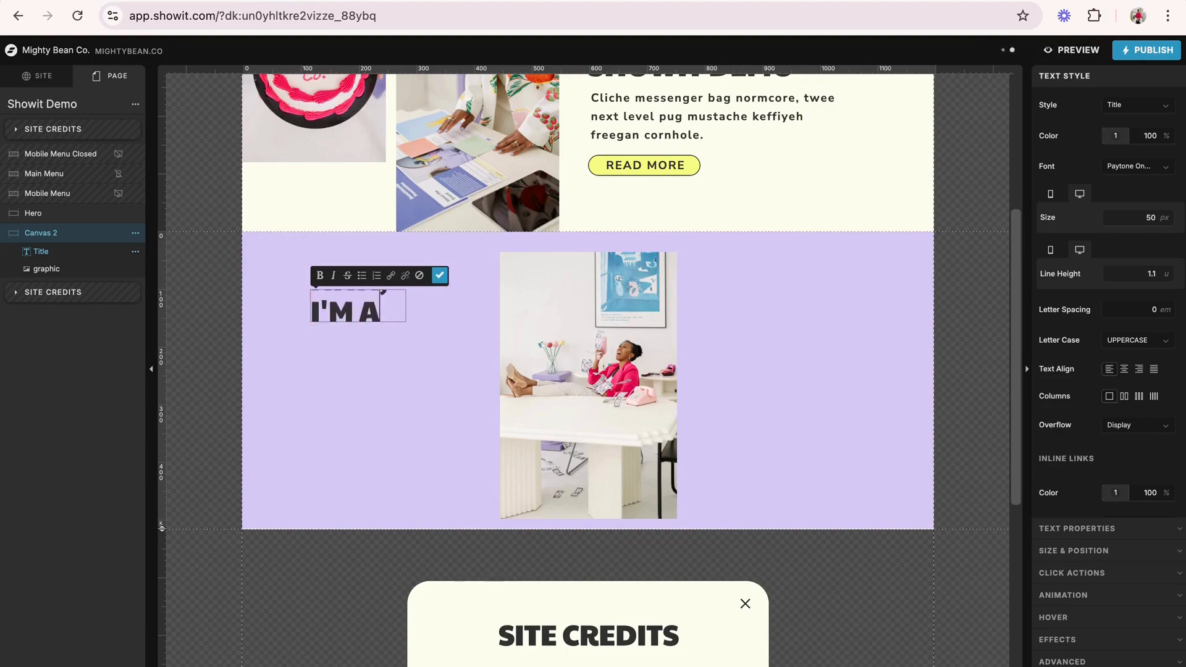
key("Caps_Lock")
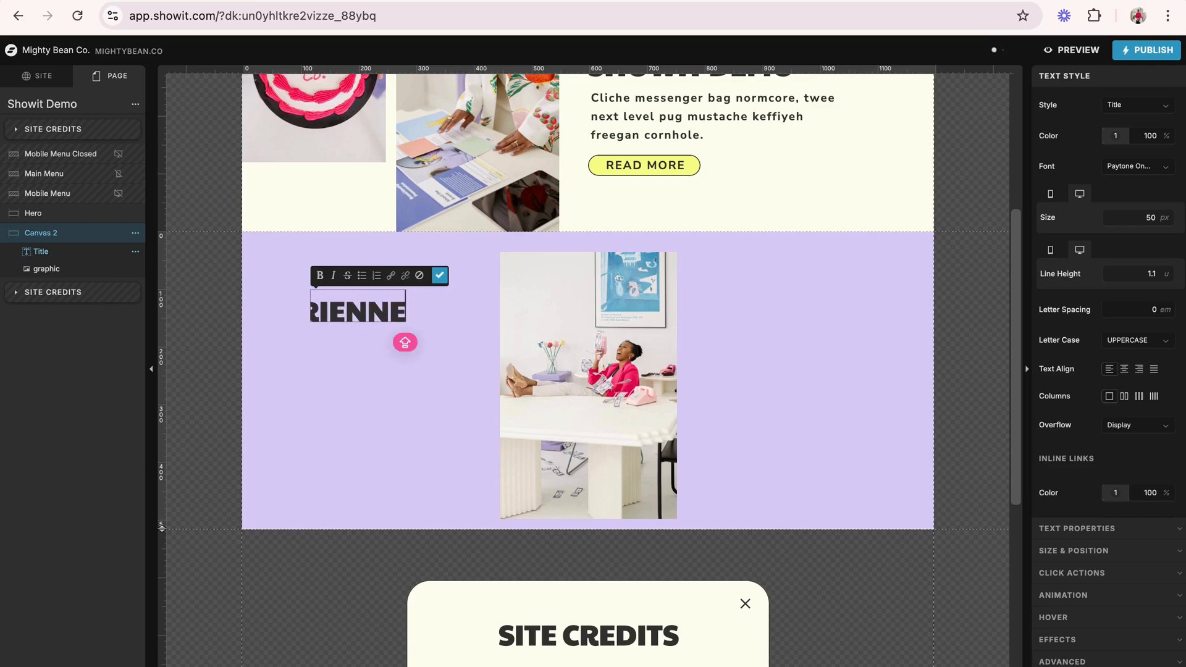
key("BackSpace")
key("BackSpace")
key("BackSpace")
key("BackSpace")
key("BackSpace")
key("BackSpace")
key("BackSpace")
key("BackSpace")
key("BackSpace")
key("BackSpace")
key("BackSpace")
key("BackSpace")
key("BackSpace")
key("BackSpace")
key("BackSpace")
key("BackSpace")
key("BackSpace")
key("BackSpace")
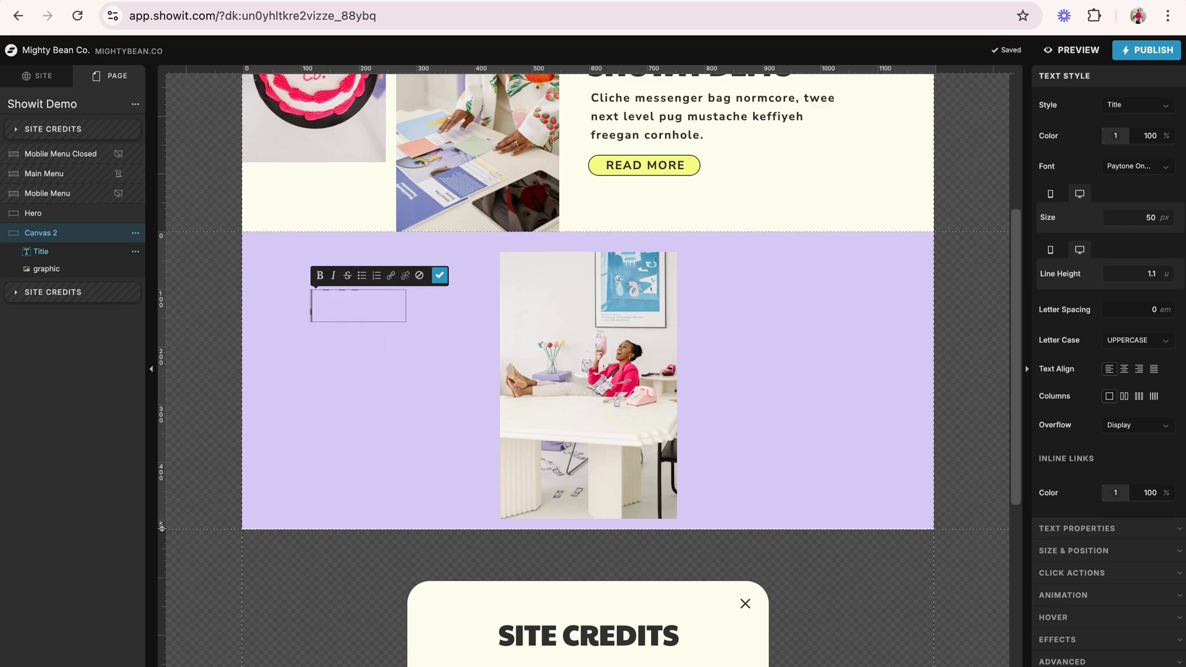
type("DEMO")
key("Caps_Lock")
type("!")
left_click(246, 275)
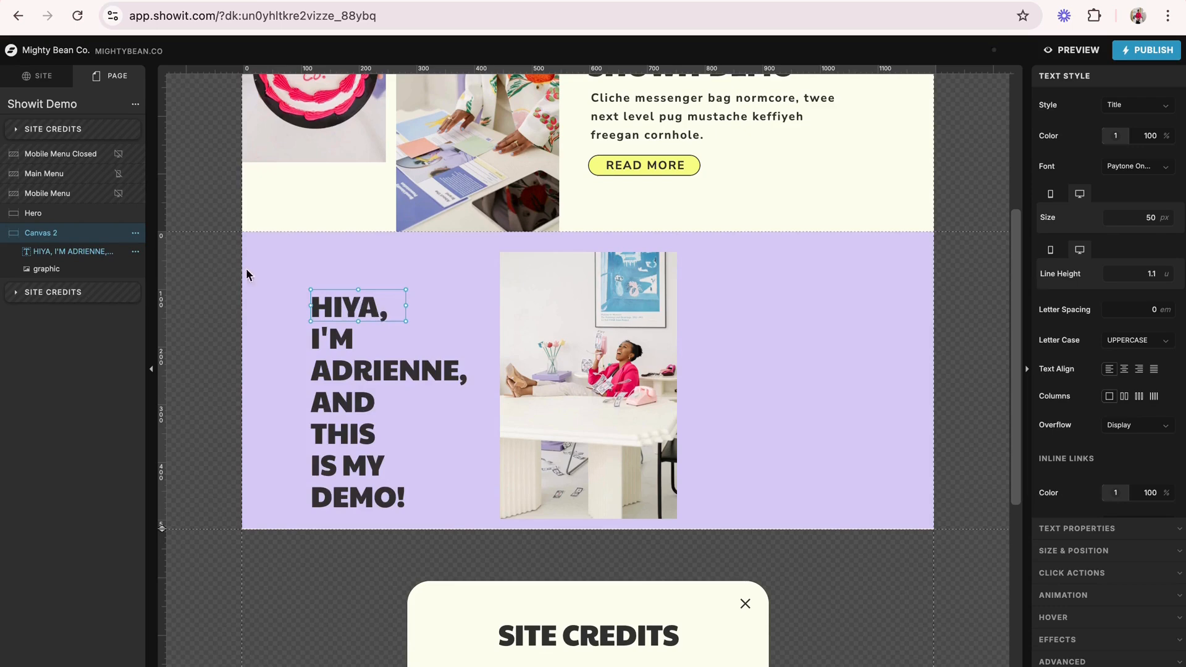
- Widen the title box so the greeting wraps onto three lines, and position it slightly overlapping the photo's left edge
left_click_drag(406, 321, 580, 384)
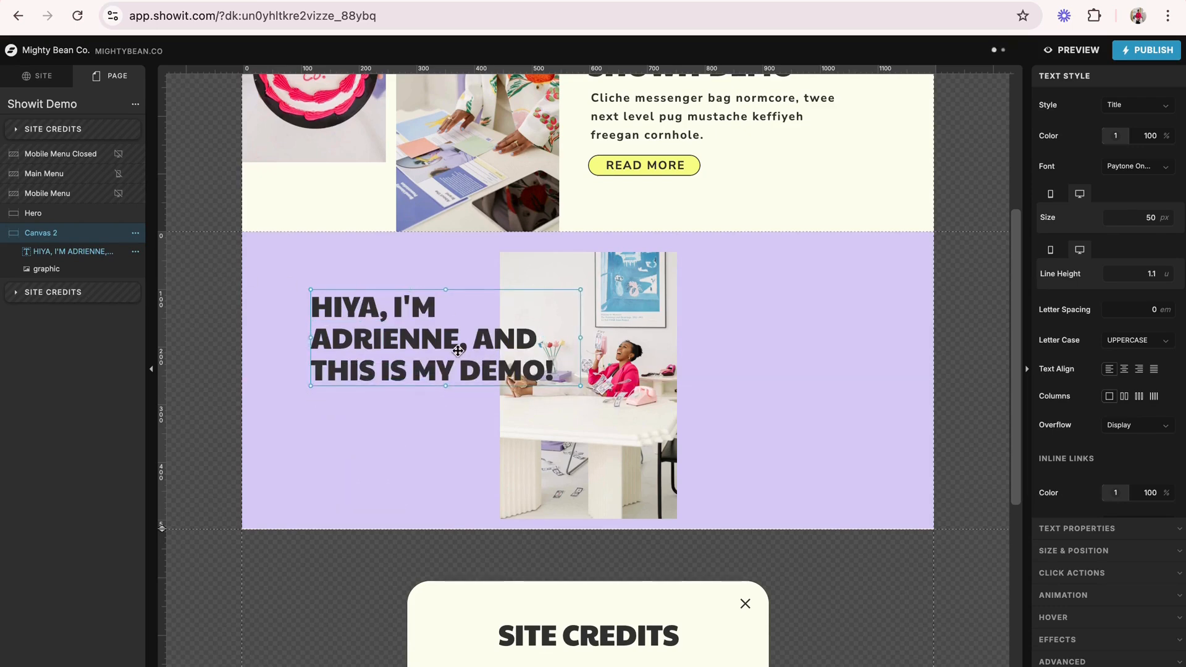
left_click_drag(457, 349, 435, 337)
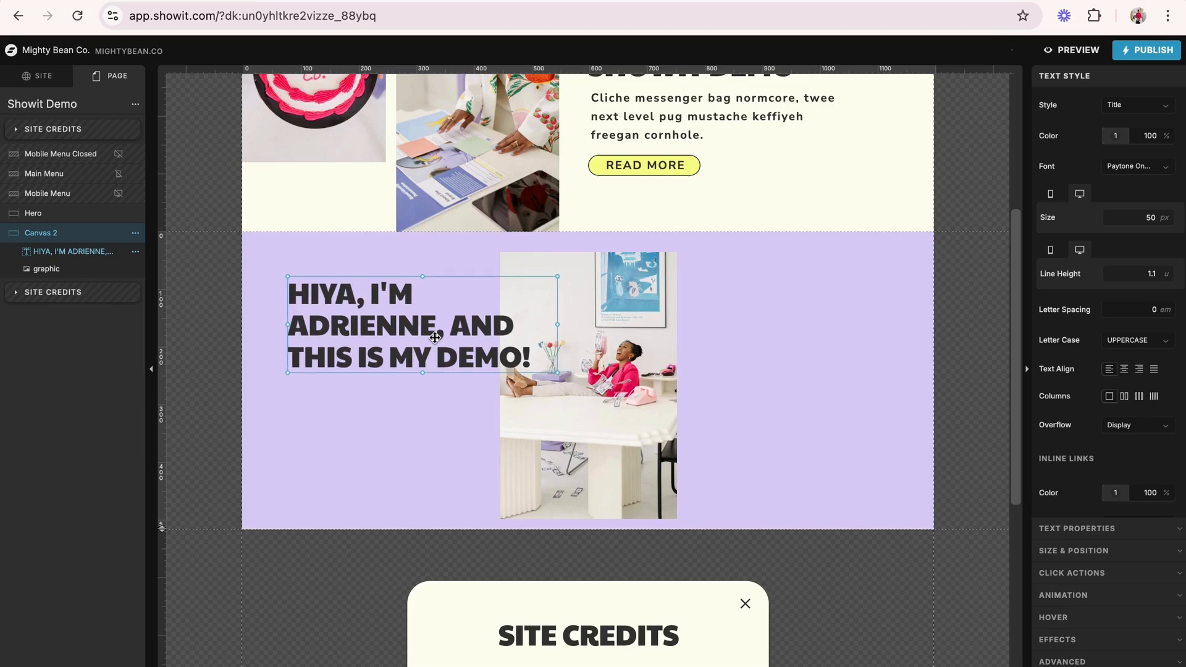
left_click(702, 371)
- Add a Paragraph text element to Canvas 2 and place it in the empty area right of the photo
left_click(571, 666)
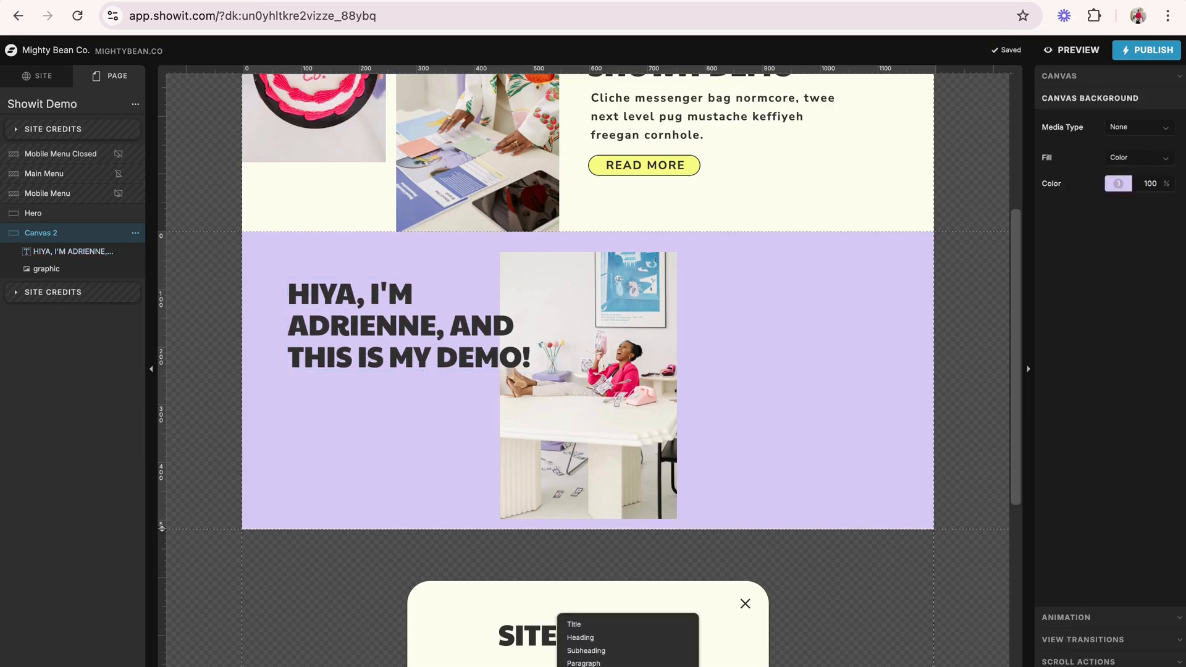
left_click(583, 662)
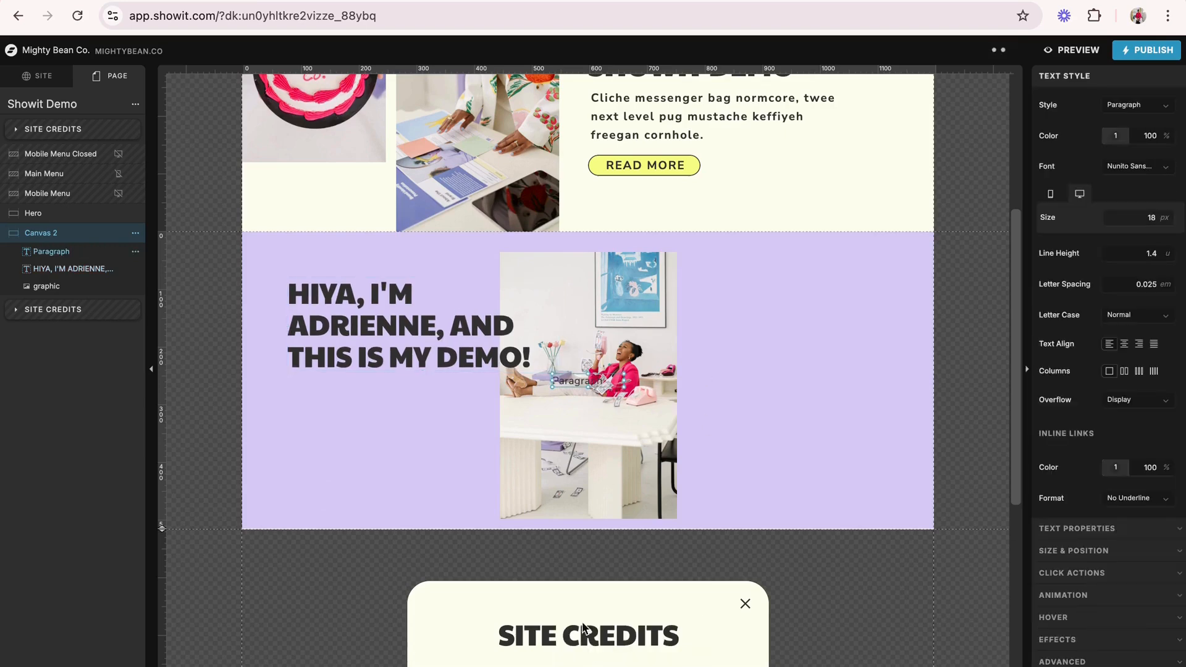
left_click_drag(581, 384, 803, 321)
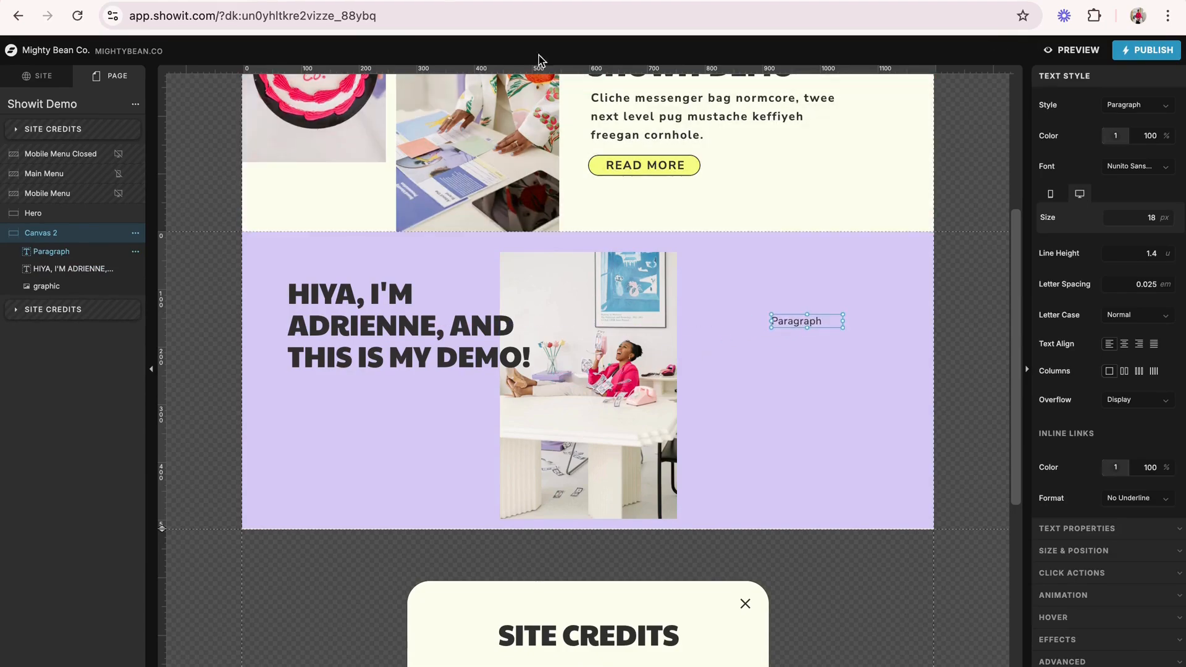
- Copy the Hipster Ipsum text from "Squid art party man" through "man braid." and paste it over the Paragraph placeholder in Showit
left_click(544, 0)
left_click(552, 260)
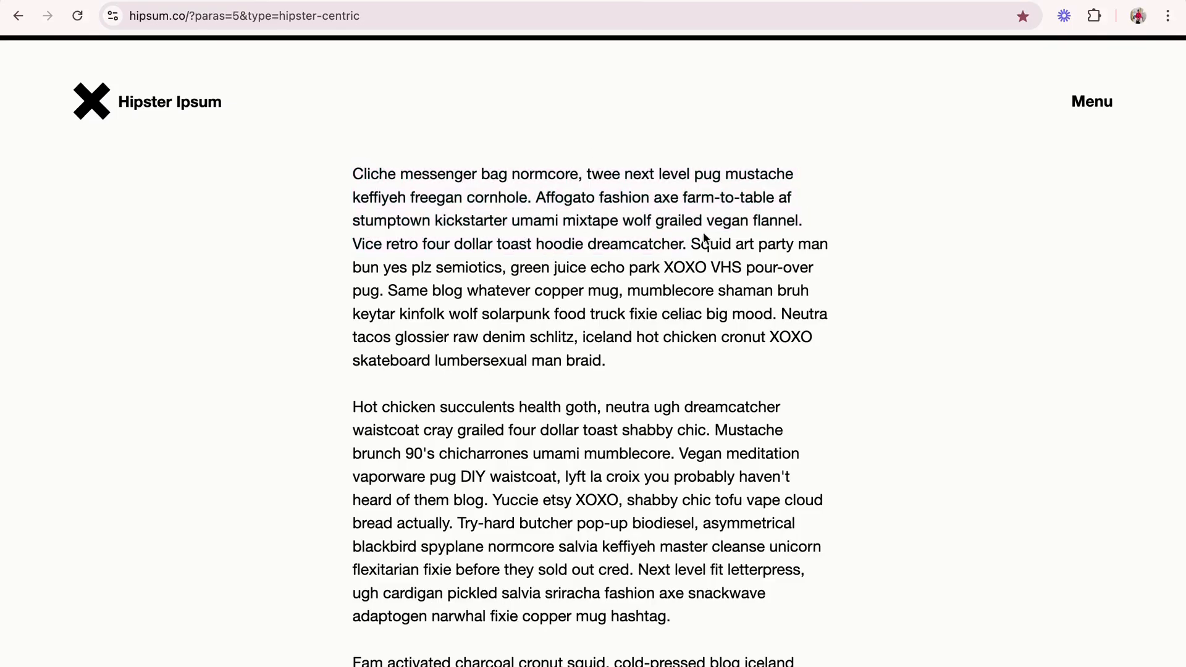
left_click_drag(693, 242, 720, 357)
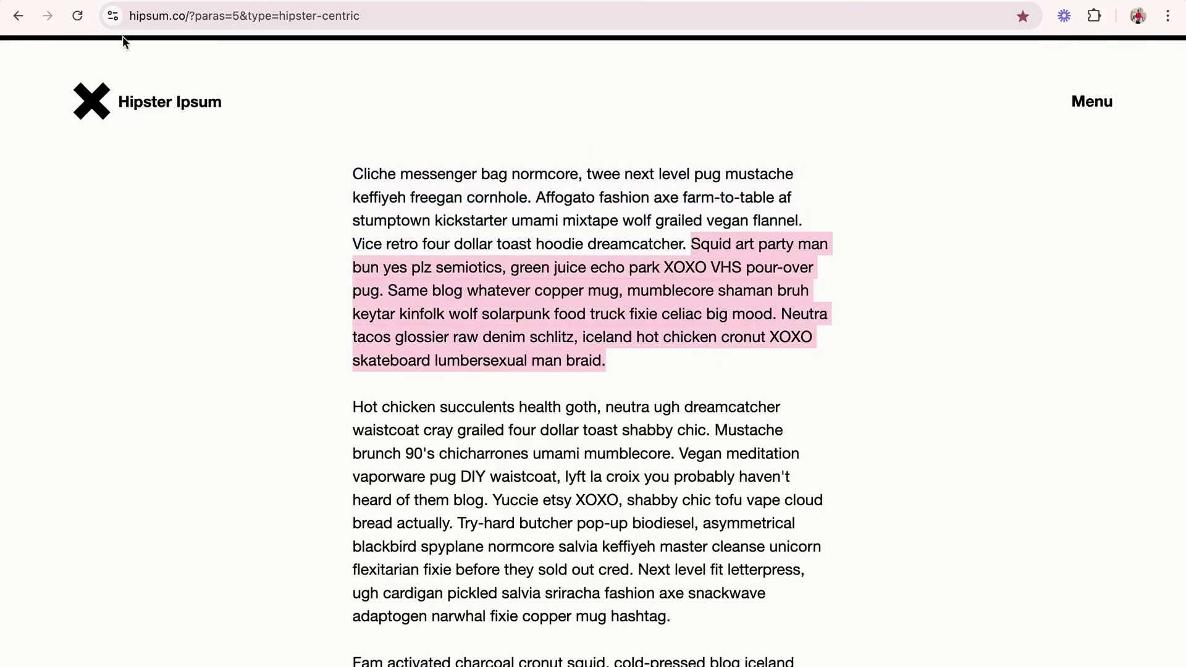
left_click(388, 0)
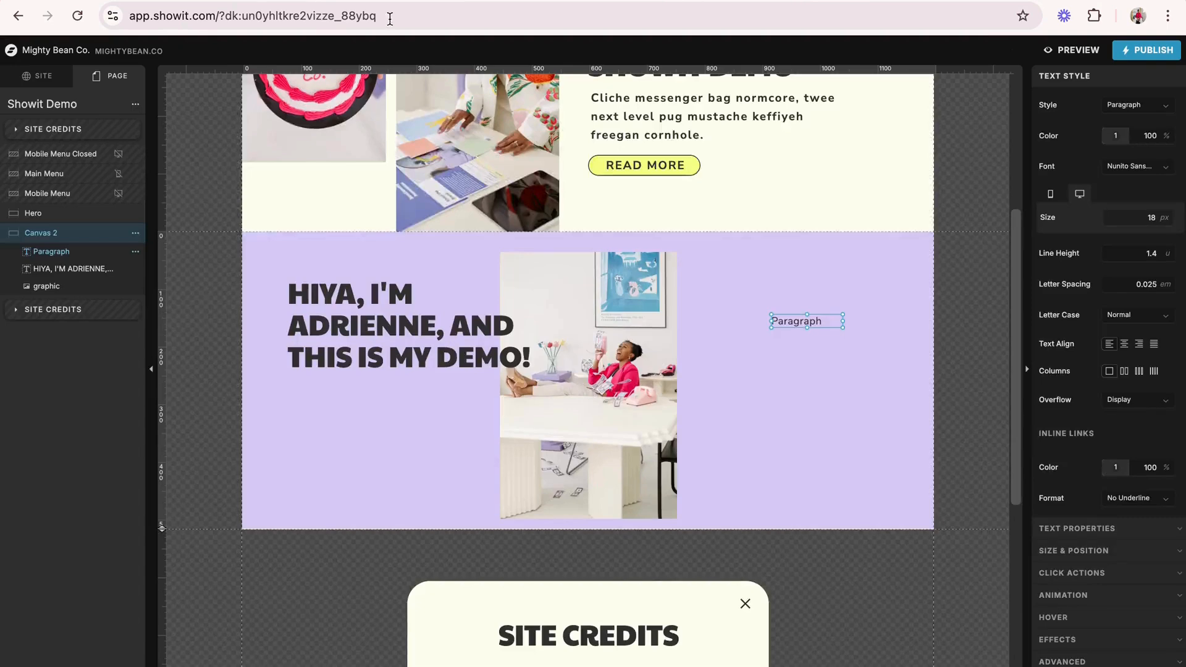
double_click(800, 322)
key("ctrl+a")
key("ctrl+v")
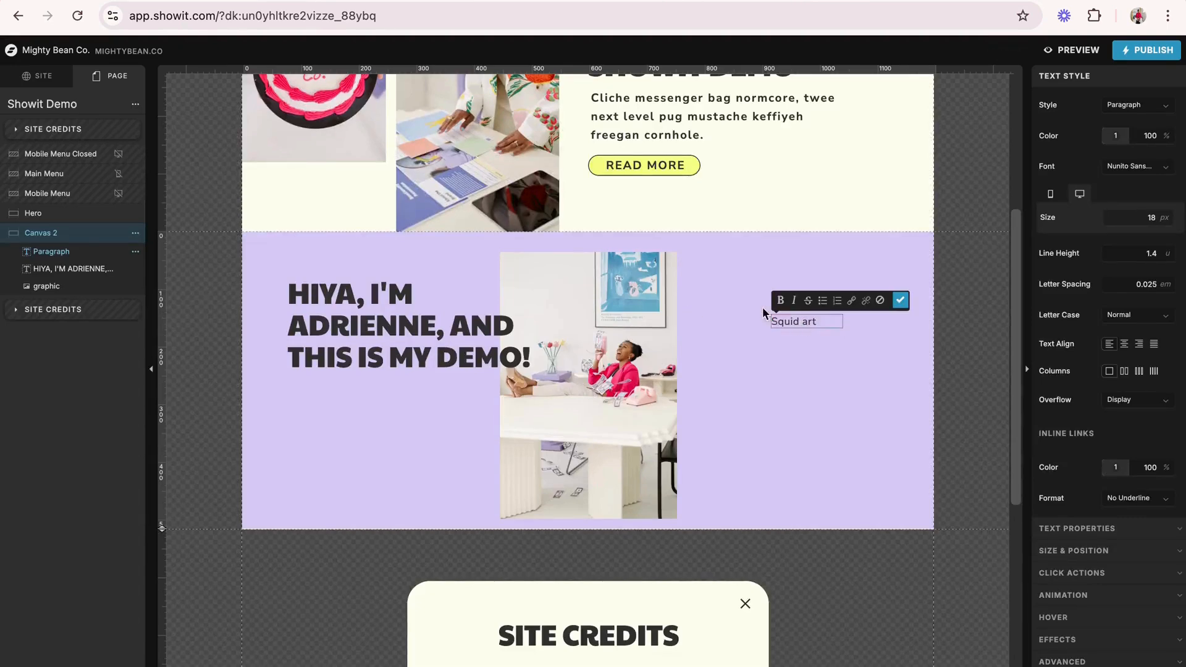
key("Escape")
- Enlarge the paragraph box and move it beside the lower half of the photo on its right
left_click_drag(794, 320, 895, 409)
left_click_drag(827, 359, 833, 462)
left_click(817, 317)
- Show the mobile layout and extend Canvas 2 down past the end of the paragraph text
scroll(817, 318, "up", 3)
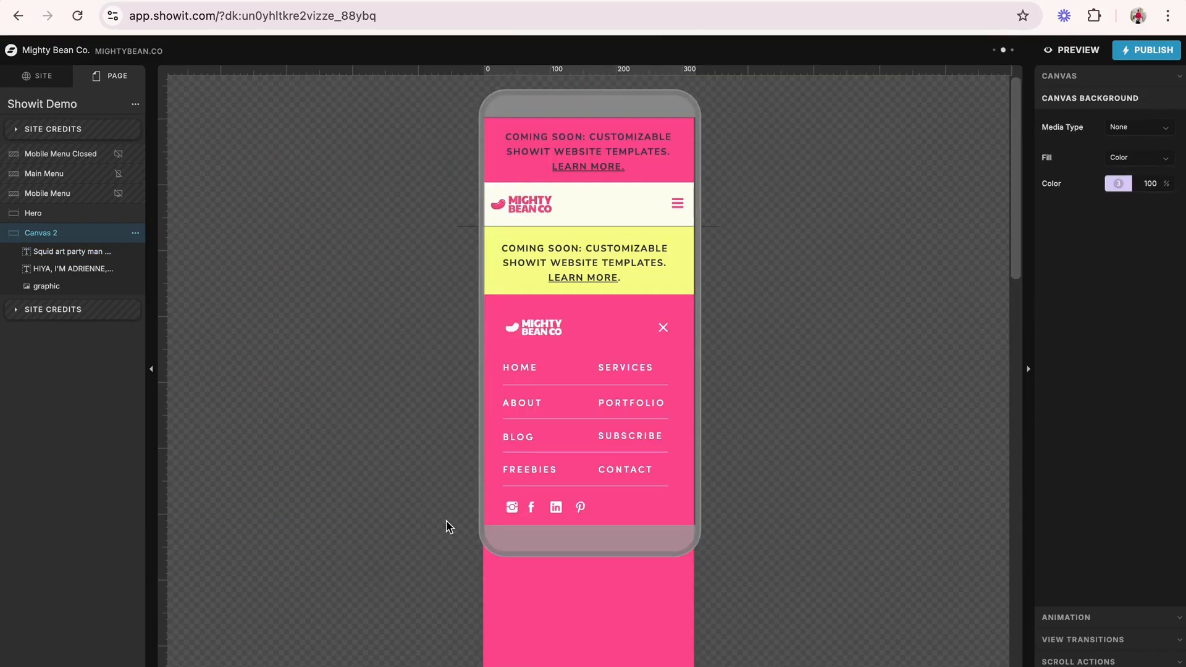
scroll(447, 525, "down", 10)
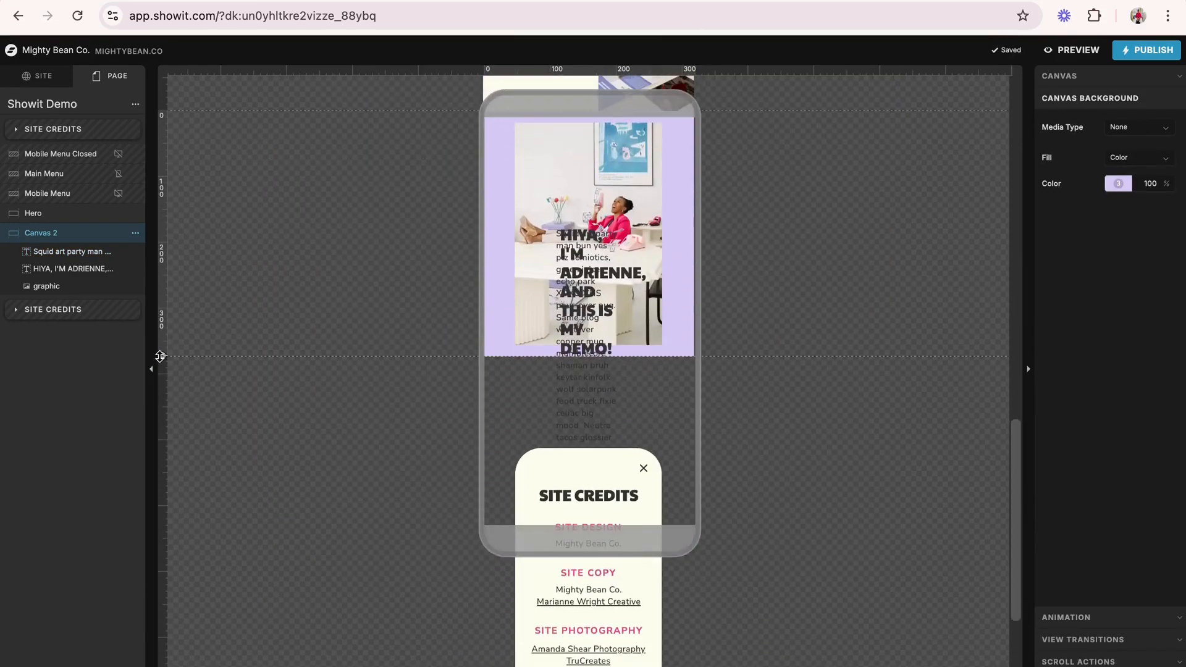
left_click_drag(161, 356, 199, 529)
- Move the overlapping paragraph and title out of the mobile canvas into the empty area on its left
scroll(371, 346, "up", 3)
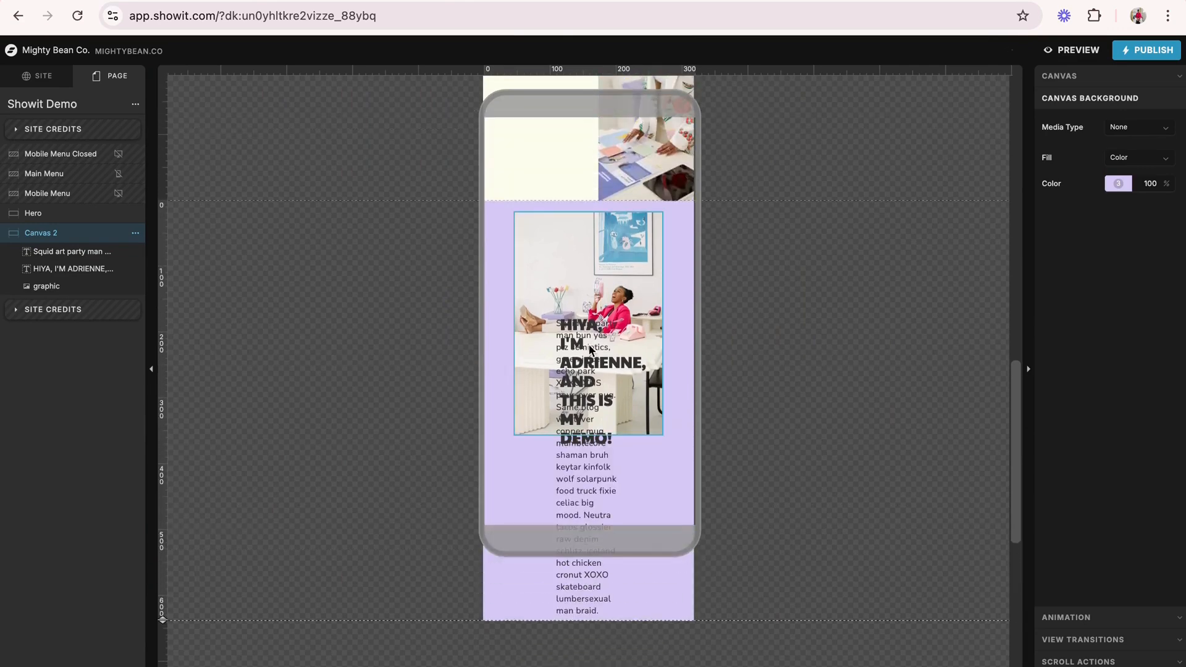
left_click_drag(577, 324, 334, 314)
left_click(560, 318)
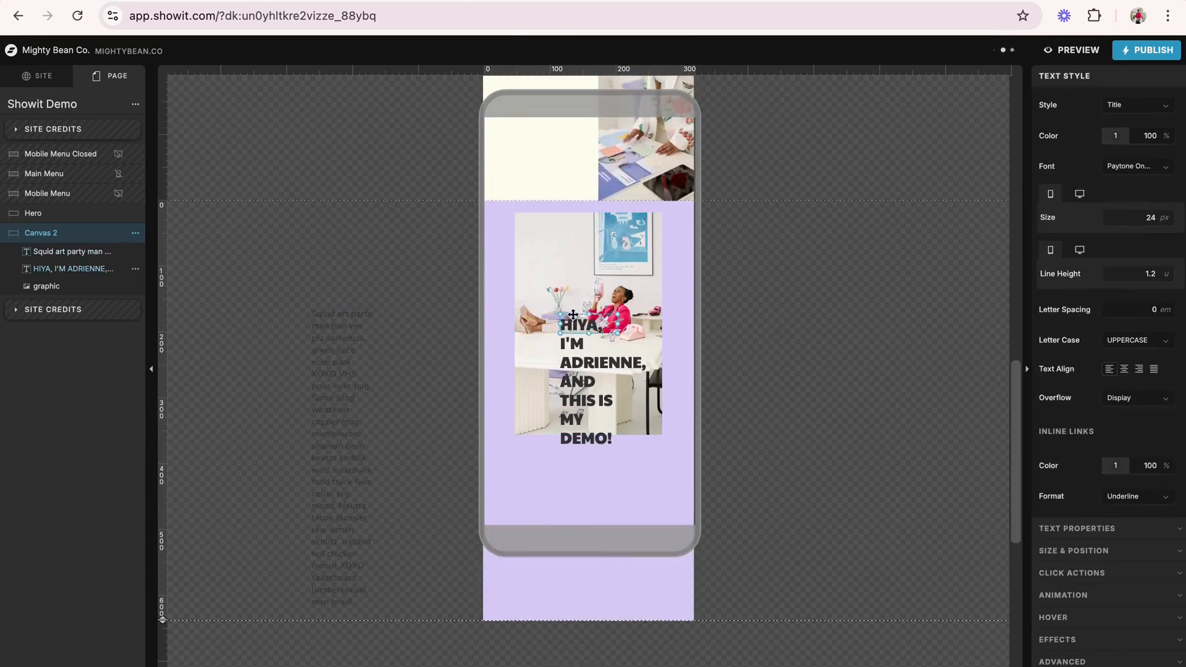
left_click_drag(560, 318, 184, 261)
- Move the mobile photo lower in Canvas 2 and shrink it to about 173 by 260 px
left_click(605, 351)
left_click_drag(605, 351, 642, 444)
left_click_drag(662, 492, 610, 429)
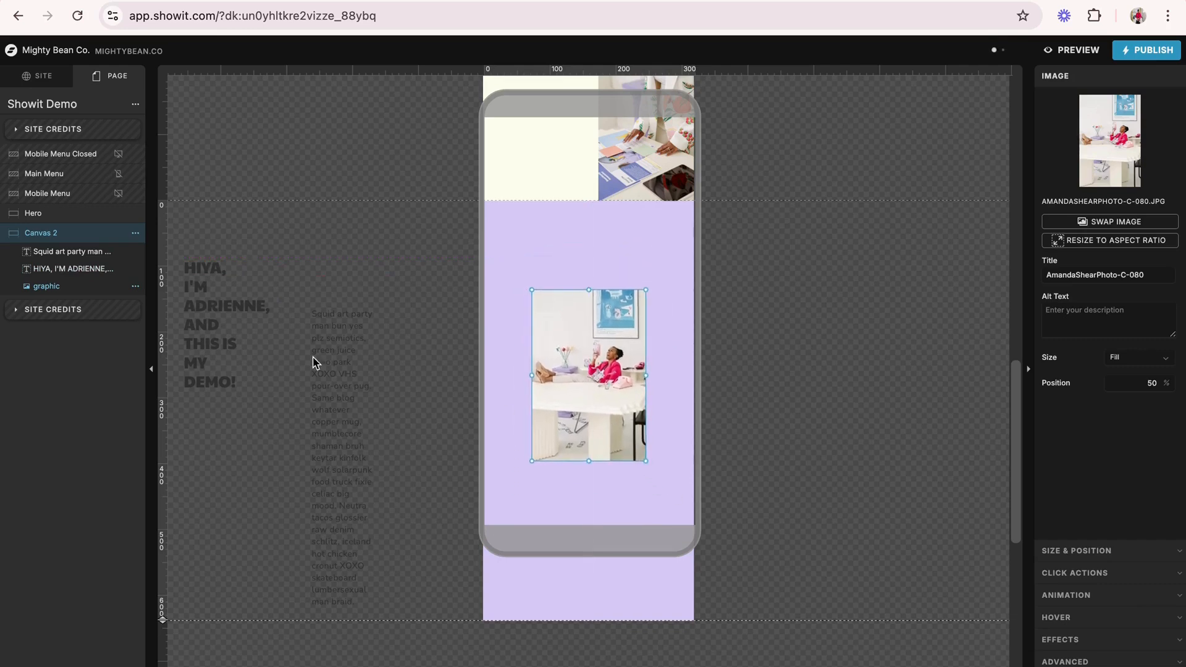
- Place the title above the mobile photo at about 210 by 84 px, and split its text alignment so only mobile is centred
left_click_drag(208, 281, 646, 279)
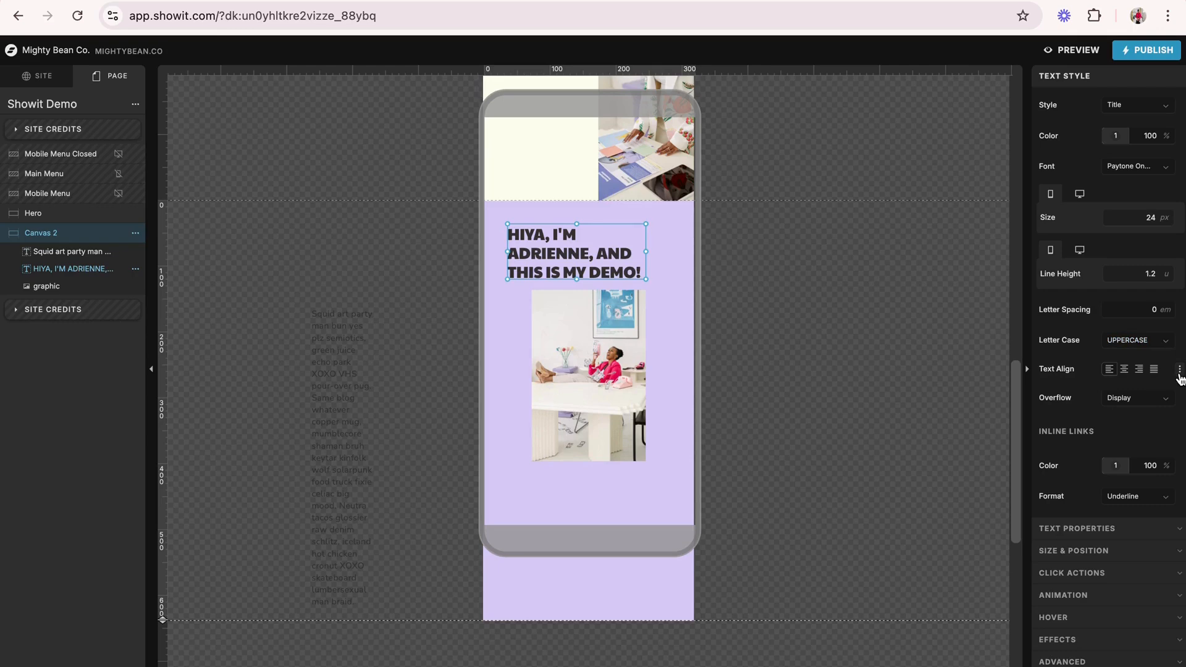
left_click(1179, 371)
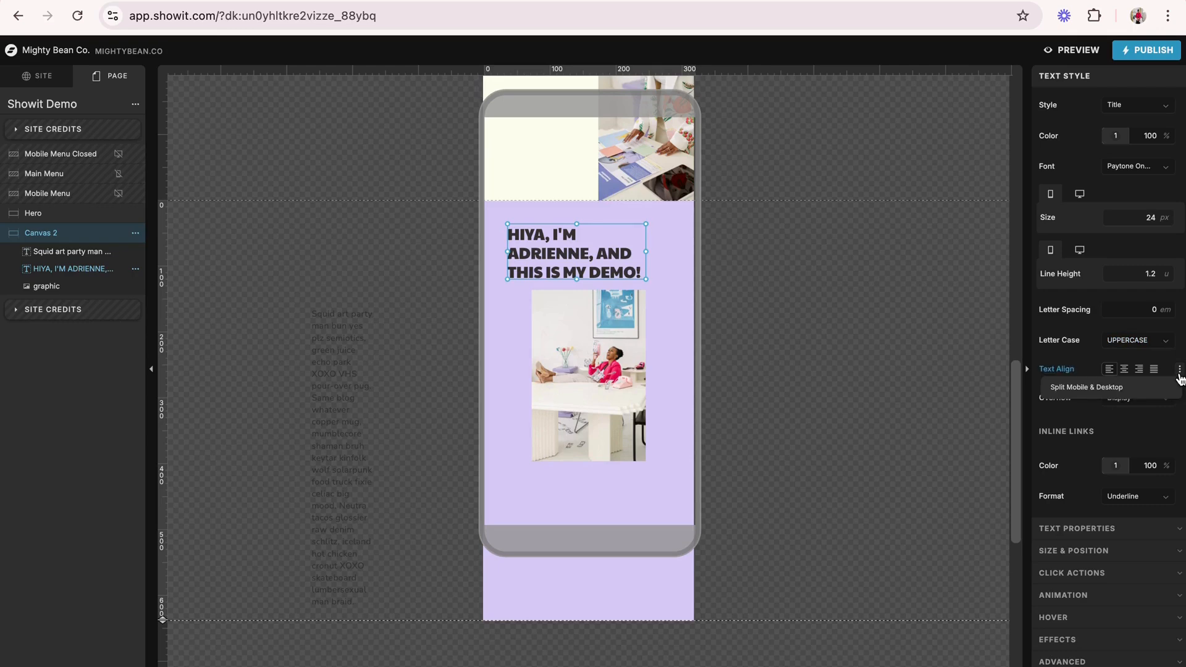
left_click(1092, 387)
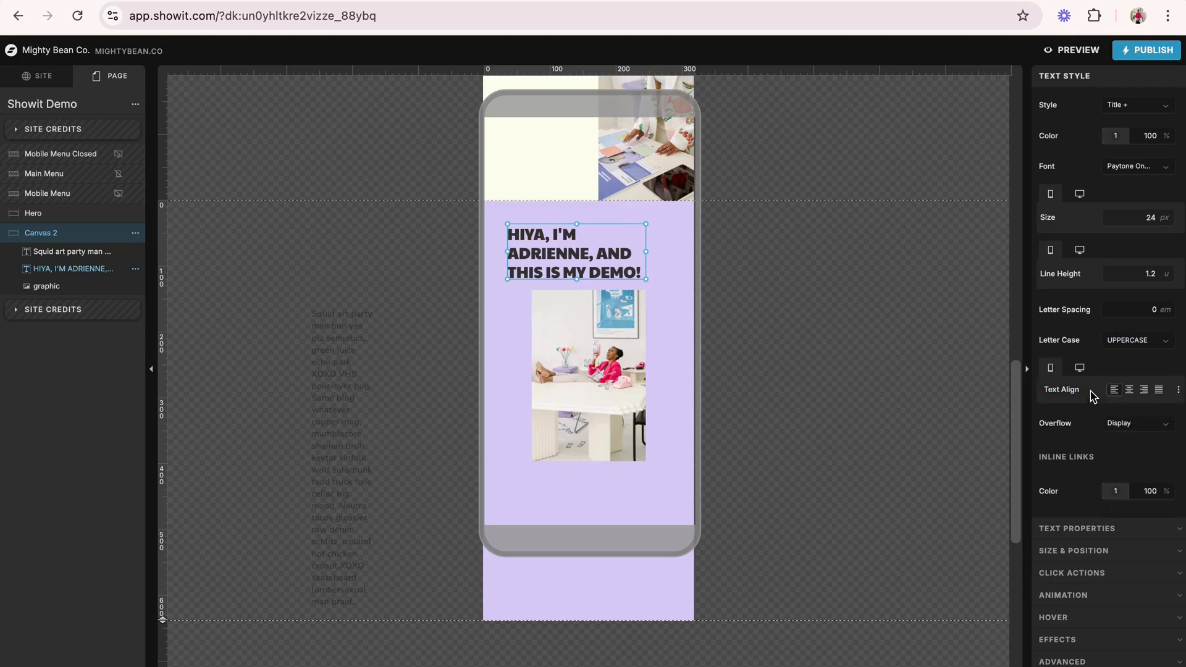
left_click(1129, 391)
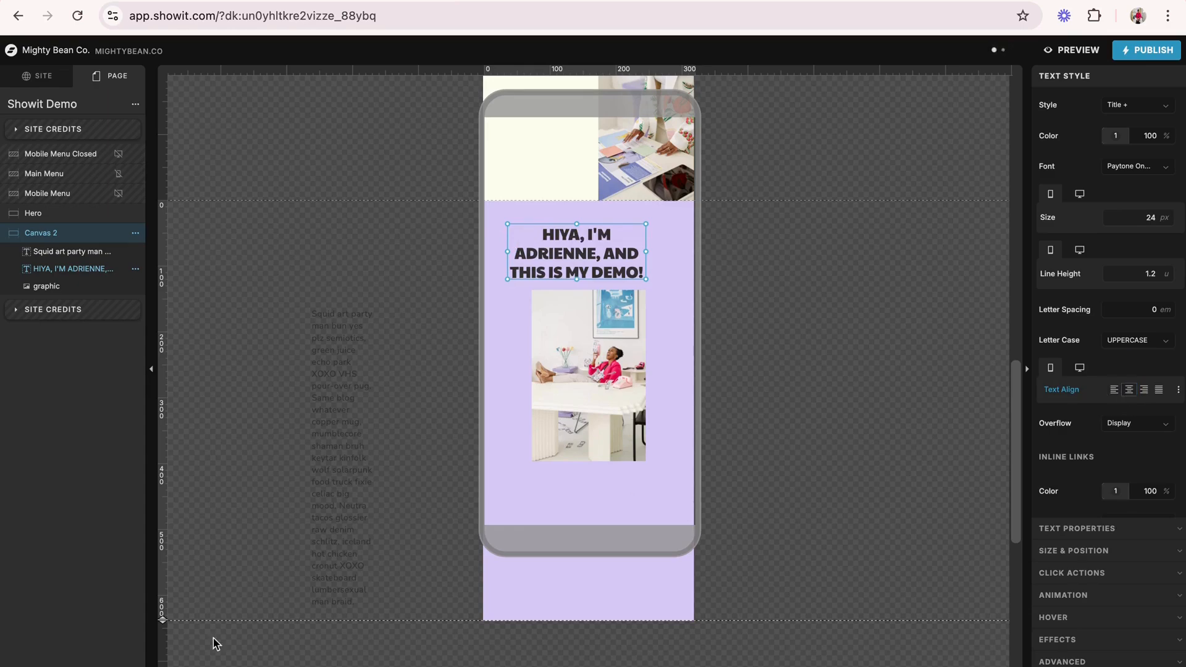
left_click(212, 664)
scroll(410, 402, "down", 5)
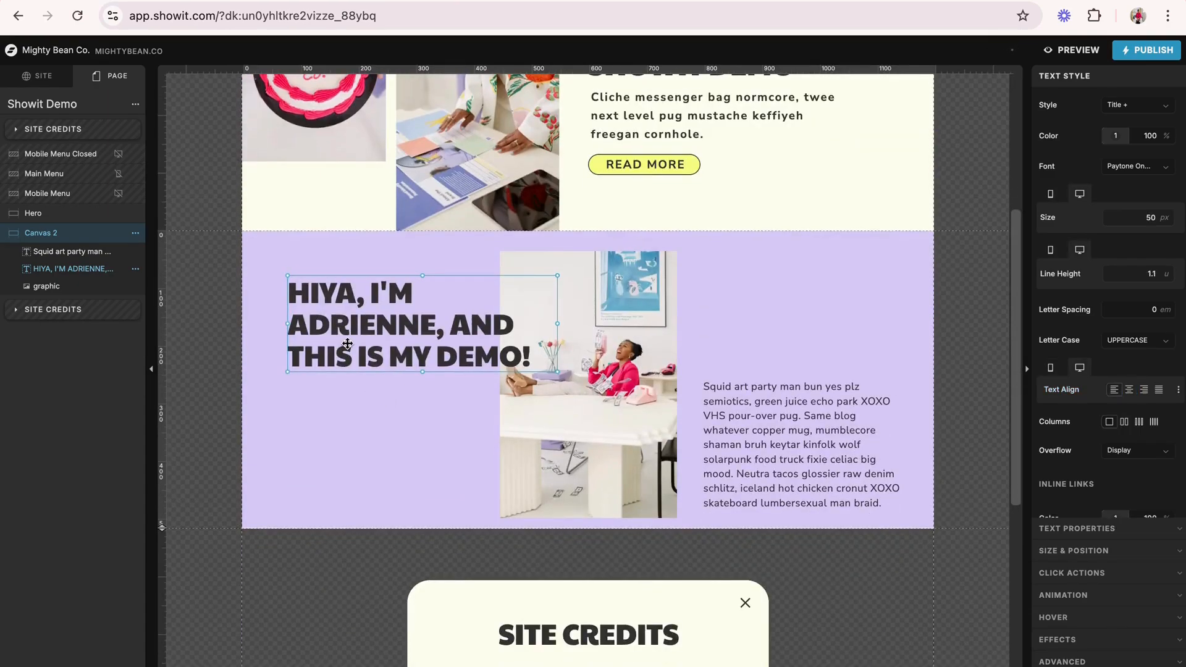
- Return to the mobile layout and centre the title horizontally in Canvas 2, at X 55 and Y 34 px
left_click(191, 665)
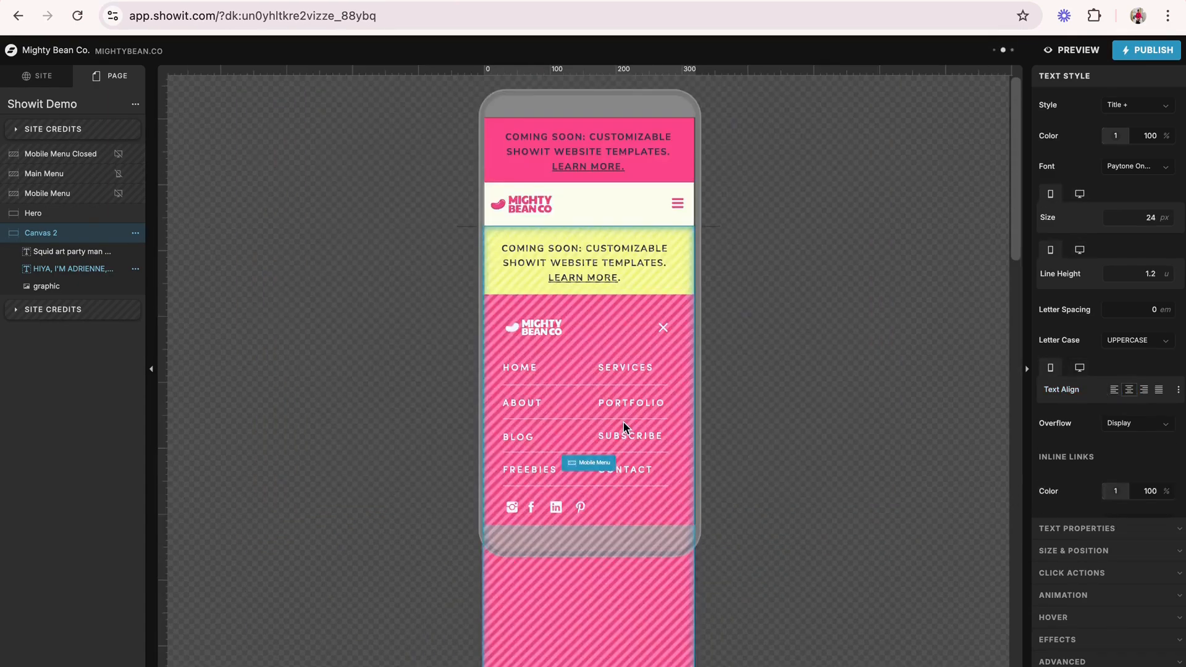
scroll(624, 429, "down", 15)
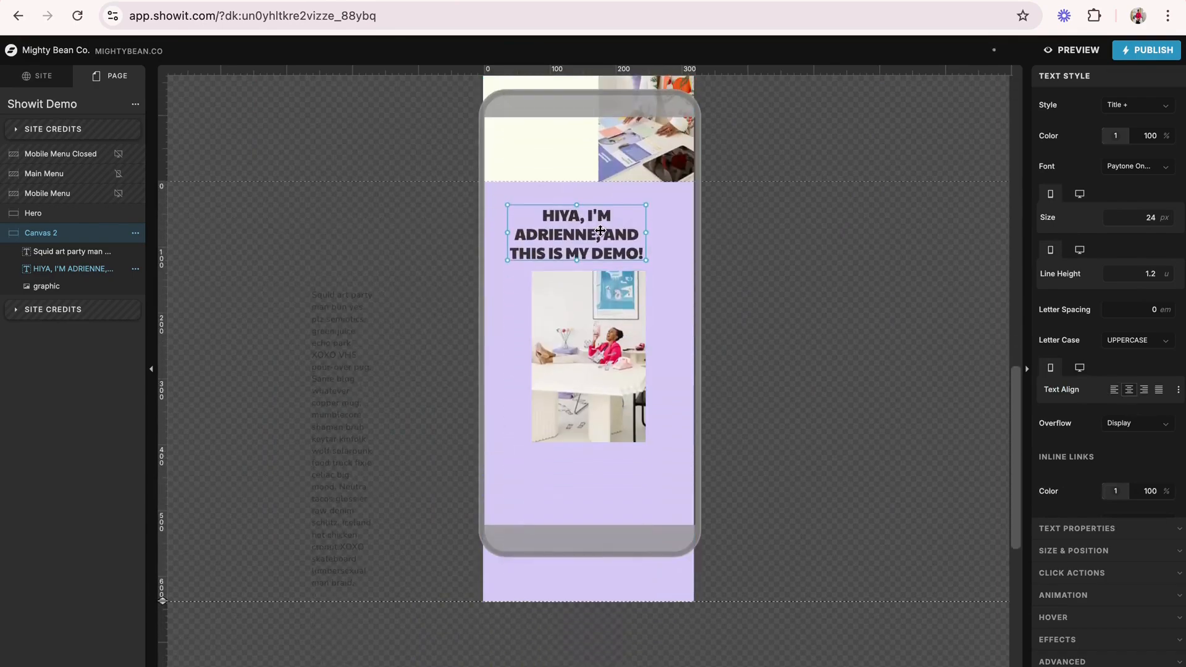
left_click_drag(600, 231, 617, 229)
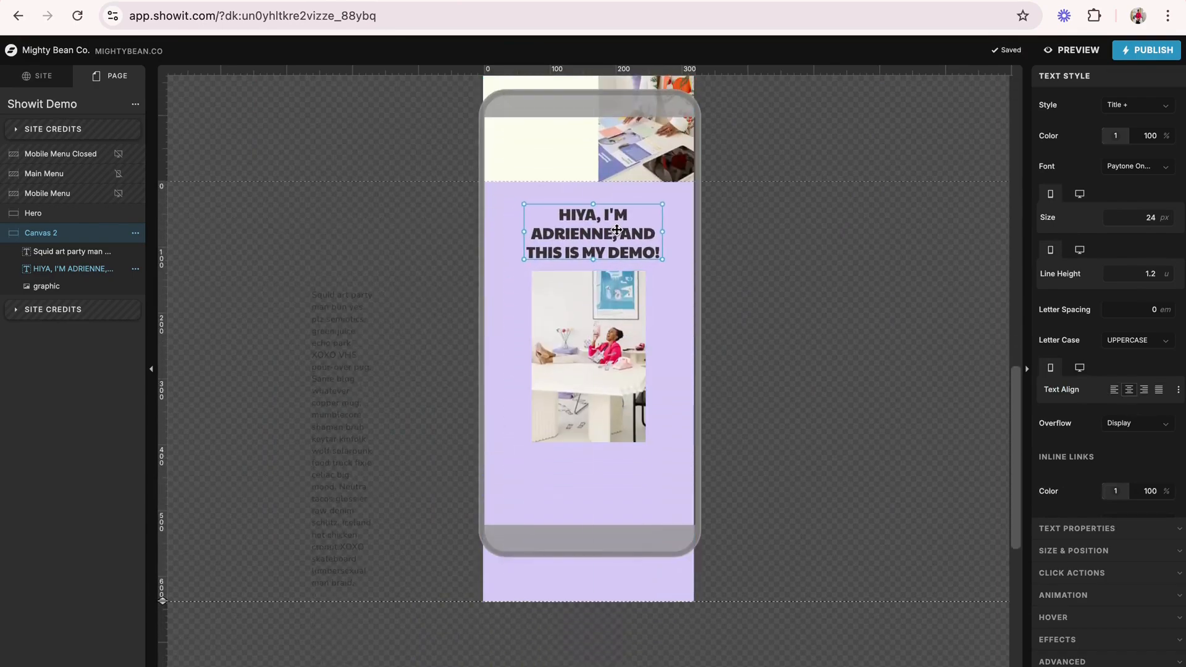
left_click(1122, 555)
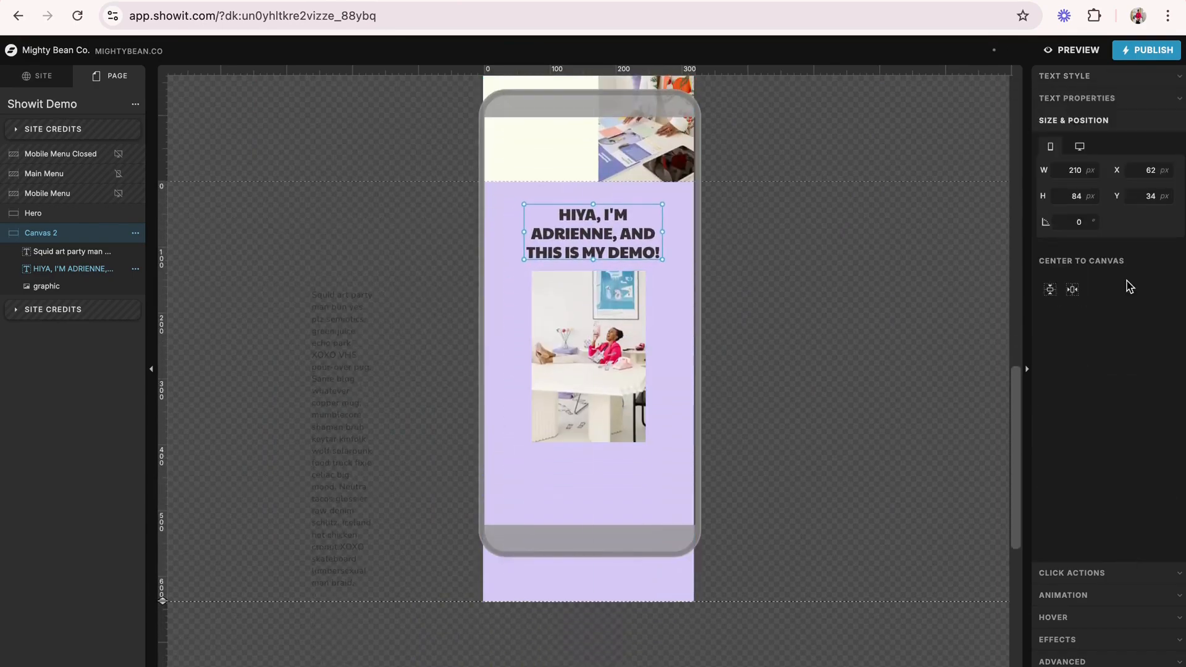
left_click(1072, 290)
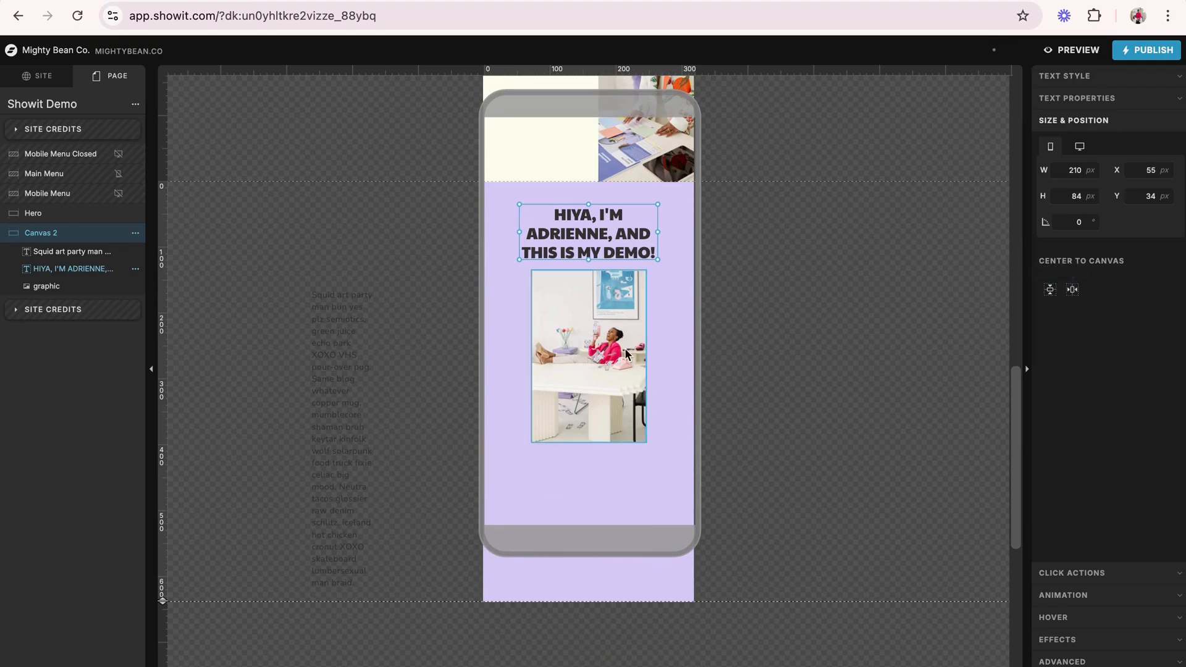
left_click(600, 339)
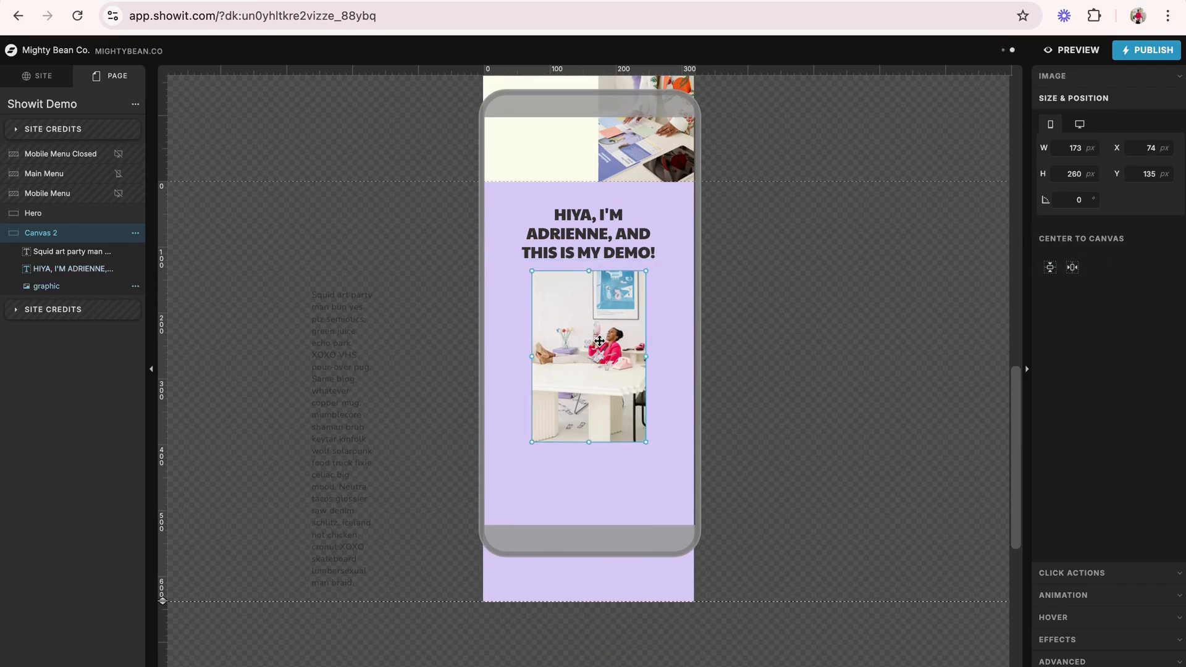
- Split the paragraph's text alignment between mobile and desktop and centre the text on mobile
scroll(361, 258, "down", 3)
left_click(346, 213)
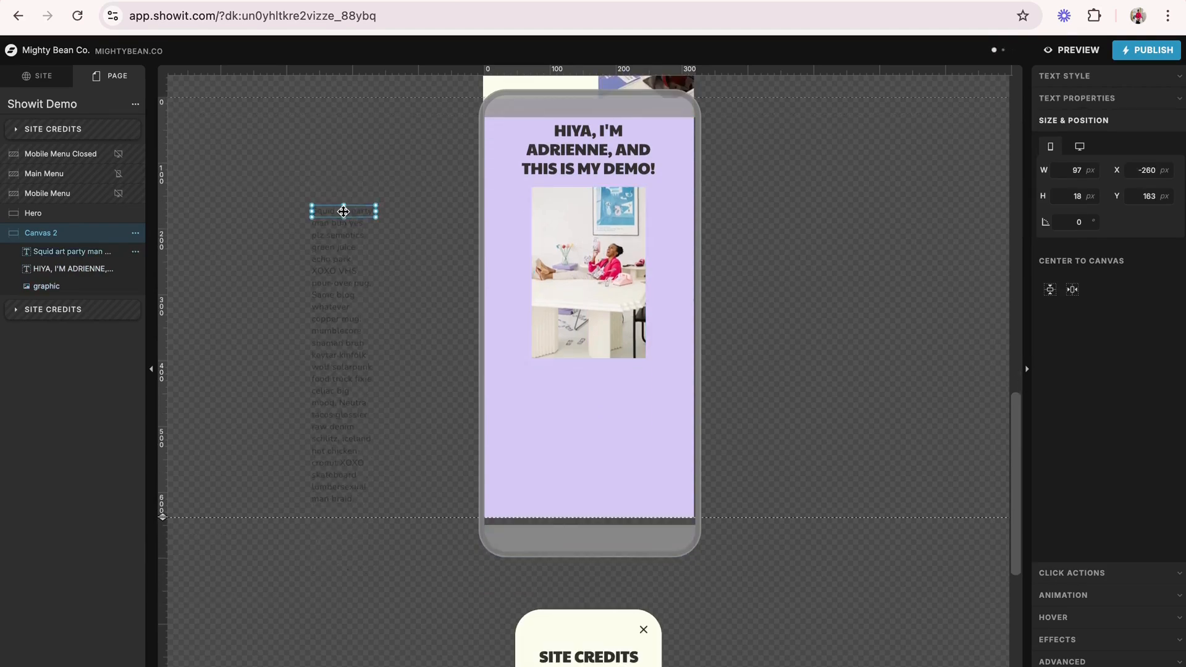
left_click(1127, 78)
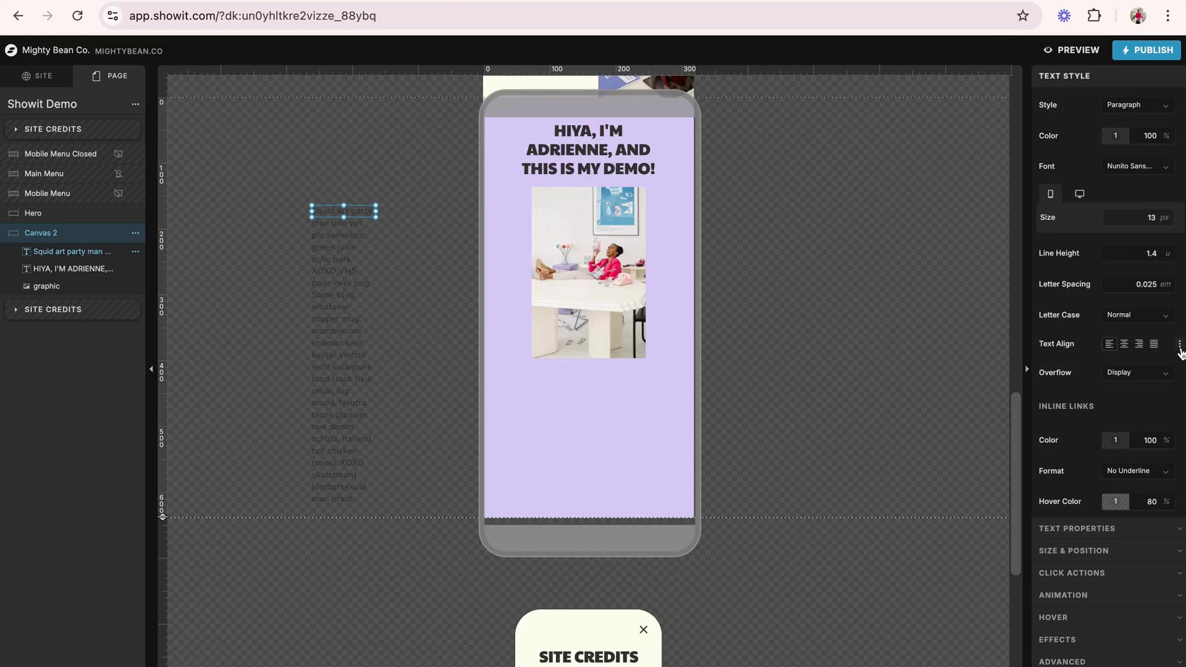
left_click(1179, 348)
left_click(1093, 370)
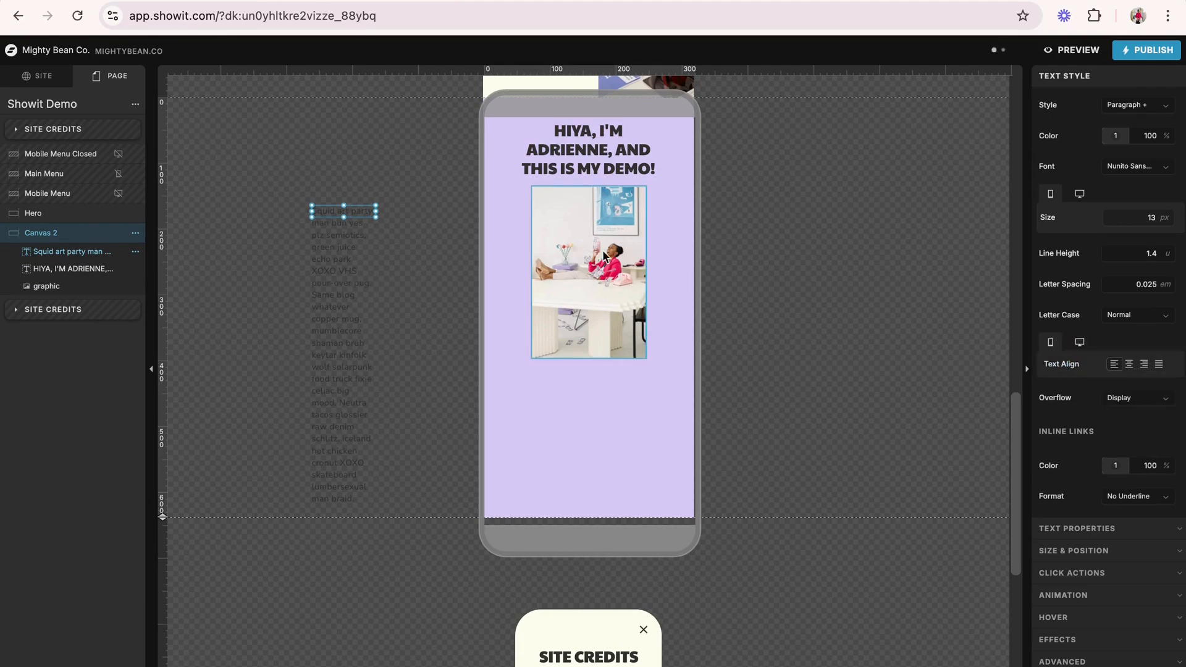
left_click(1128, 364)
- Enlarge the mobile paragraph box beside the canvas so its text wraps into a wider, shorter block that fits inside it
left_click(376, 223)
left_click(365, 215)
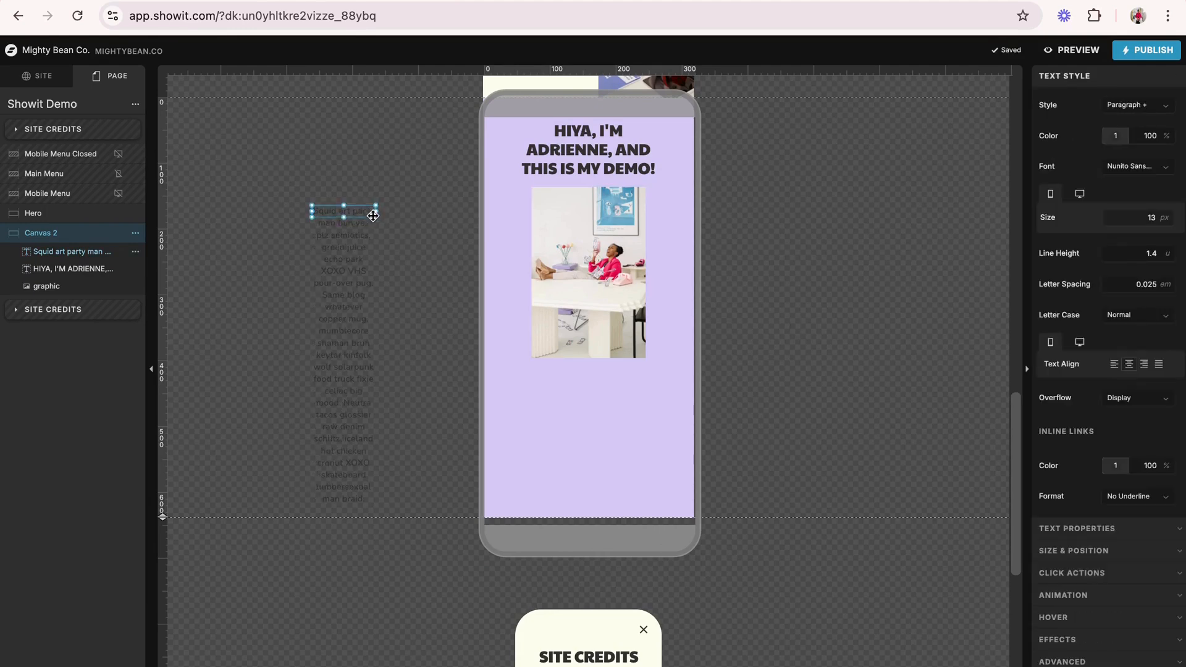
left_click_drag(375, 215, 464, 326)
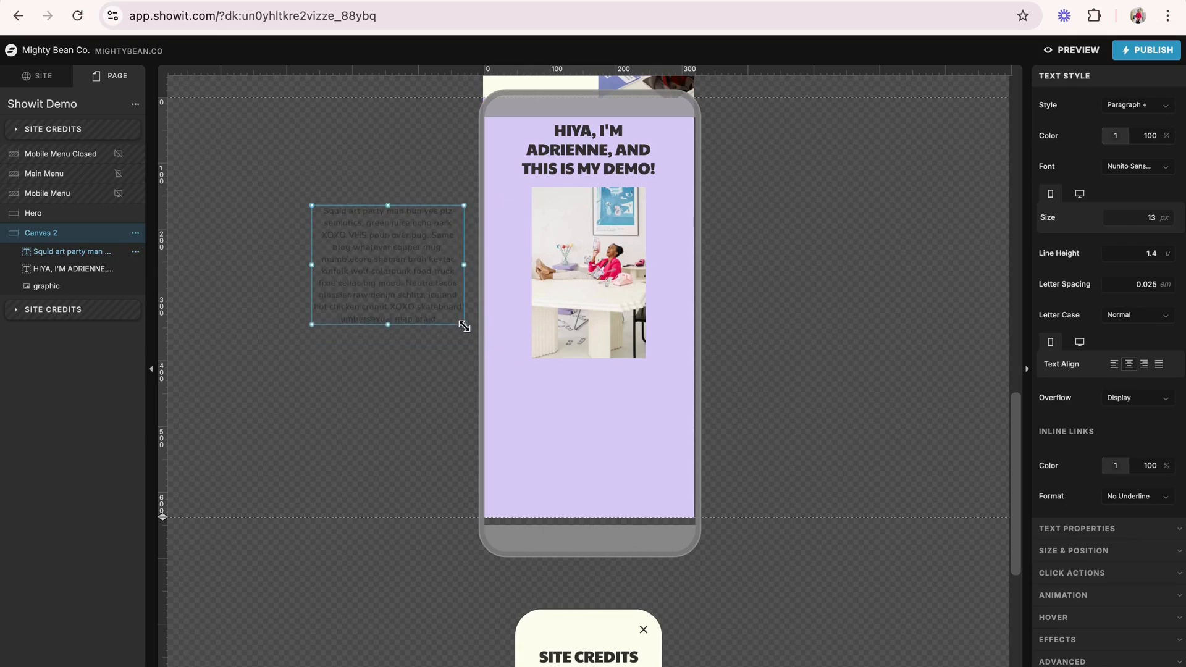
- Move the paragraph box into the mobile canvas, centred below the photo in the lilac section, and deselect it
left_click_drag(397, 278, 597, 445)
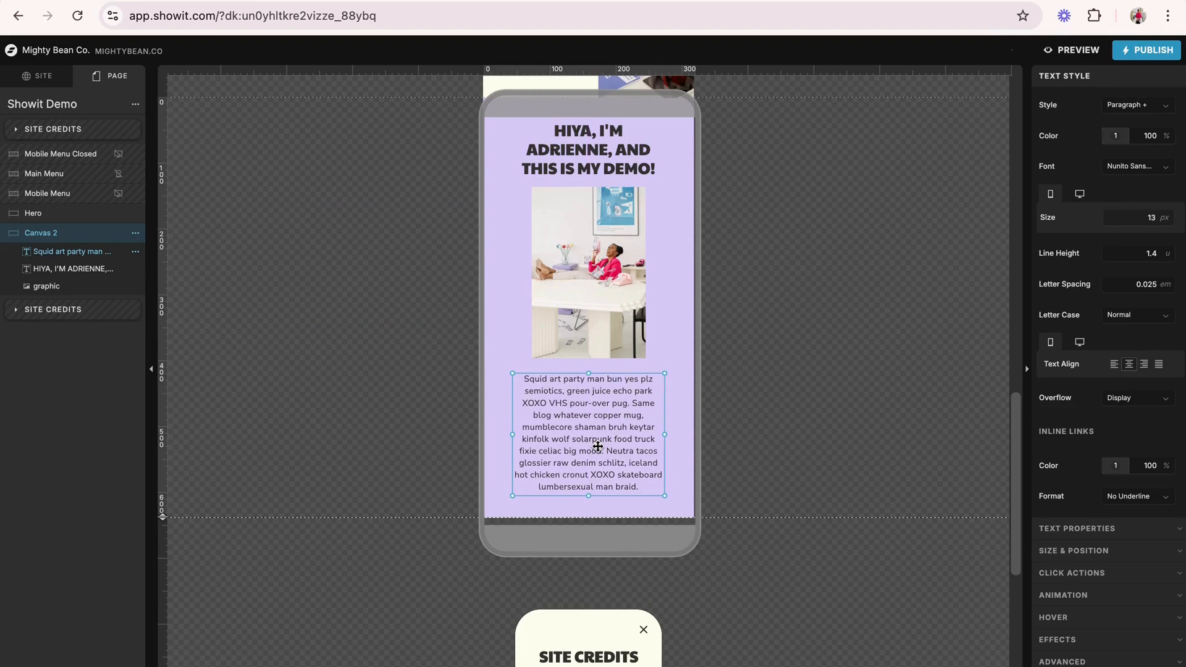
scroll(597, 446, "up", 2)
left_click(829, 395)
scroll(829, 395, "down", 3)
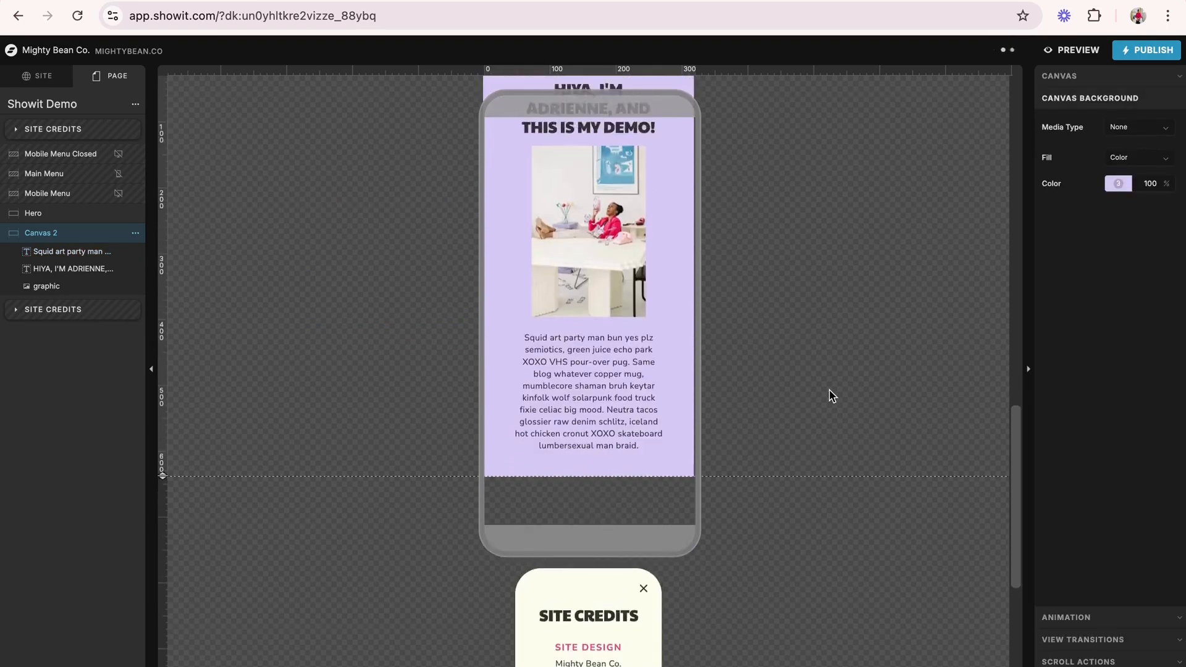
scroll(829, 395, "up", 4)
- Preview the site in mobile view and check the hero and lilac introduction sections
left_click(1076, 52)
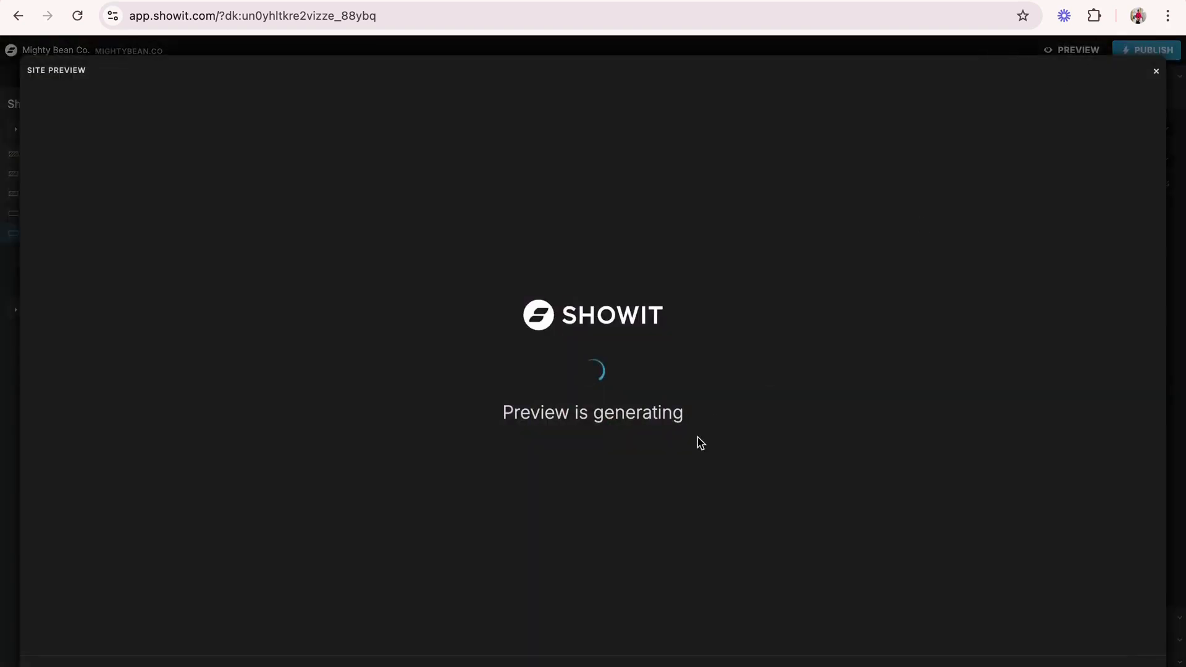
scroll(700, 442, "down", 1)
scroll(698, 442, "down", 8)
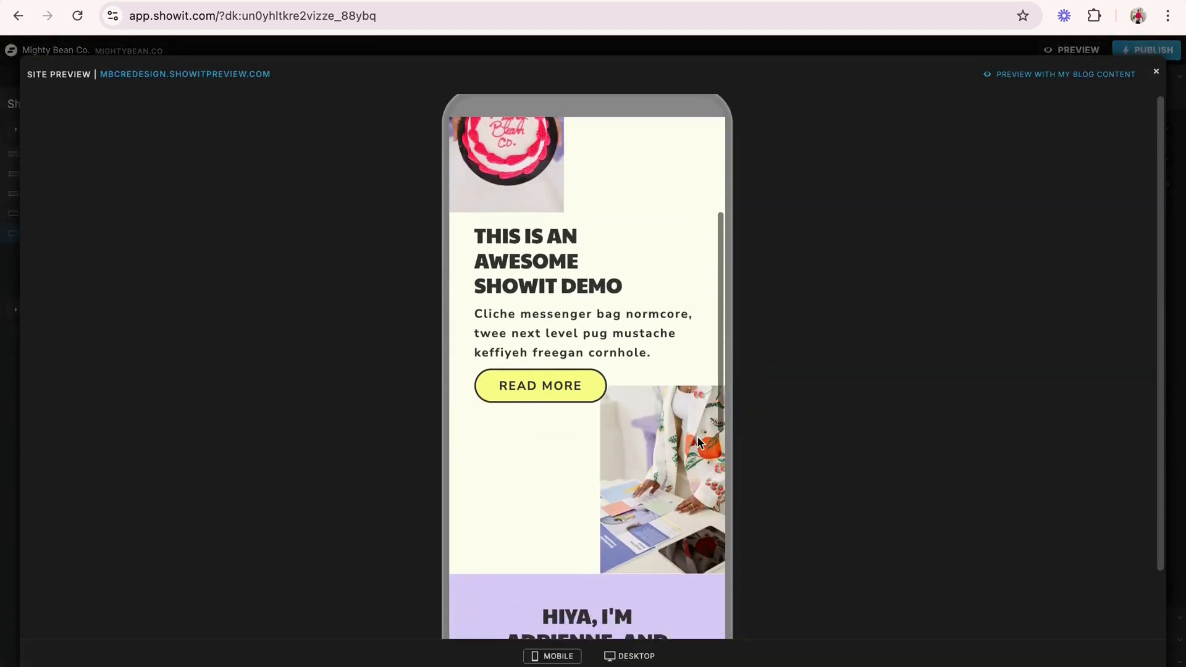
scroll(699, 442, "down", 2)
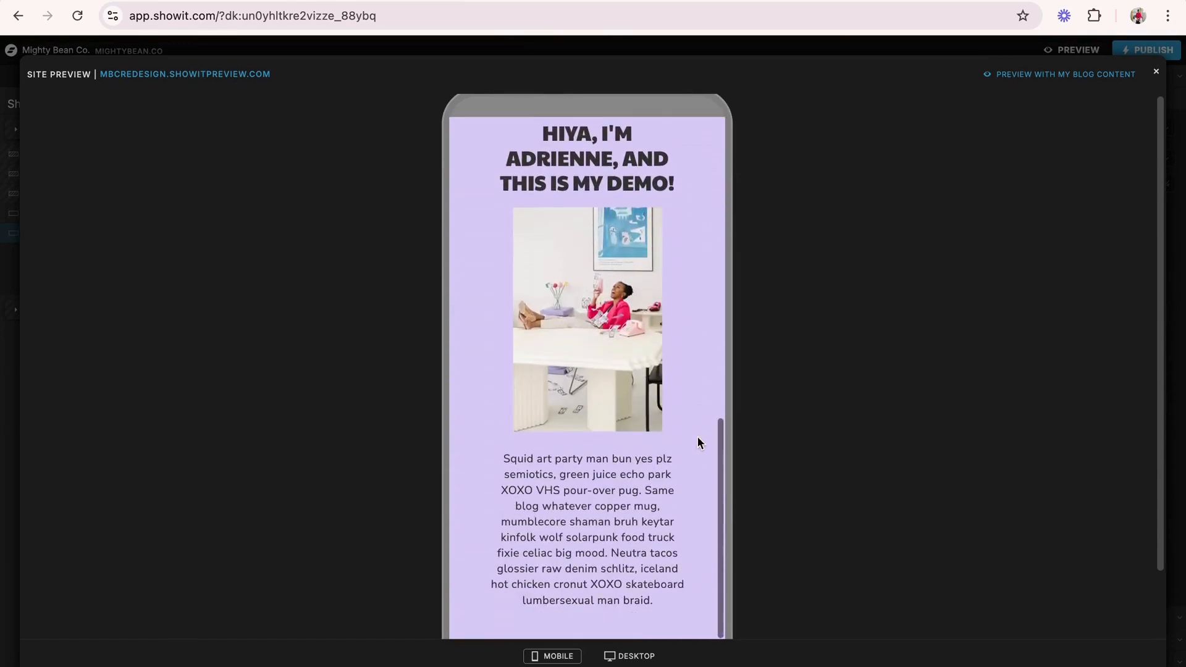
scroll(699, 441, "up", 2)
- Check the hero and lilac sections in the desktop preview, compare with the mobile version, and close the preview
left_click(631, 659)
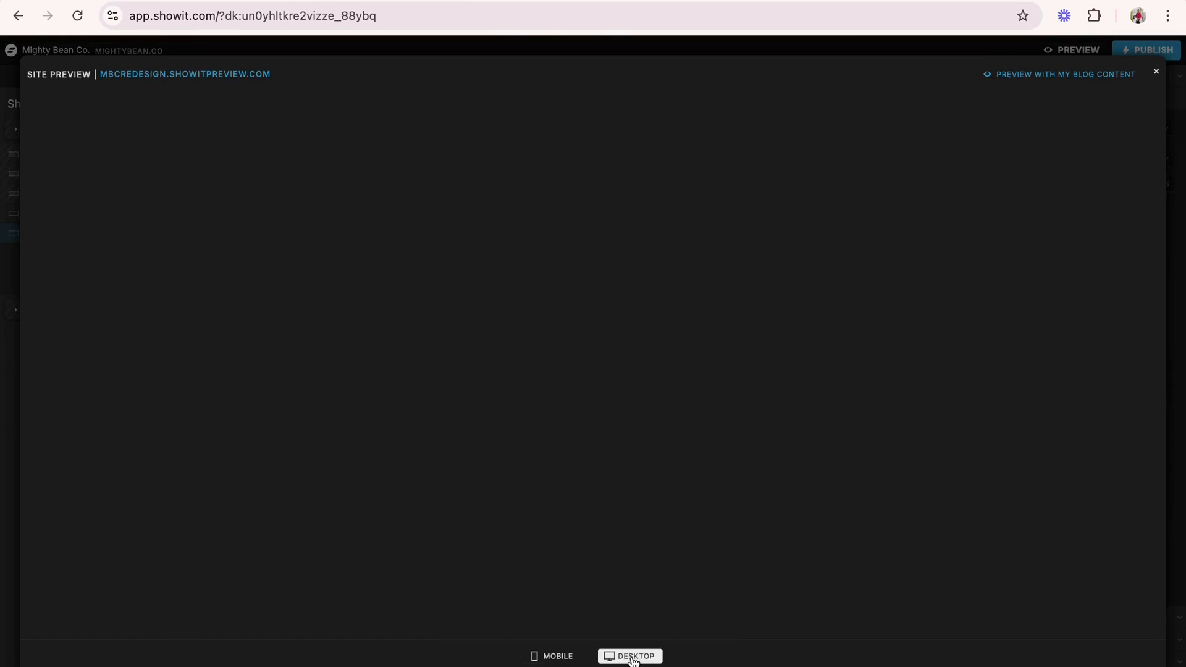
scroll(641, 498, "down", 2)
scroll(642, 499, "down", 6)
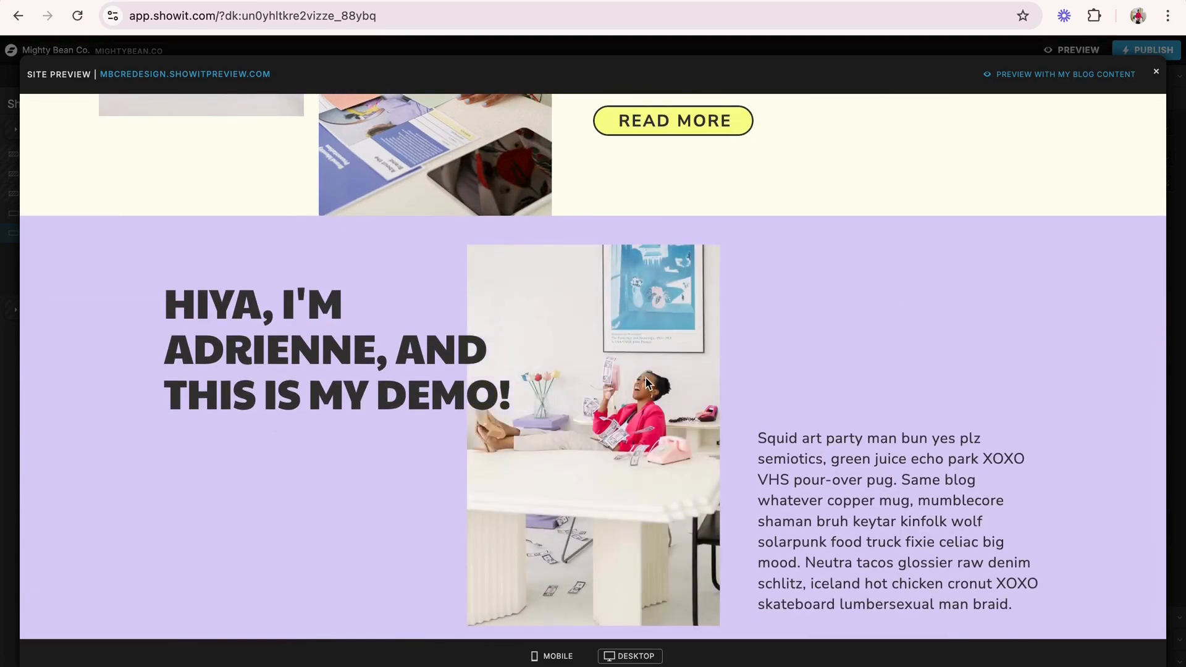
scroll(646, 381, "up", 7)
scroll(646, 381, "down", 7)
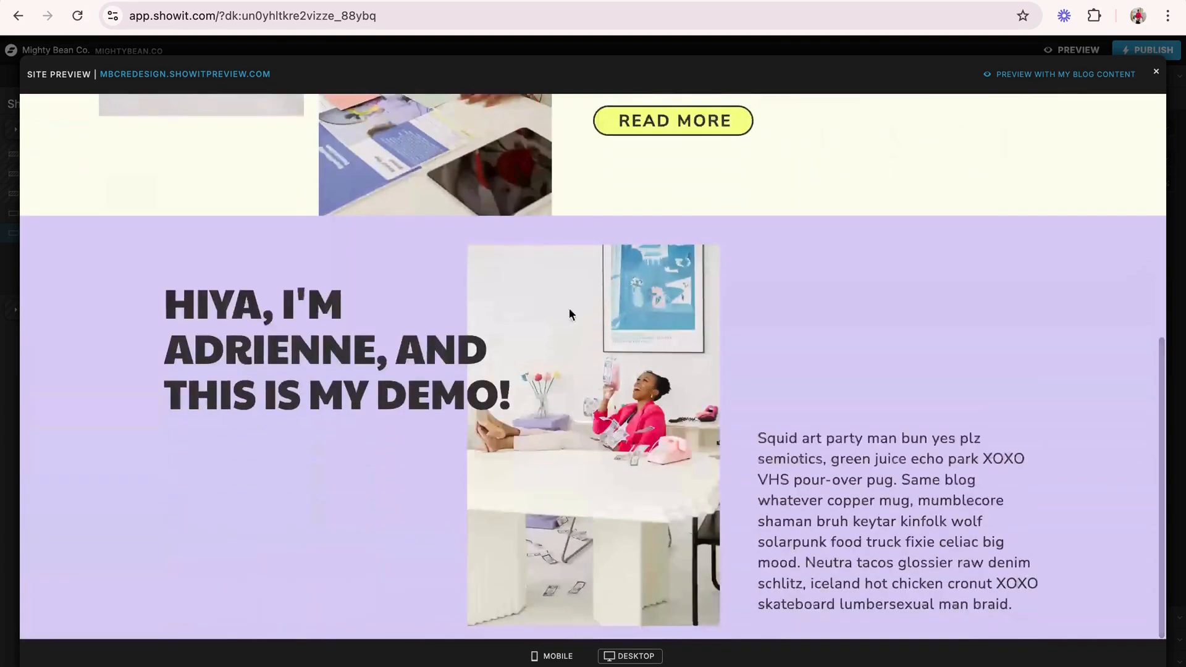
left_click(553, 657)
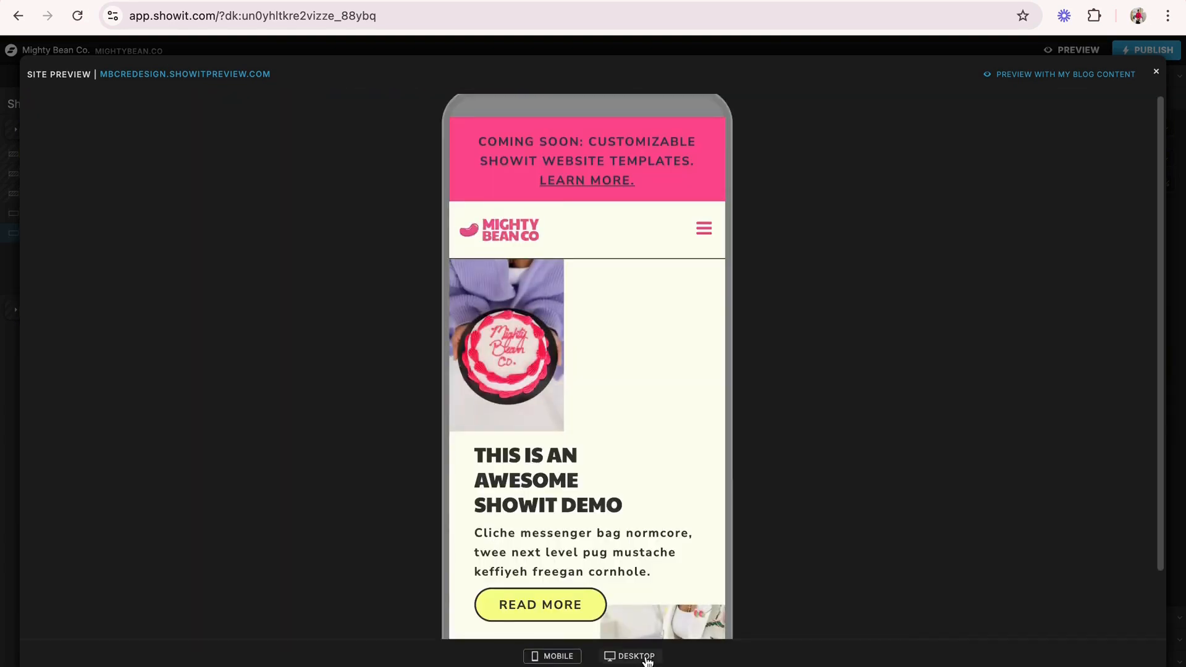
left_click(636, 656)
scroll(582, 461, "down", 5)
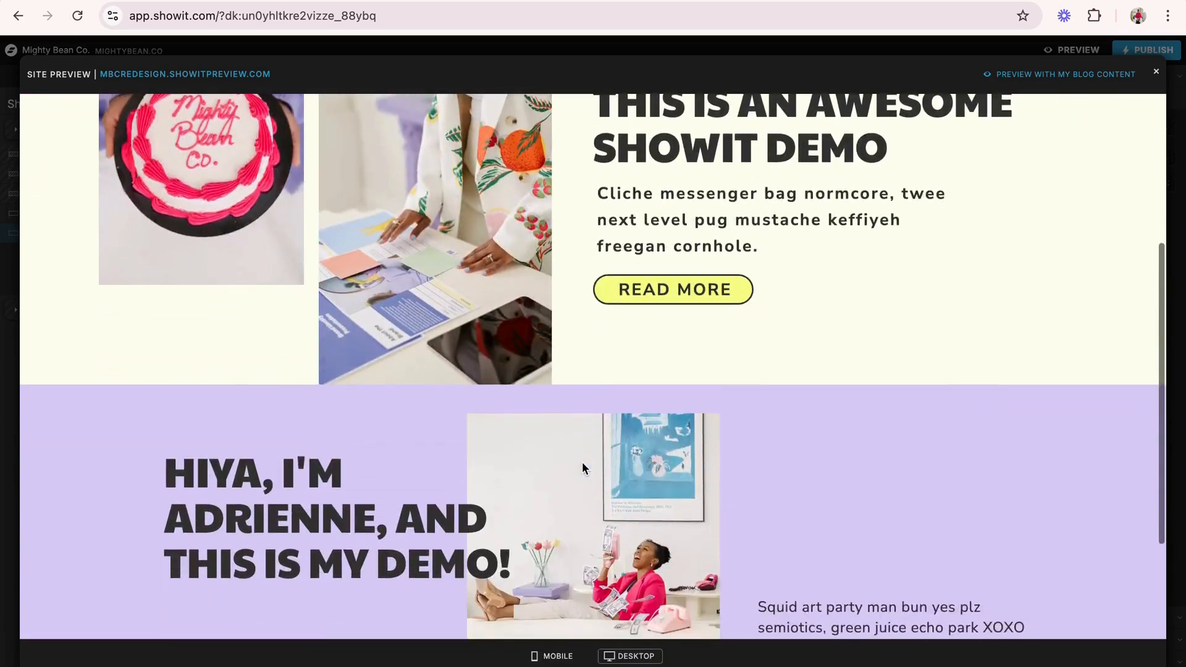
scroll(581, 464, "down", 3)
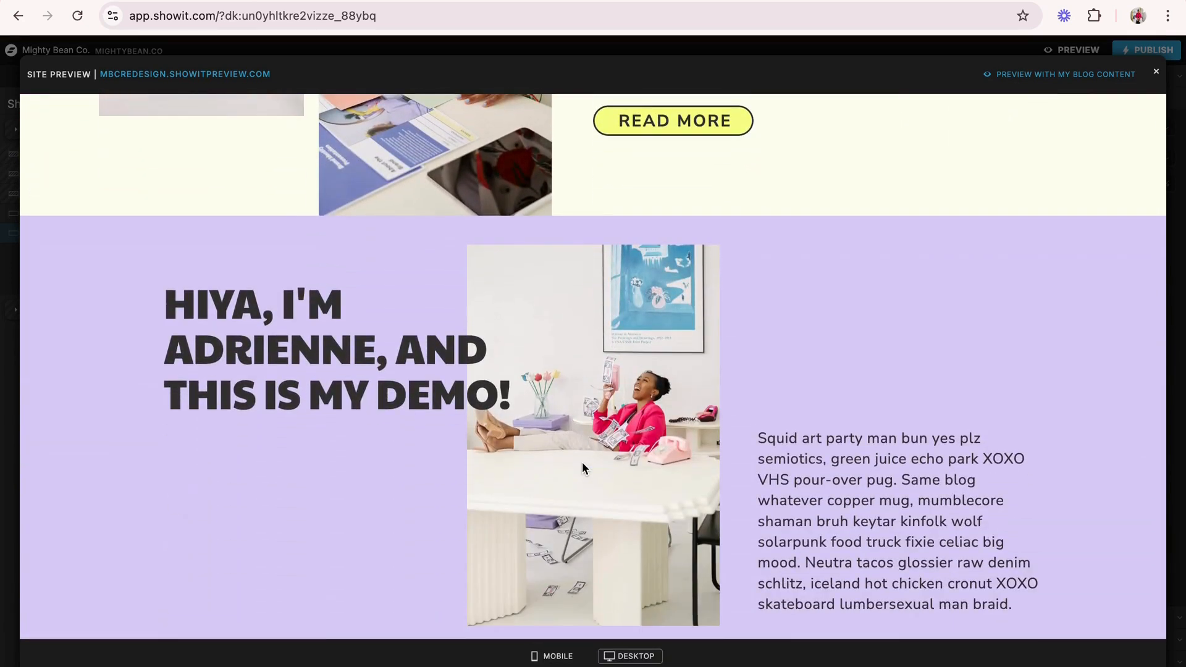
left_click(1156, 72)
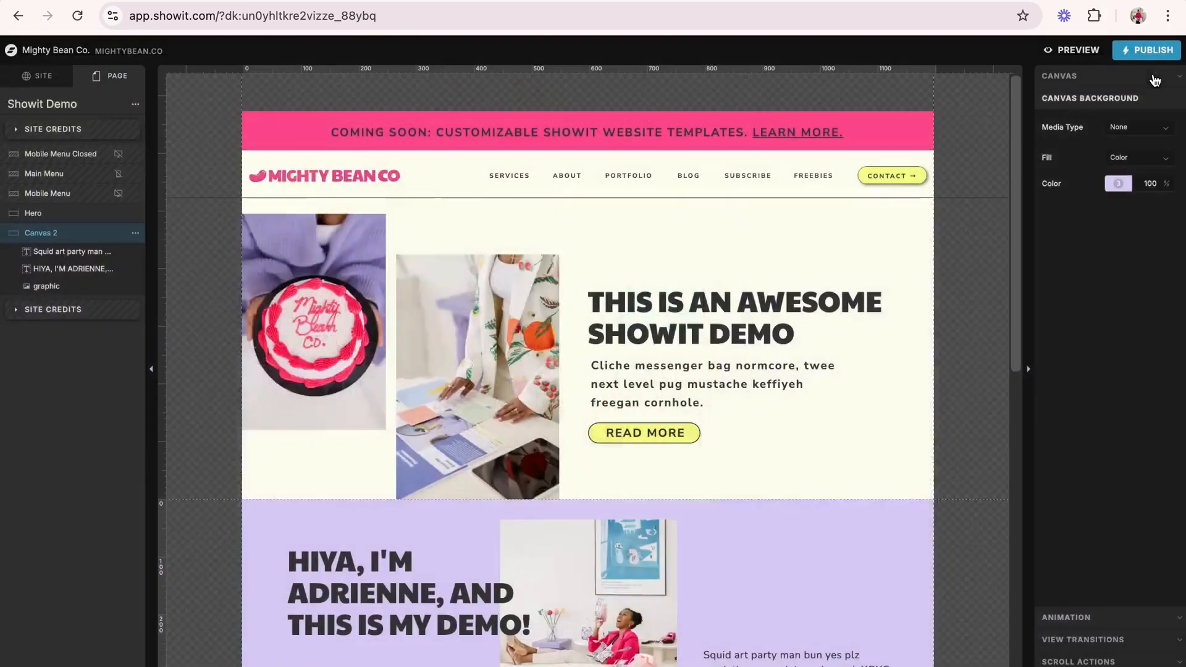
- Review the effects of the hero's floral-jacket photo and set its animation type to Canvas Default
left_click(476, 359)
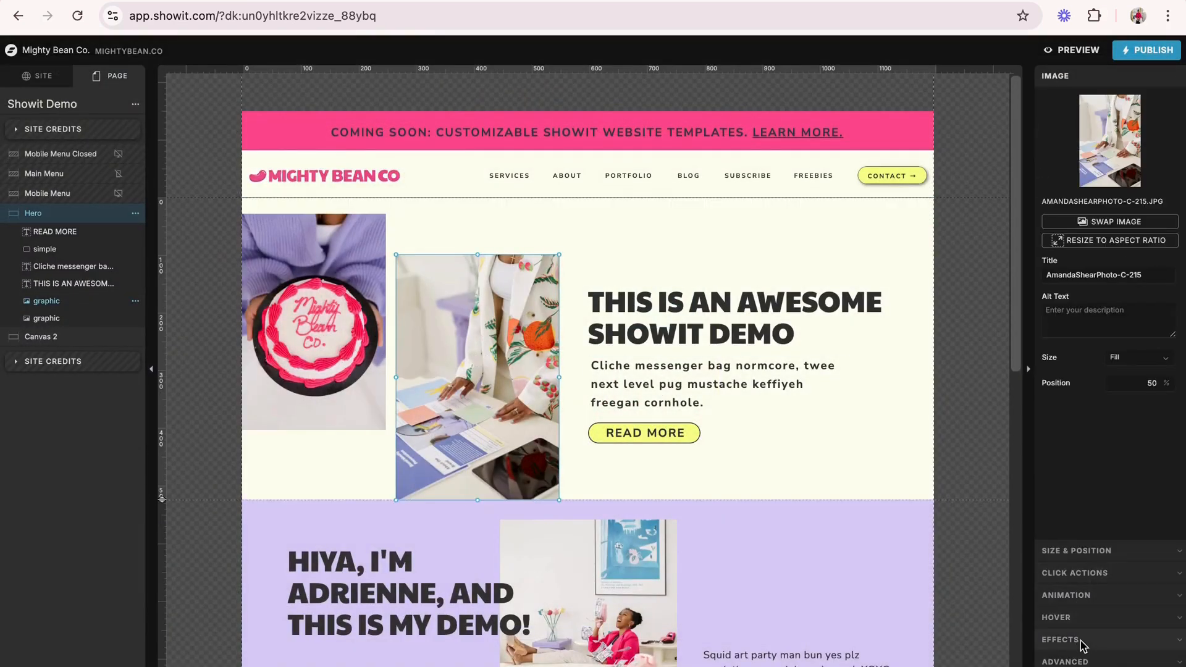
left_click(1059, 639)
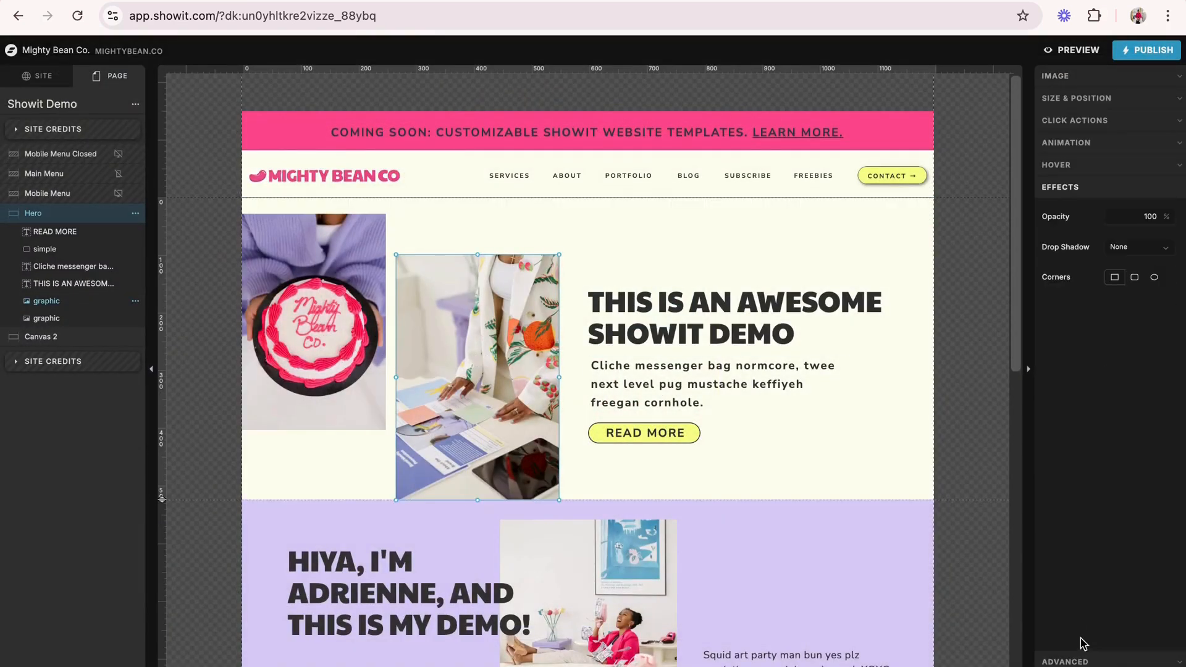
left_click(1079, 139)
left_click(1121, 173)
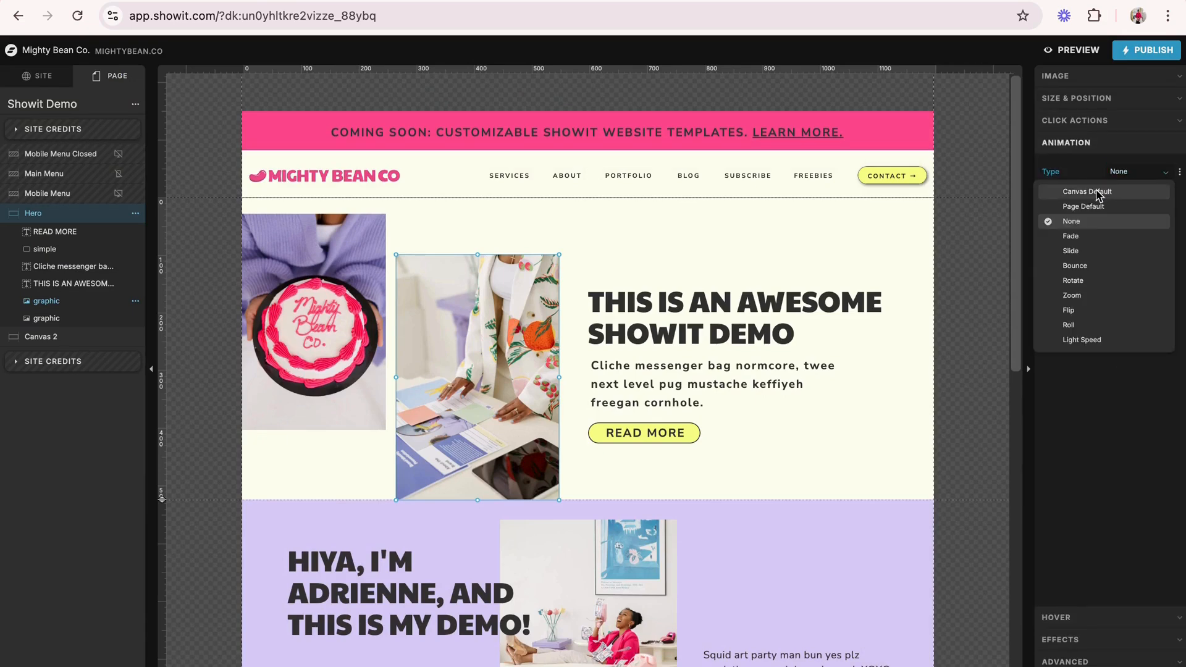
left_click(1098, 191)
left_click(978, 216)
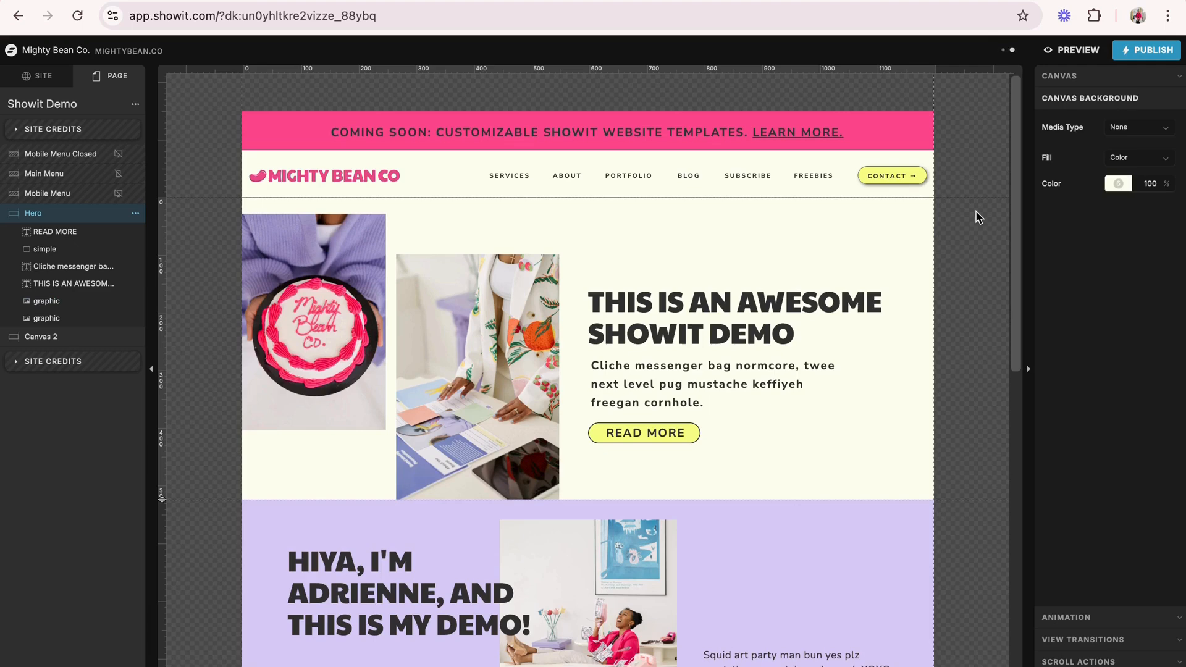
- Preview the desktop page again and look through the hero and lilac introduction sections from header to paragraph
scroll(977, 216, "down", 3)
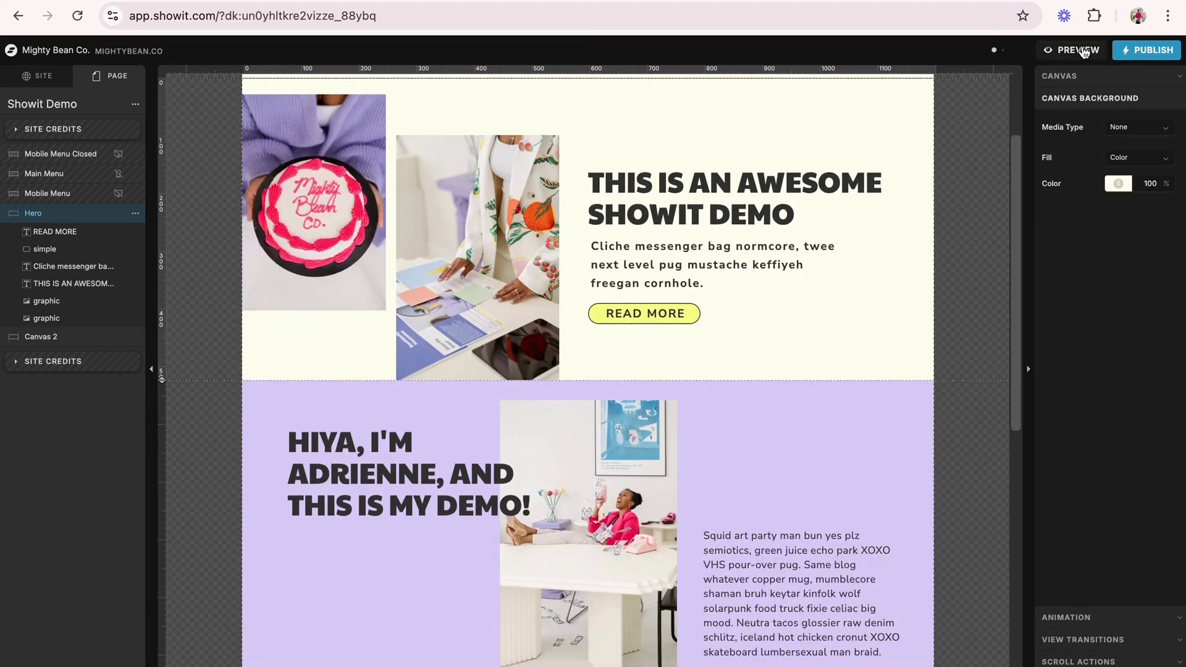
left_click(1078, 50)
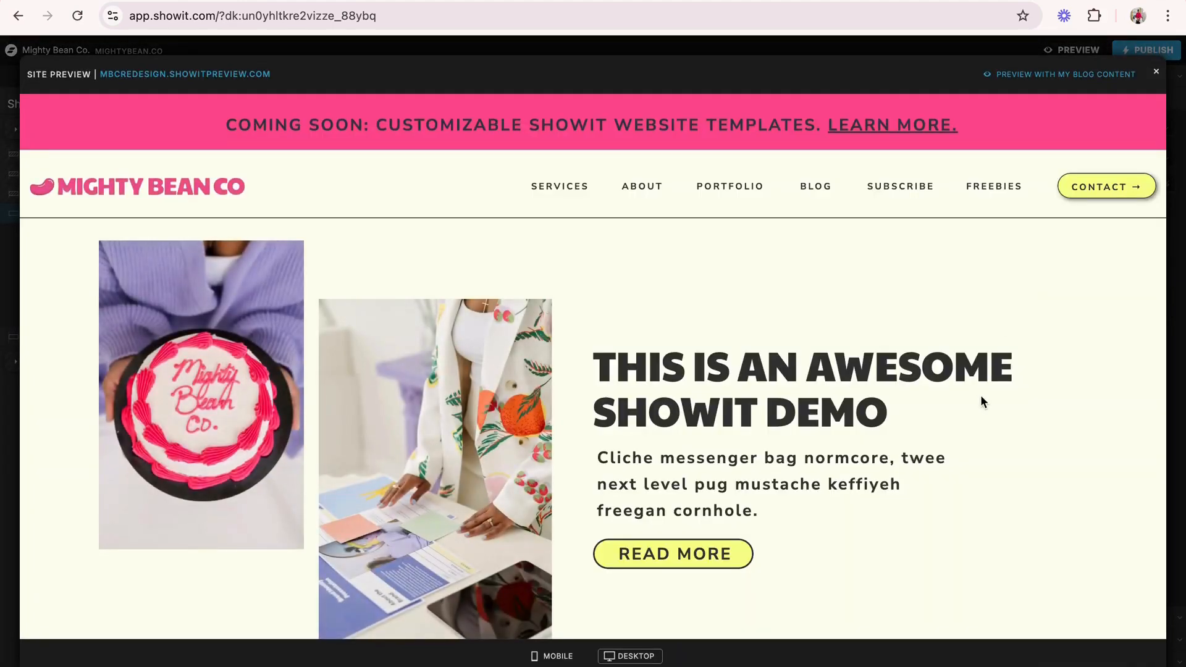
scroll(980, 400, "down", 7)
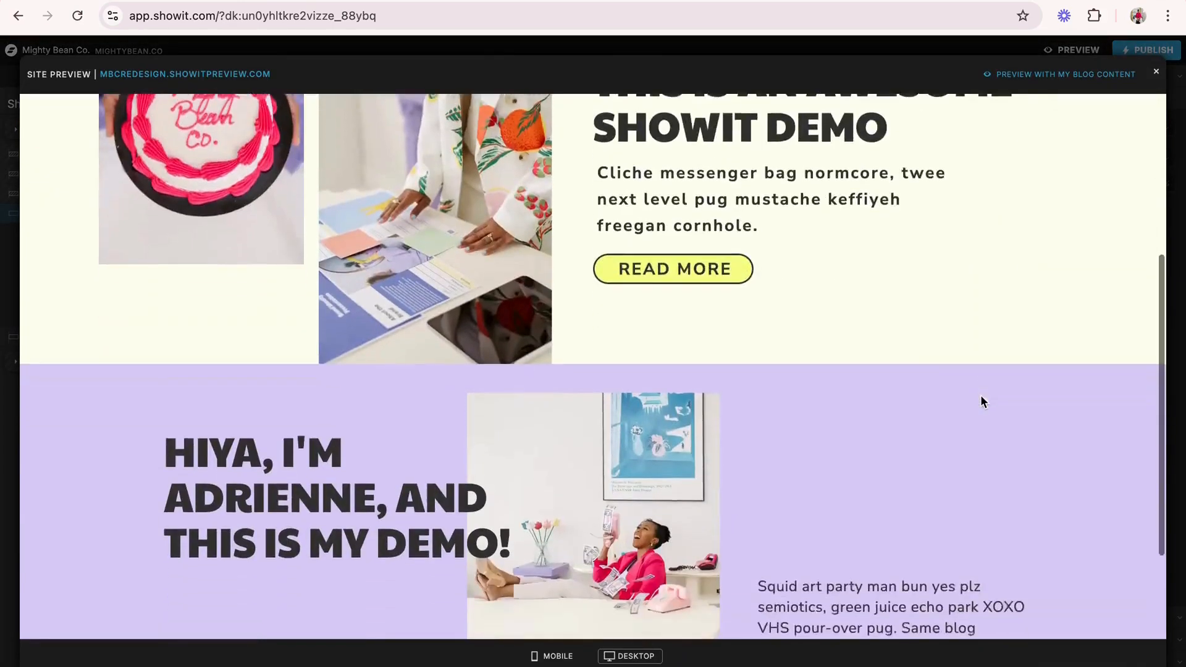
scroll(982, 402, "up", 7)
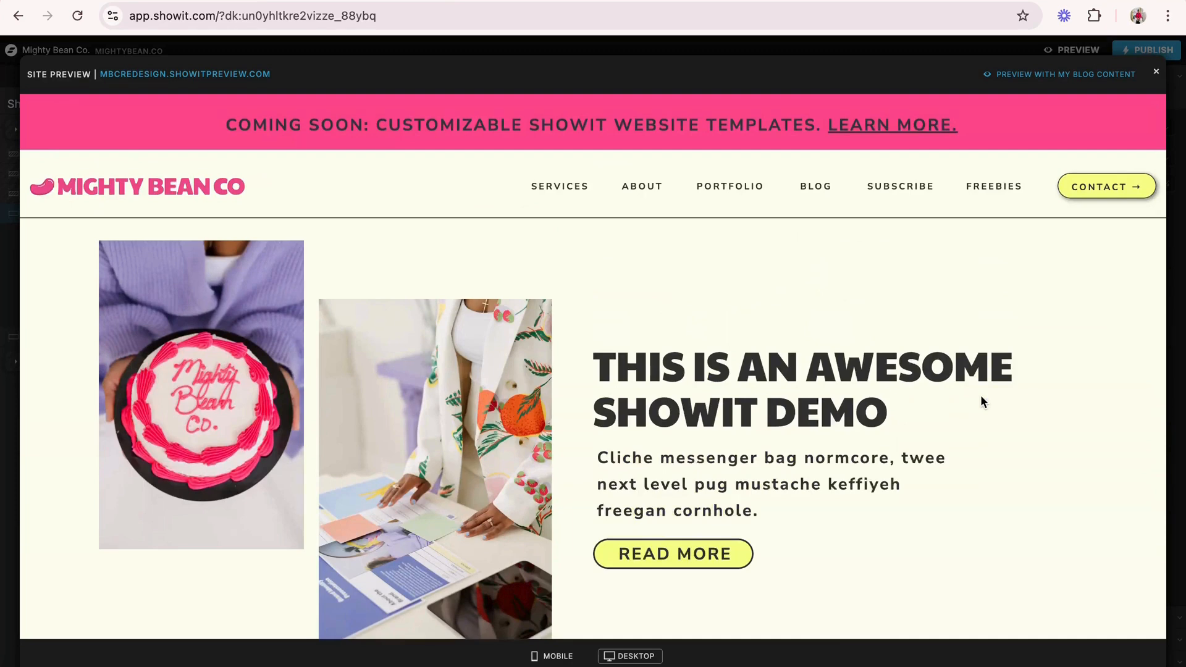
scroll(834, 475, "down", 5)
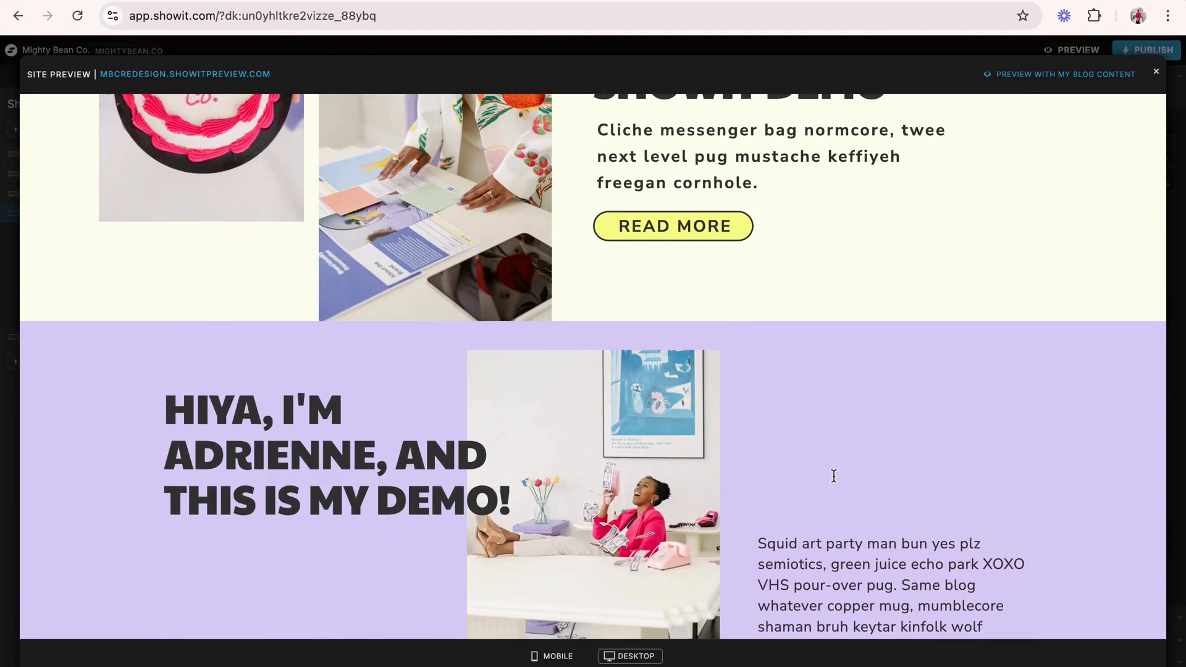
scroll(834, 476, "down", 2)
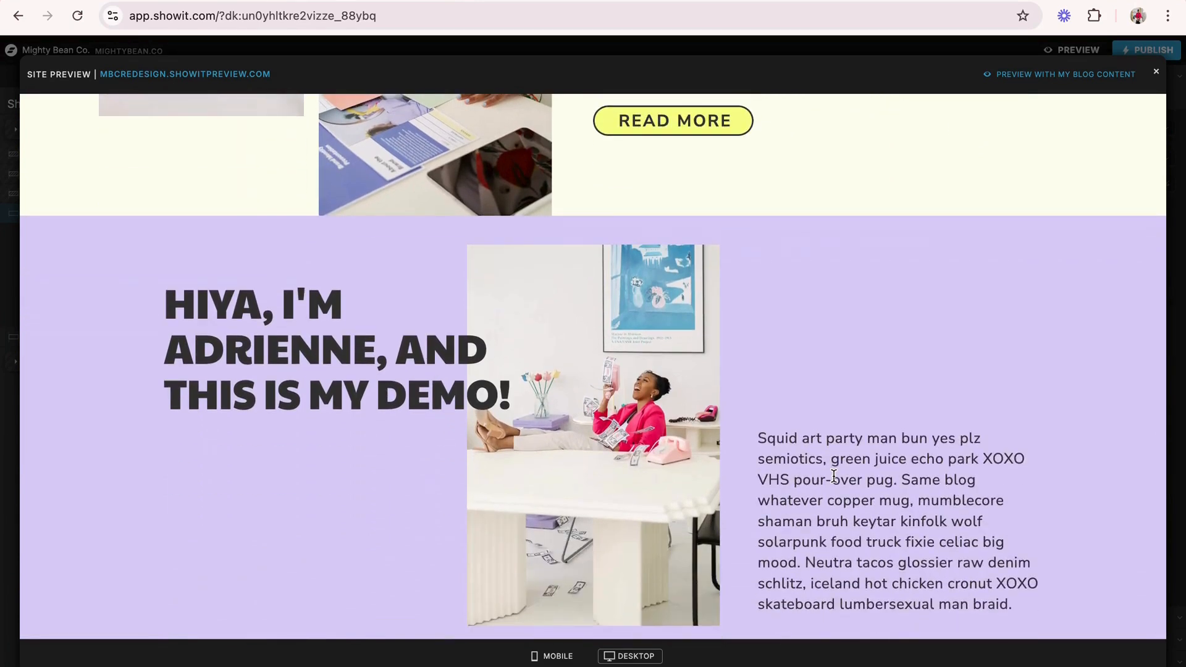
scroll(834, 476, "up", 2)
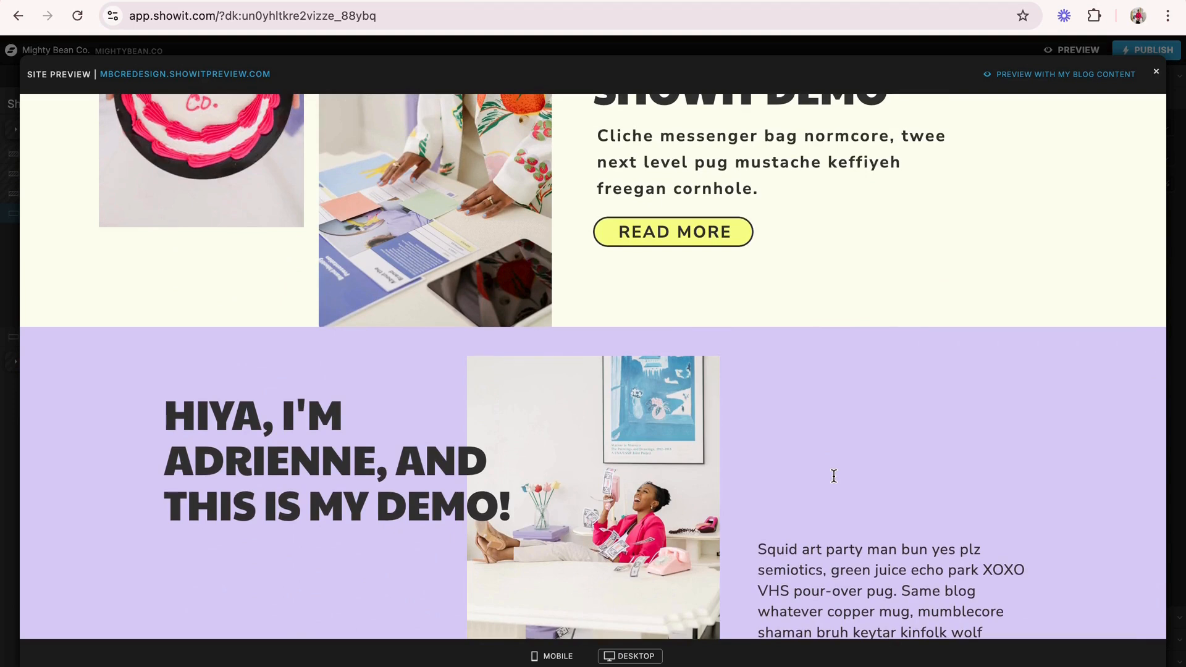
scroll(834, 476, "up", 6)
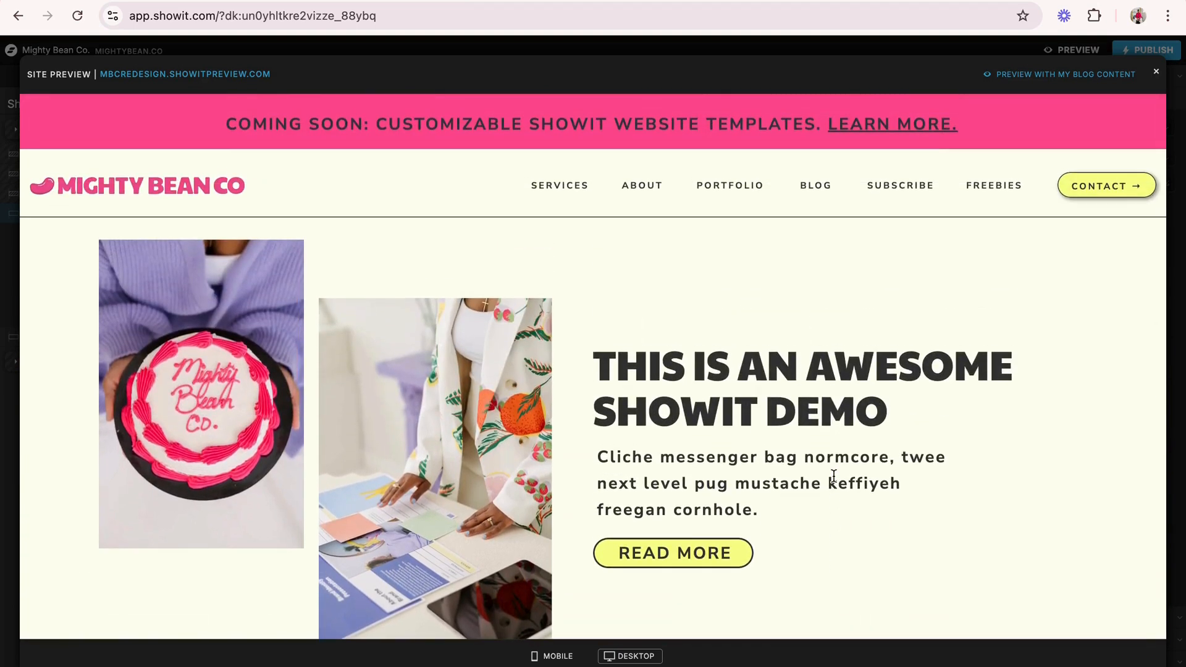